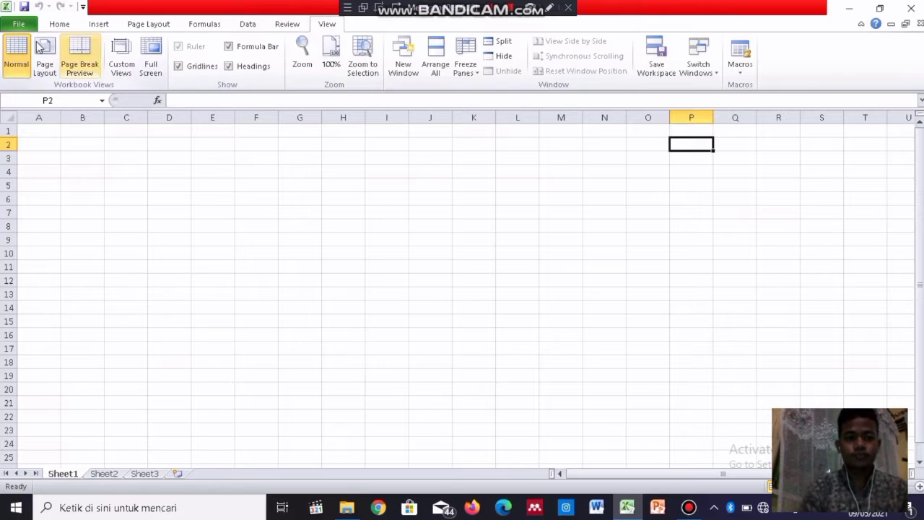
click(20, 25)
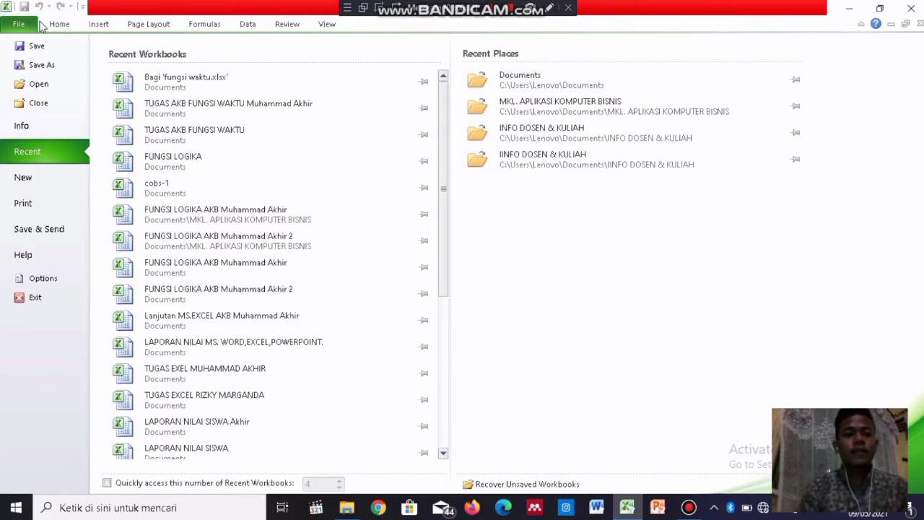
click(58, 26)
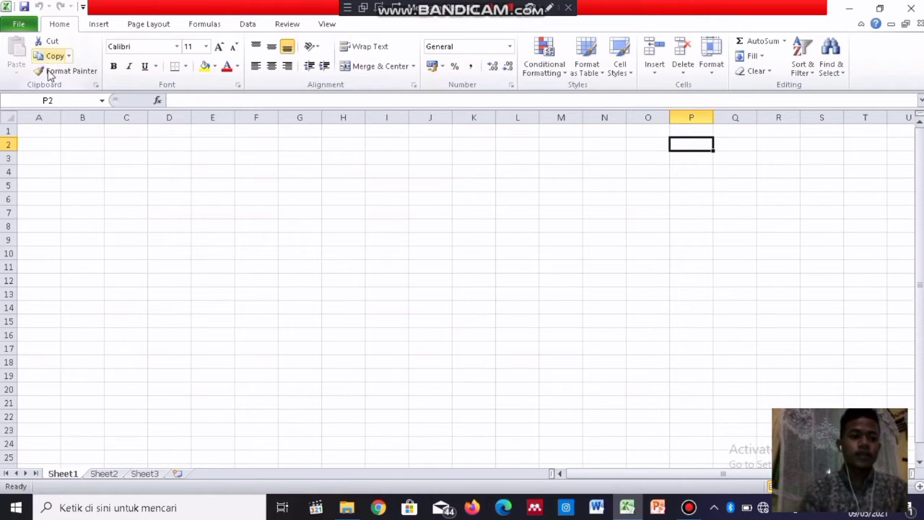
click(39, 114)
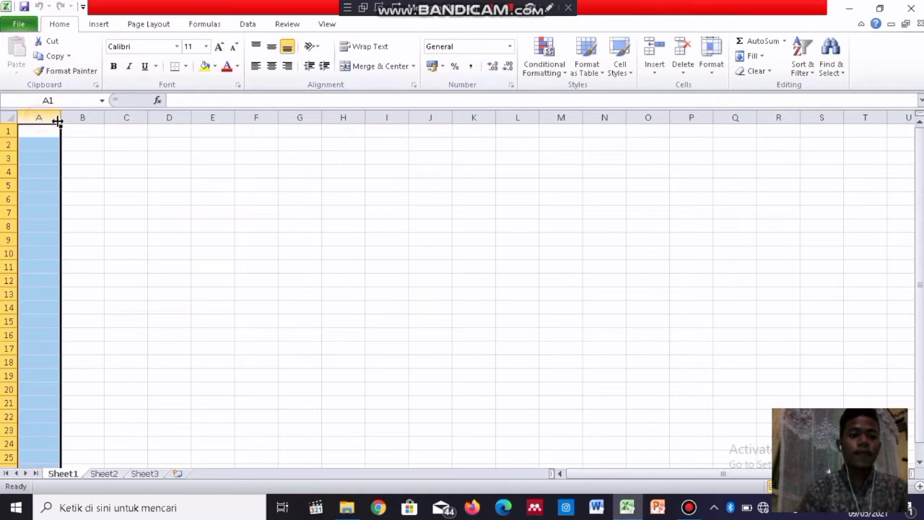
click(68, 118)
drag(68, 117, 116, 118)
click(116, 118)
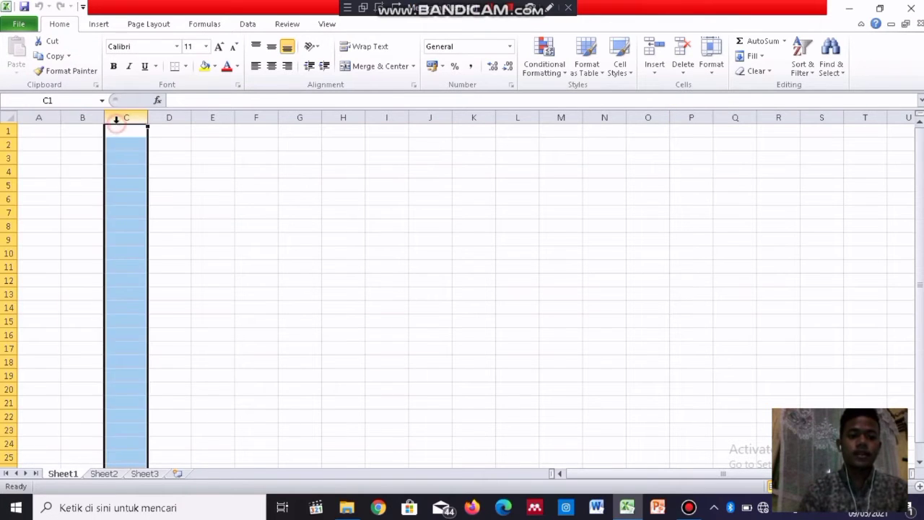
click(299, 266)
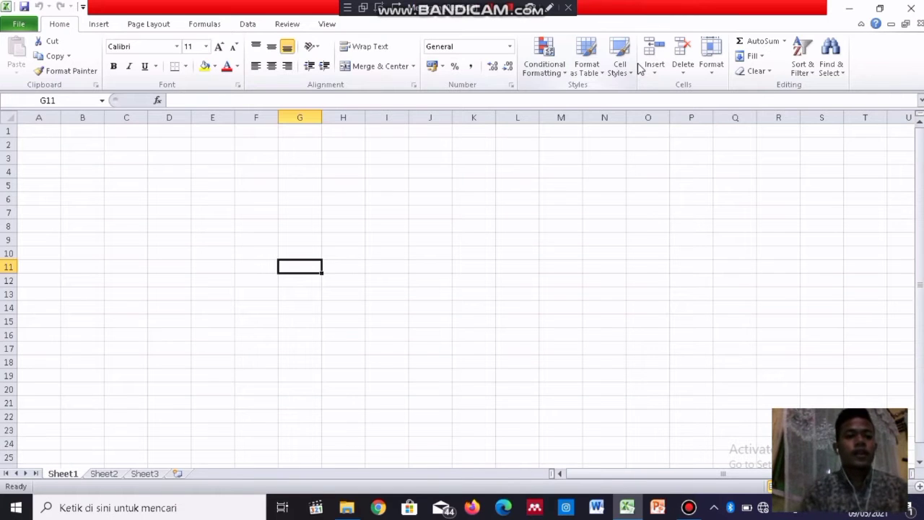
click(27, 23)
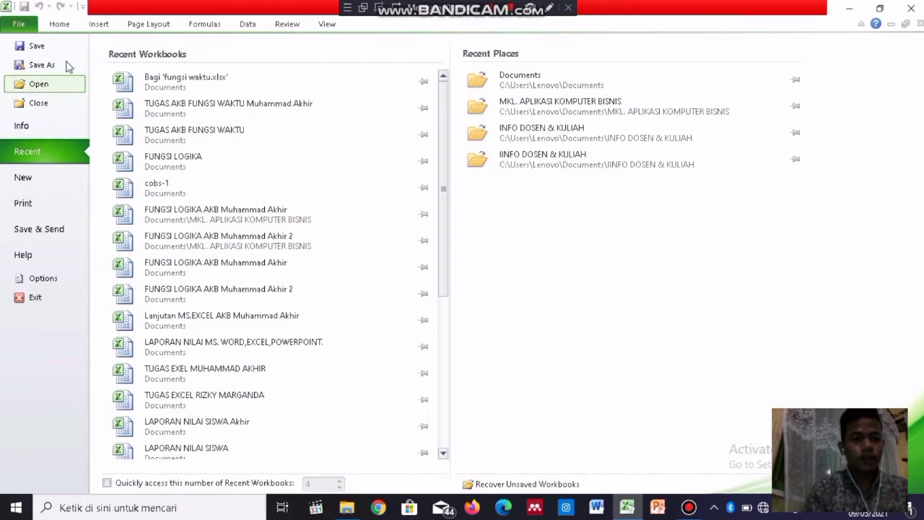
click(61, 26)
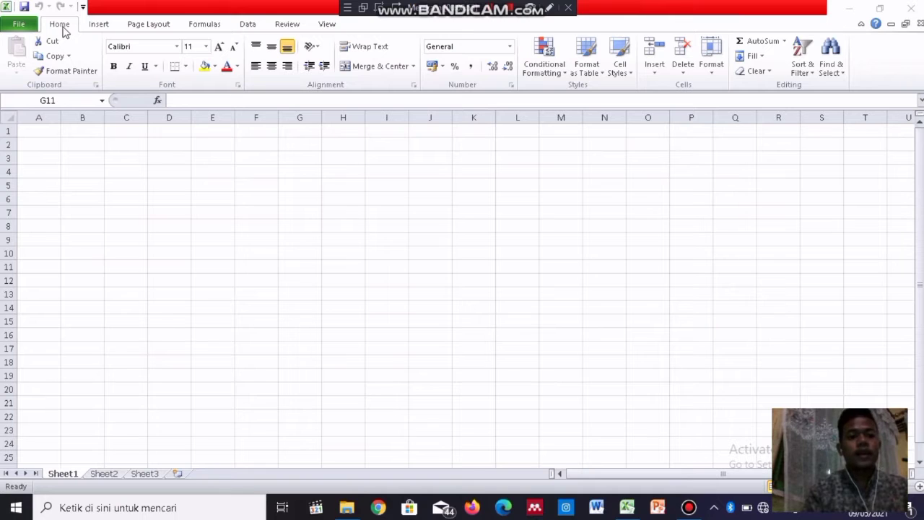
click(178, 49)
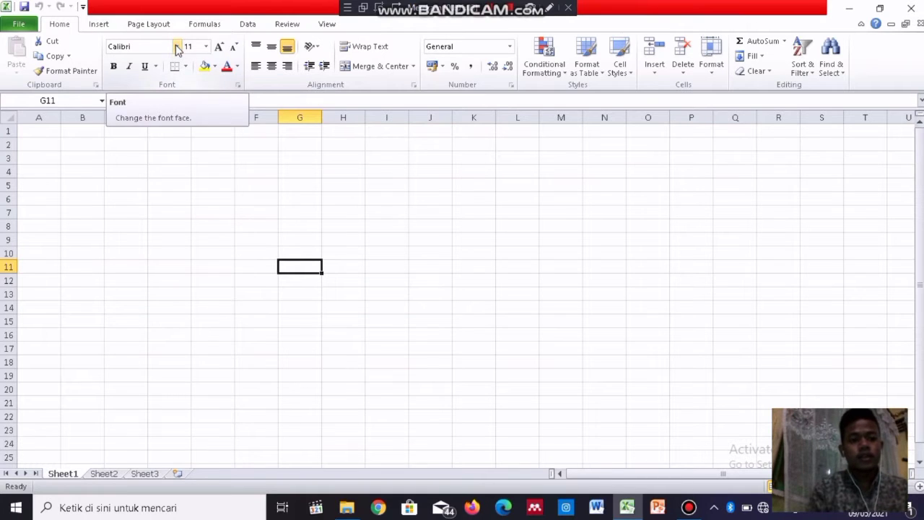
click(177, 47)
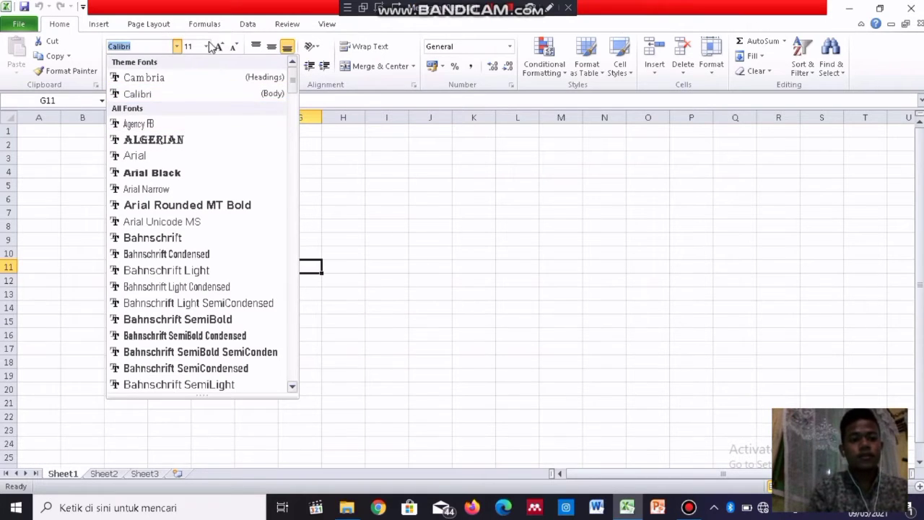
click(207, 47)
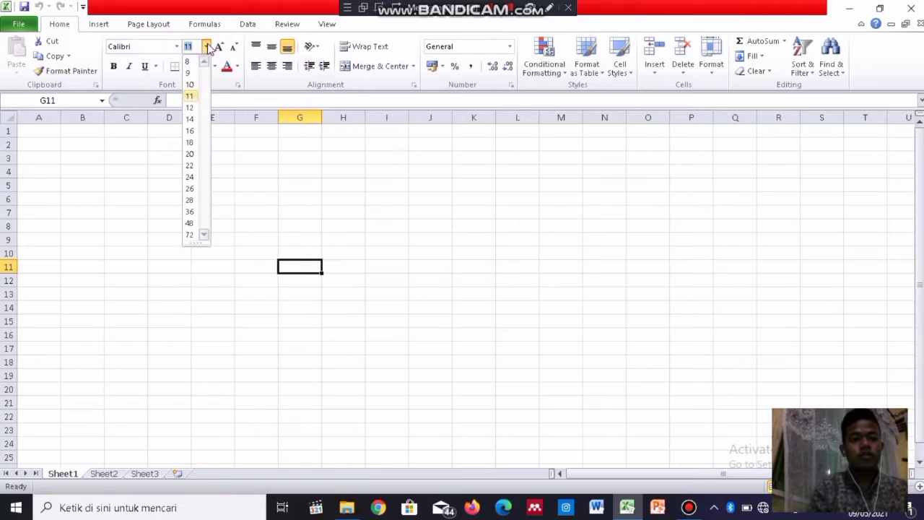
click(166, 47)
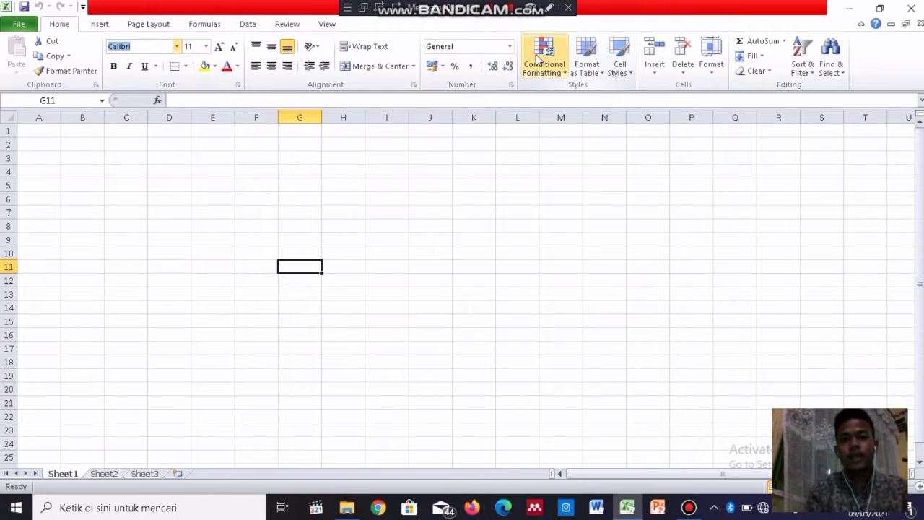
Examine the insertable chart types, including line, pie, bar, area, scatter and other charts, and the settings for creating column sparklines.
click(99, 24)
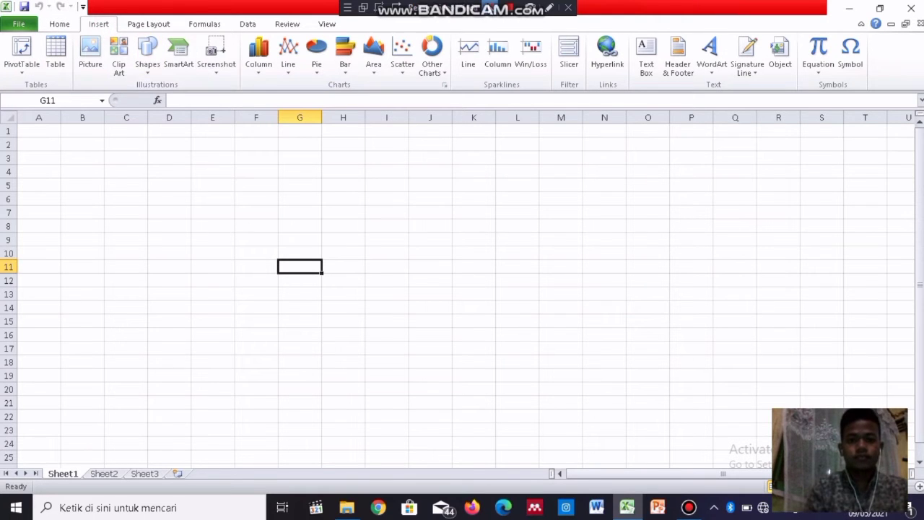
click(485, 16)
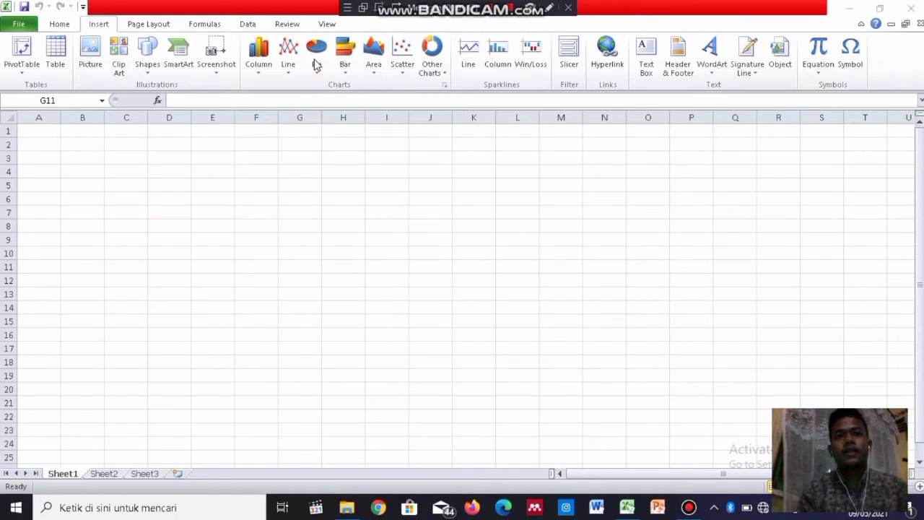
click(56, 57)
drag(82, 156, 286, 254)
click(183, 210)
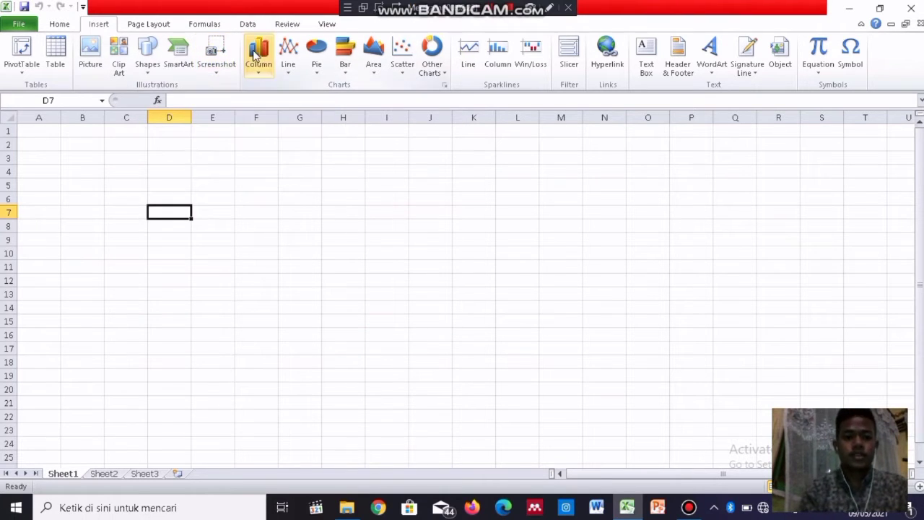
click(293, 67)
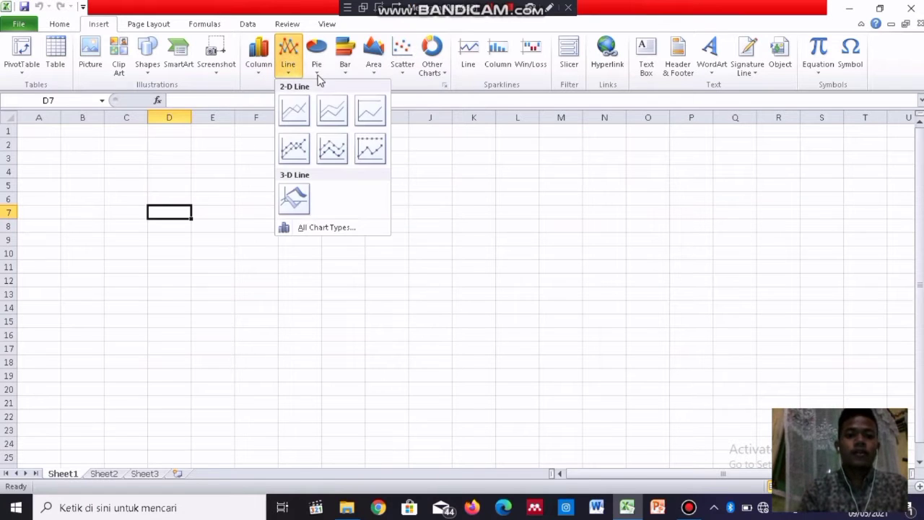
click(317, 69)
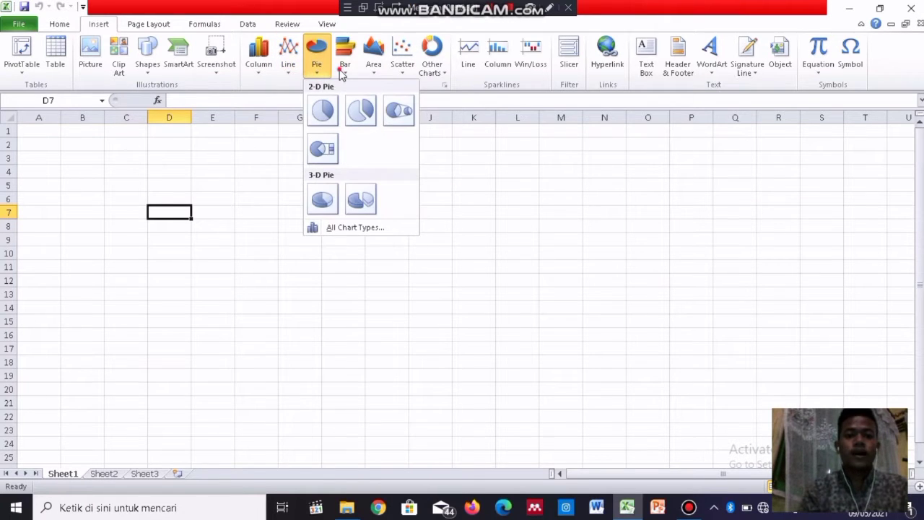
click(342, 70)
click(372, 71)
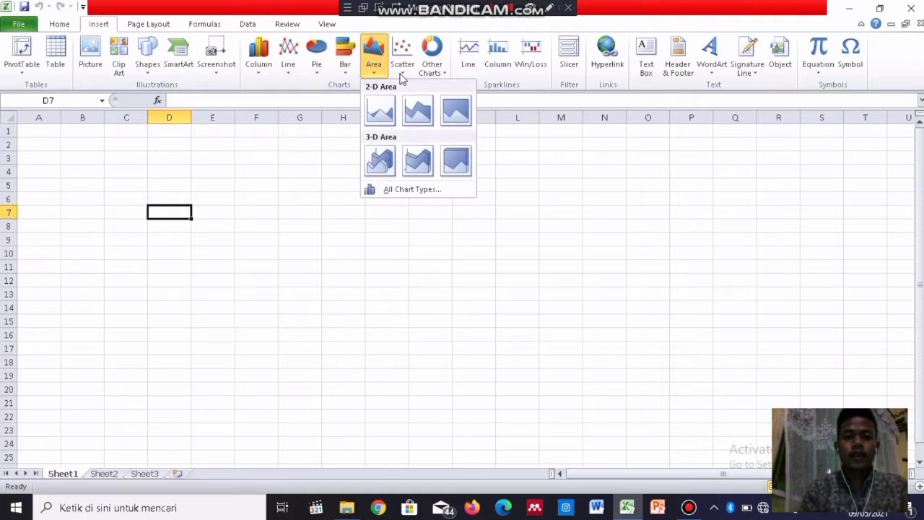
click(402, 72)
click(436, 72)
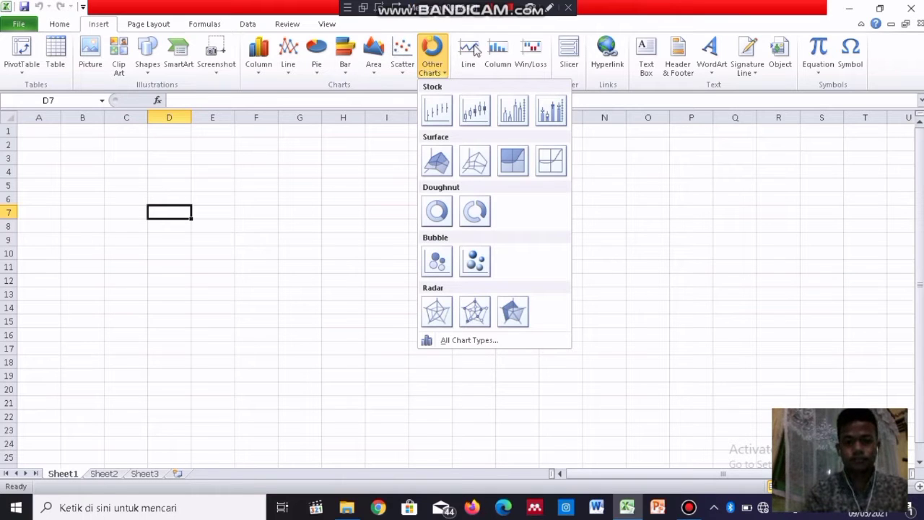
click(497, 67)
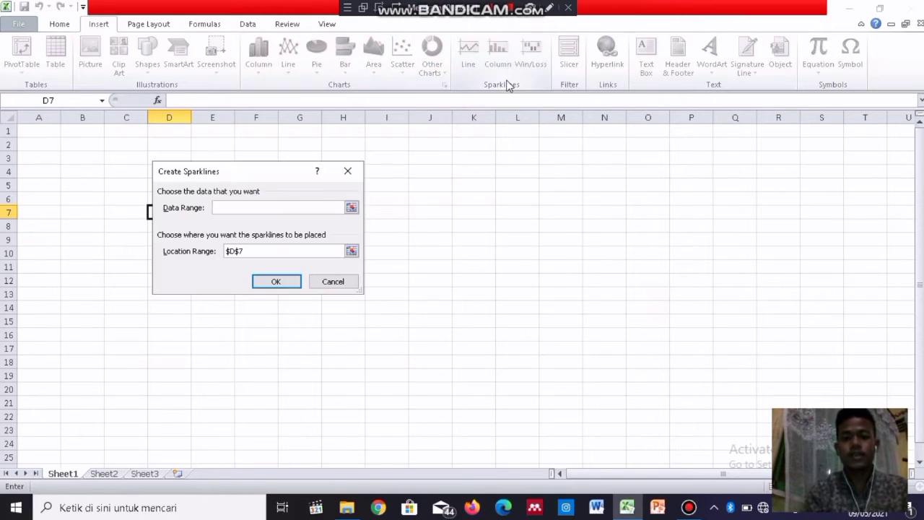
click(325, 283)
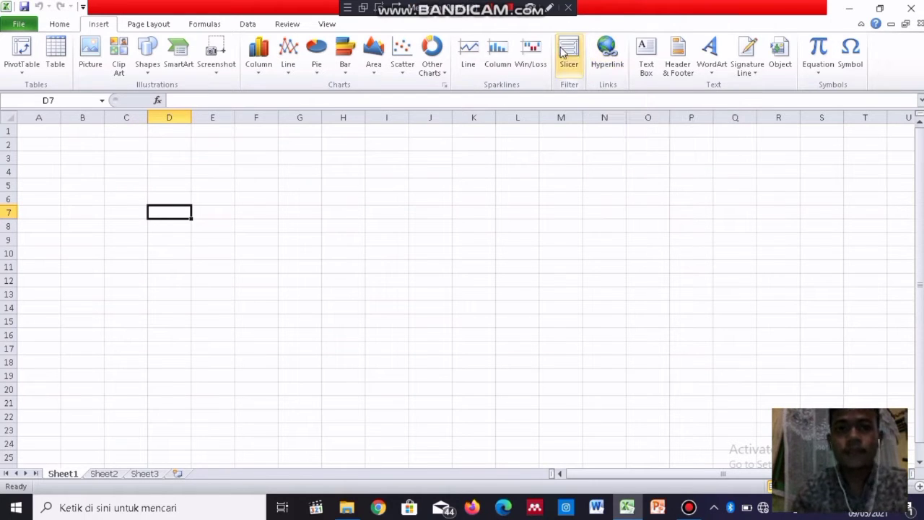
click(493, 12)
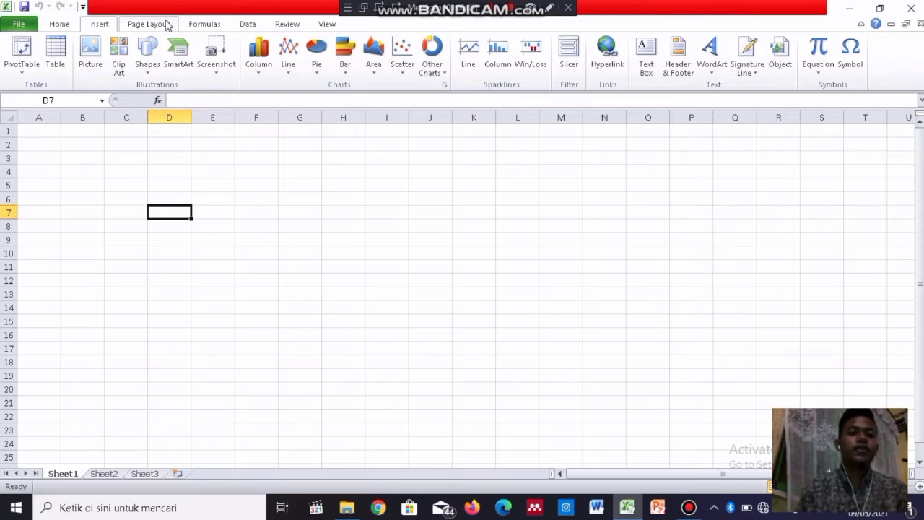
click(164, 24)
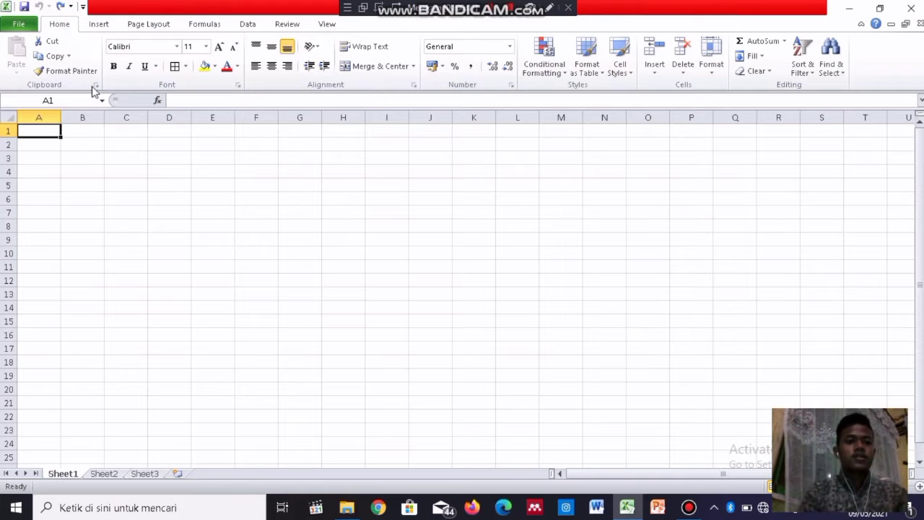
click(31, 27)
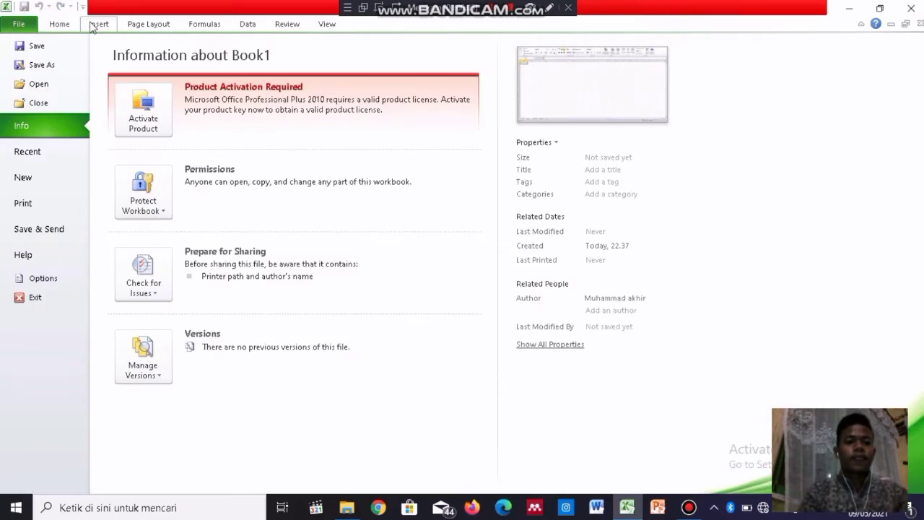
click(97, 24)
click(62, 24)
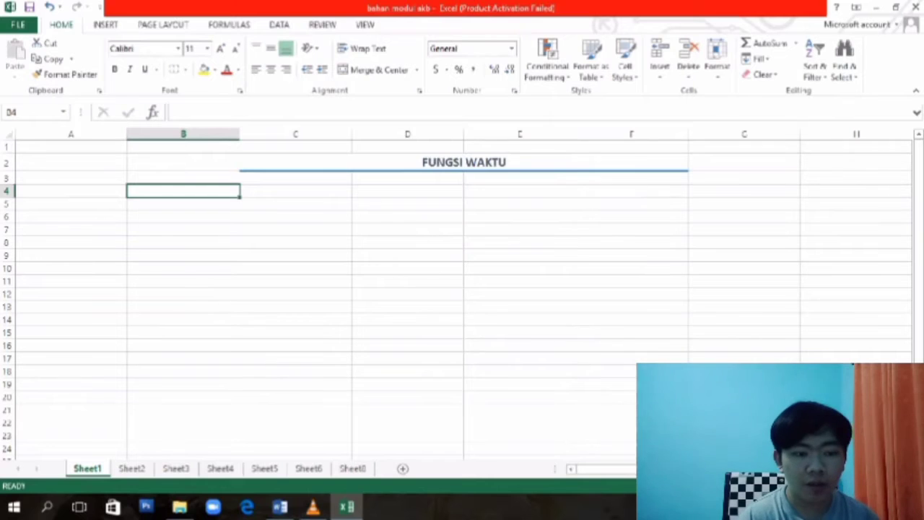
Switch to the Word document MODUL APLIKASI KOMPUTER BISNIS and read the Fungsi Waktu explanations from NOW through TODAY.
click(464, 163)
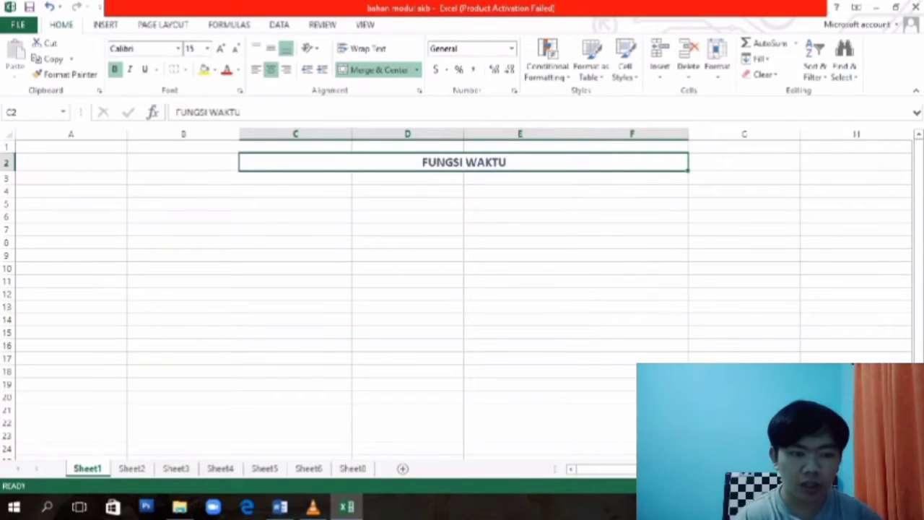
click(280, 507)
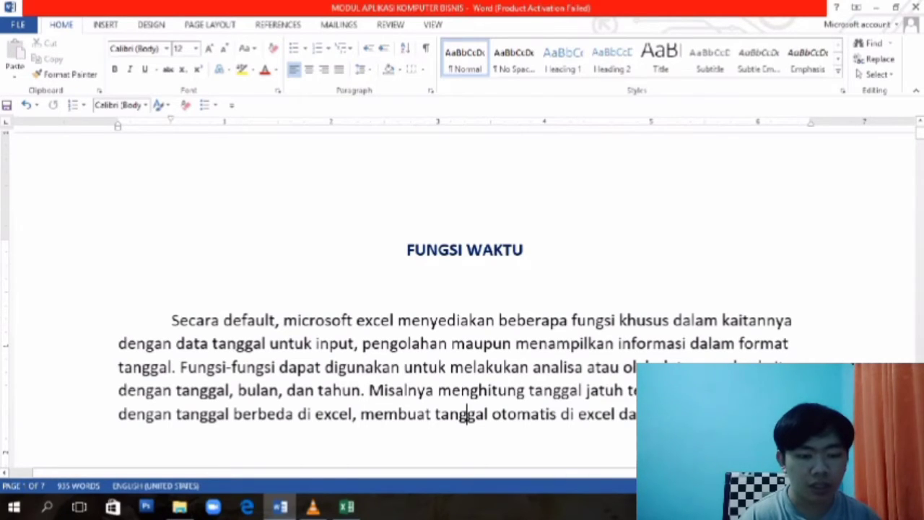
scroll(468, 414, down, 8)
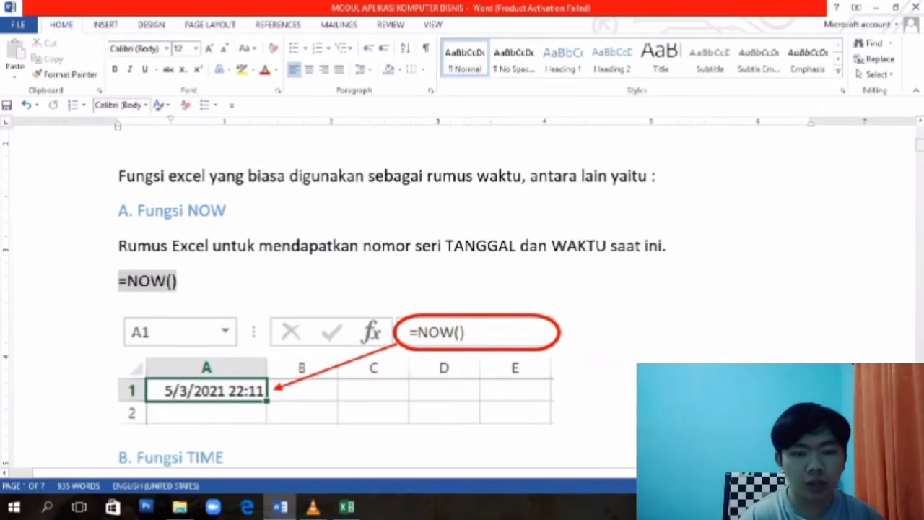
scroll(463, 303, down, 6)
scroll(463, 303, down, 2)
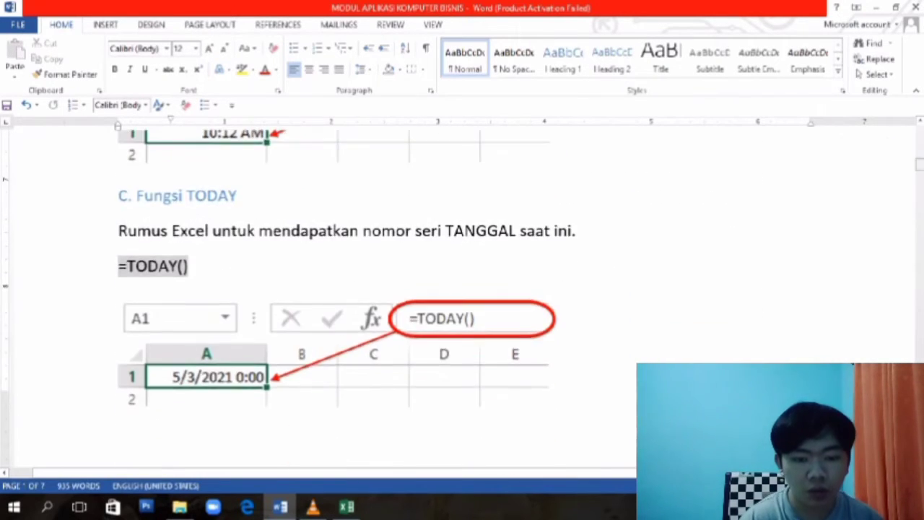
Return to the Excel workbook and enter the label "Fungsi NOW" in cell B4 of Sheet1.
click(347, 507)
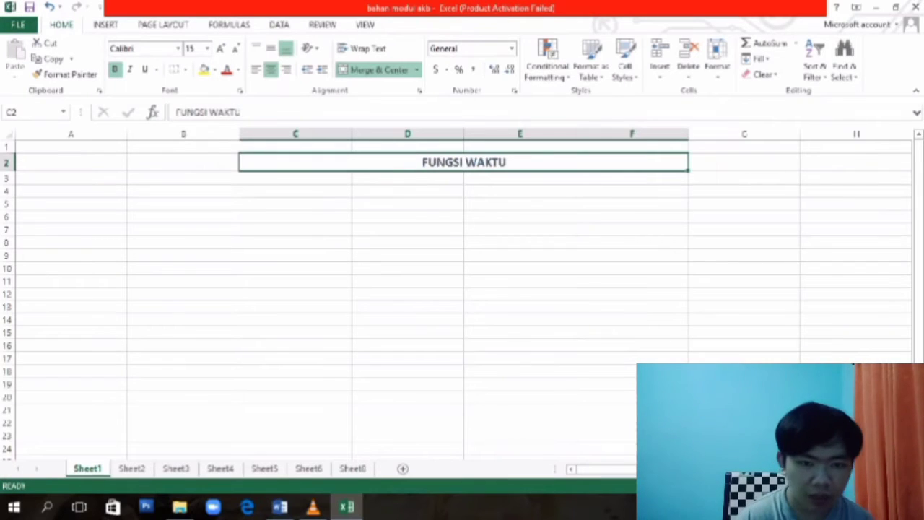
click(184, 191)
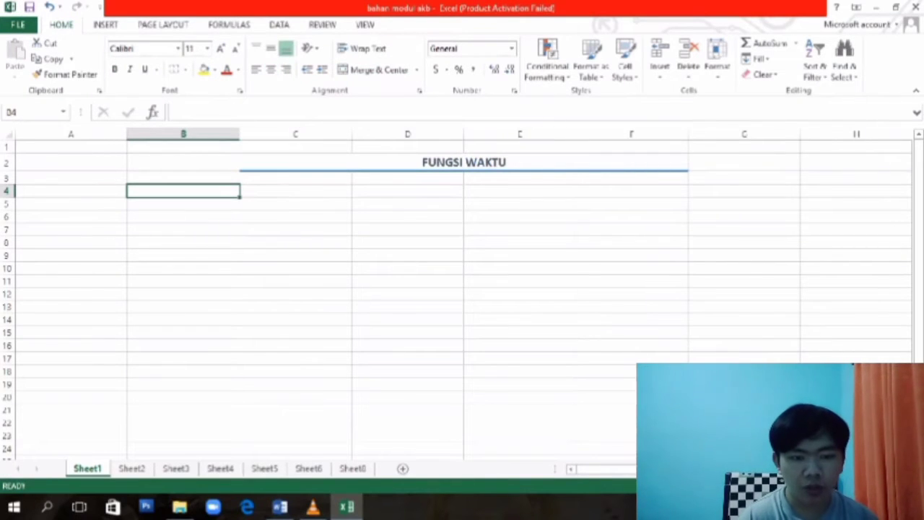
text(Fungs)
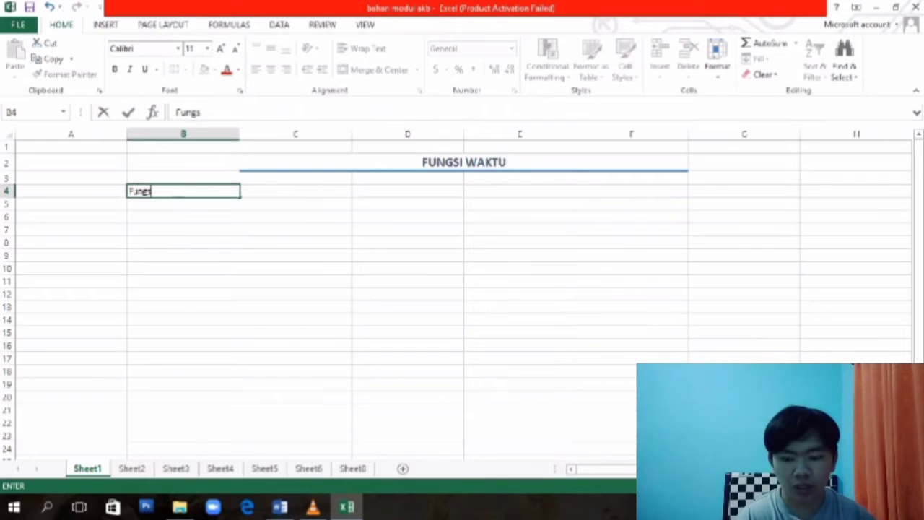
text(i NOW)
key(Return)
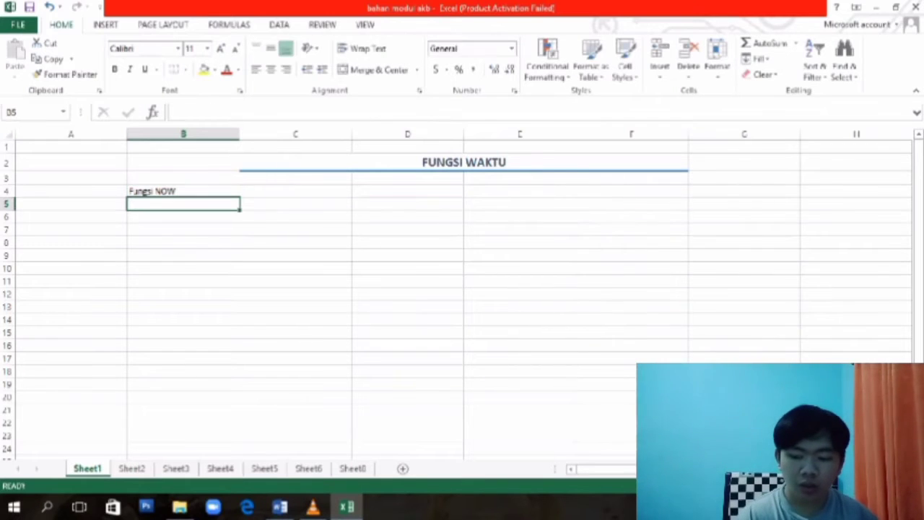
click(183, 191)
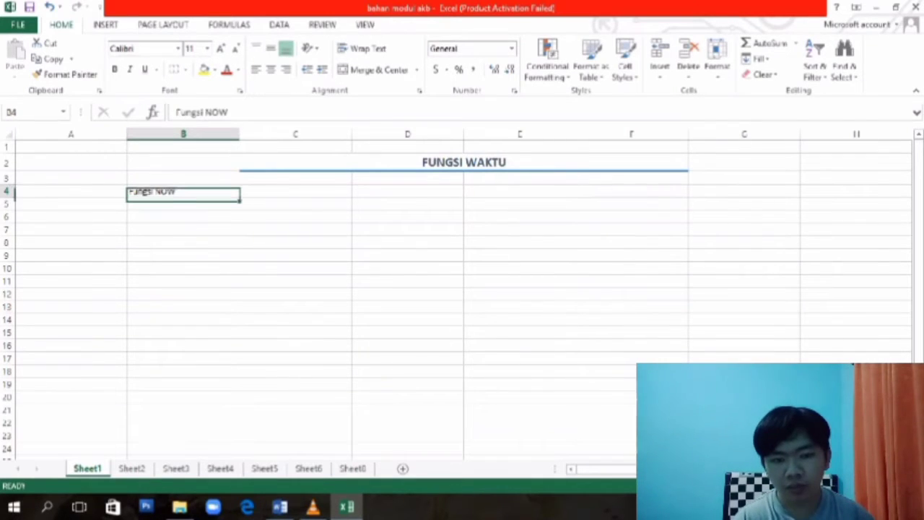
Enter the formula =NOW() in cell C4, beside the "Fungsi NOW" label.
click(295, 190)
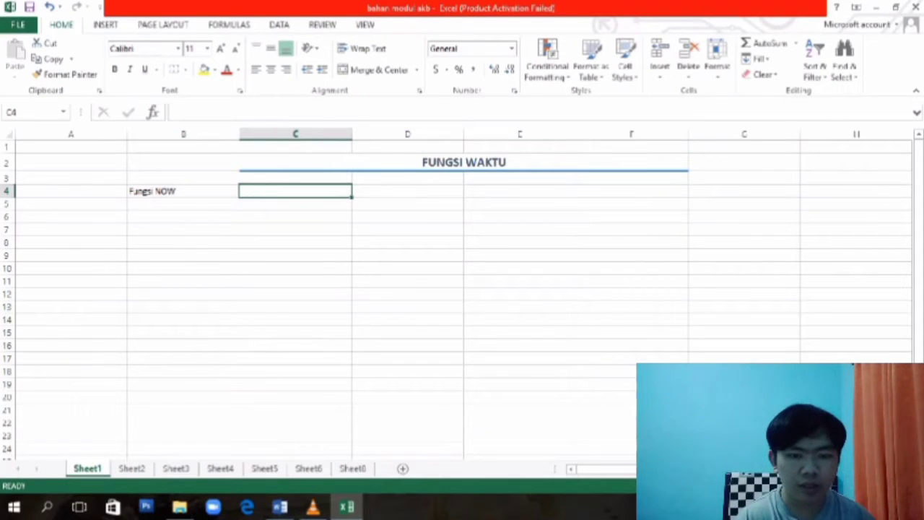
text(=NOW)
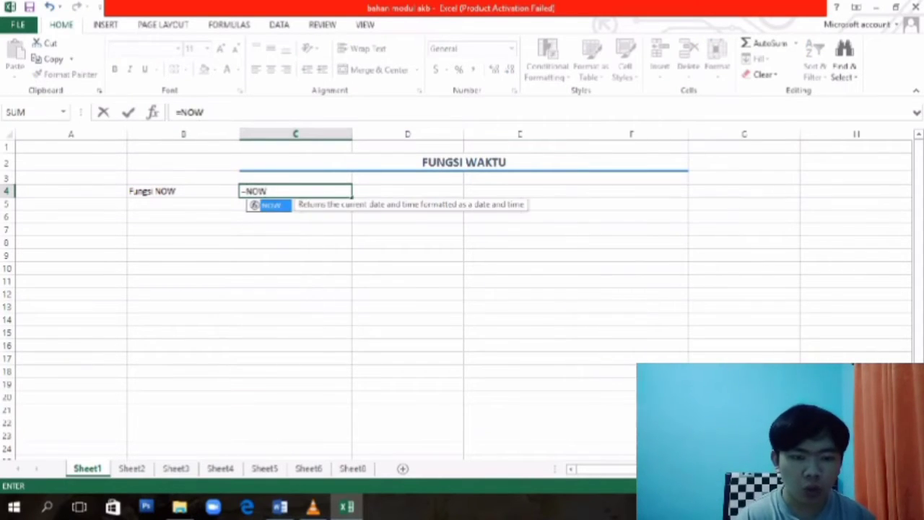
text(())
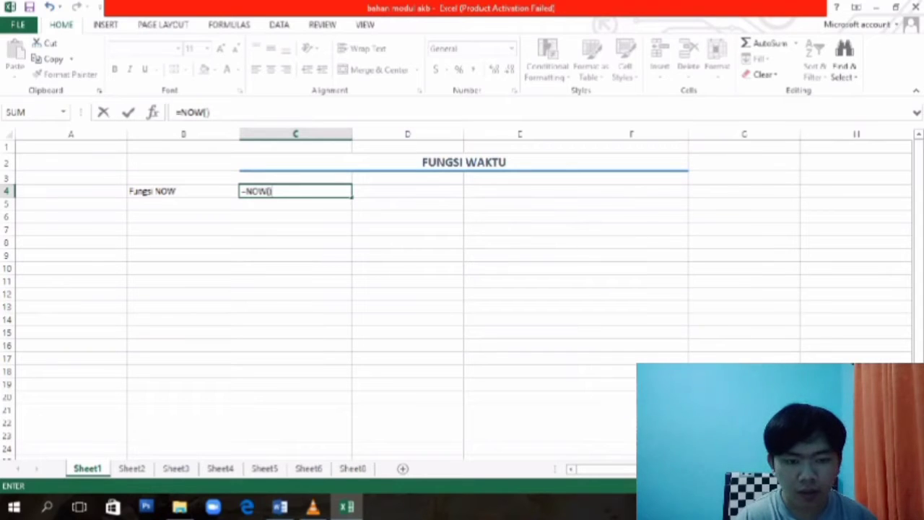
key(Return)
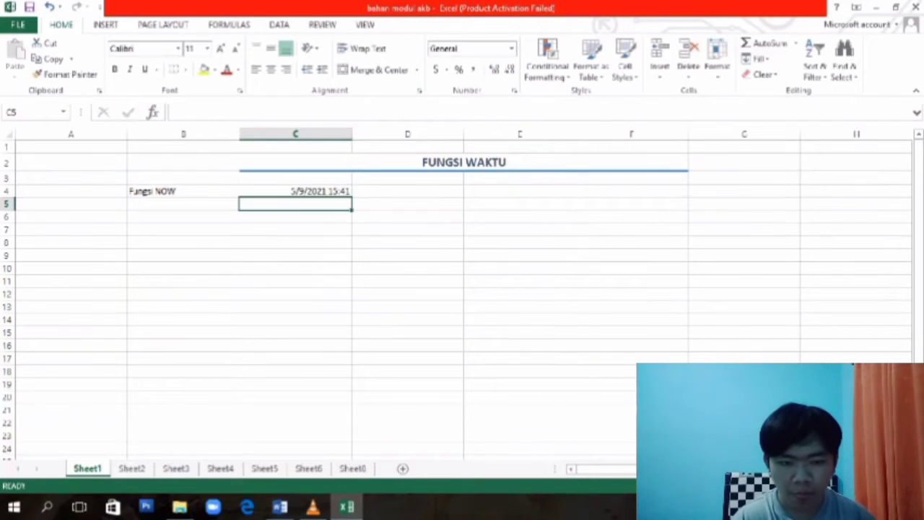
Apply the Bad cell style to the "Fungsi NOW" label in cell B4.
click(184, 192)
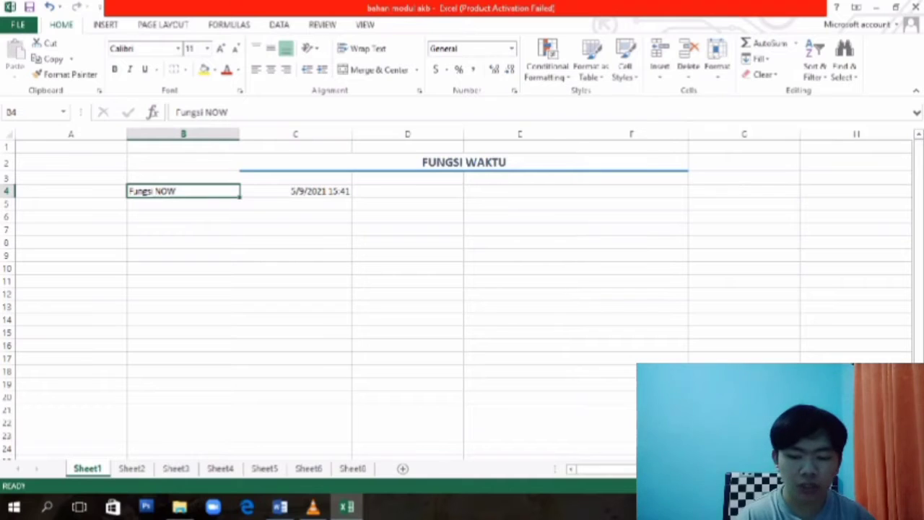
click(624, 68)
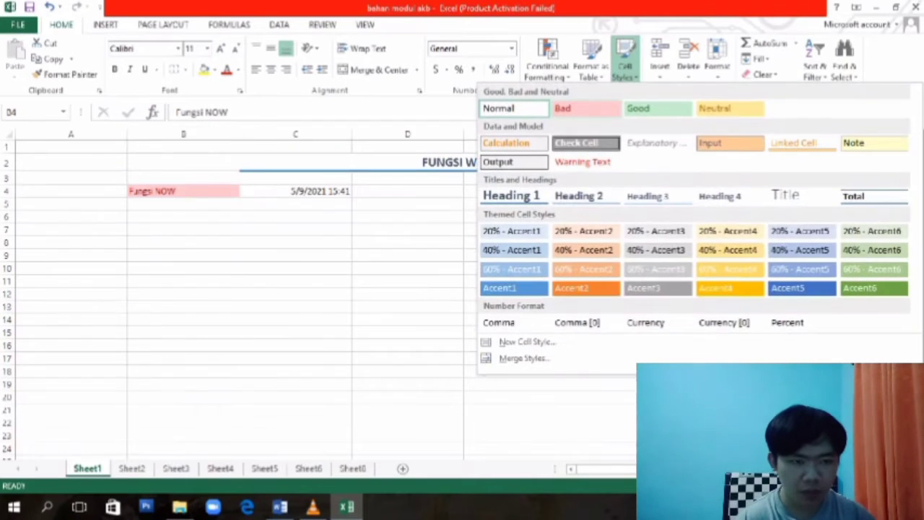
click(563, 108)
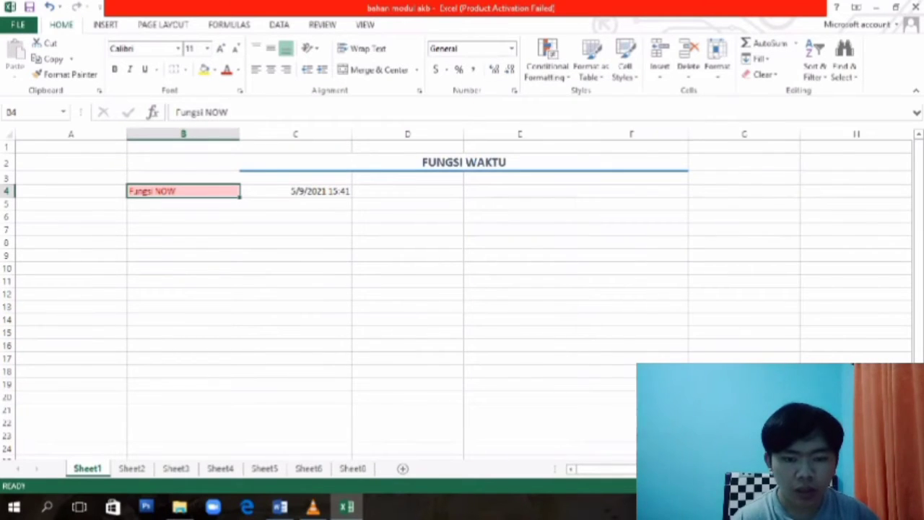
Enter the label "Fungsi TIME" in cell B5 and apply the Good cell style to it.
click(183, 217)
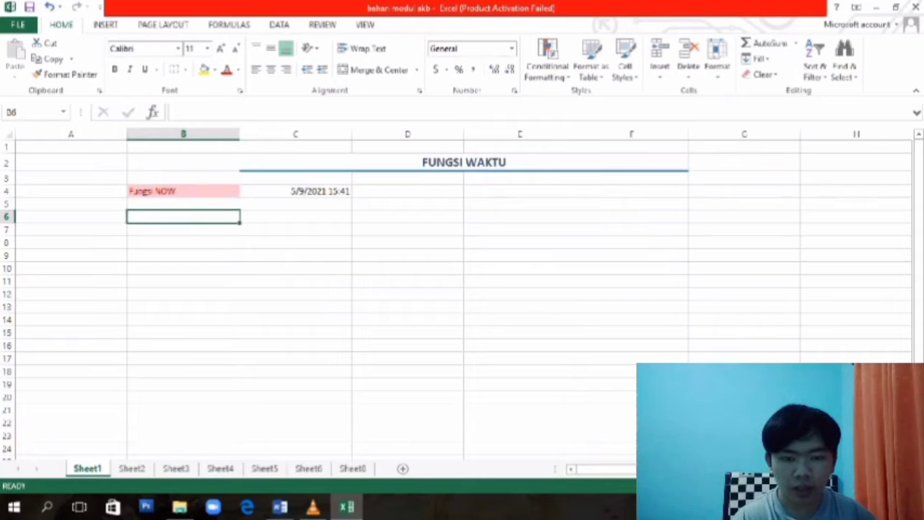
click(184, 204)
text(Fungsi )
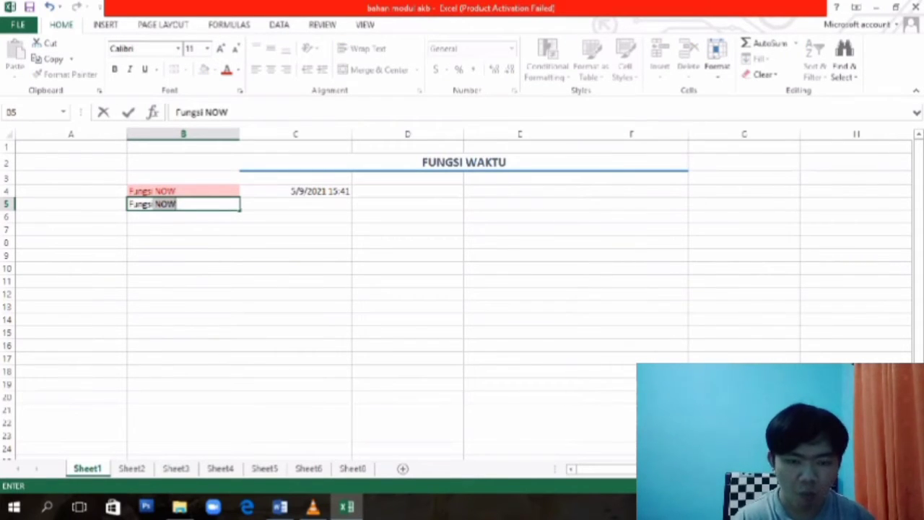
text(TIME)
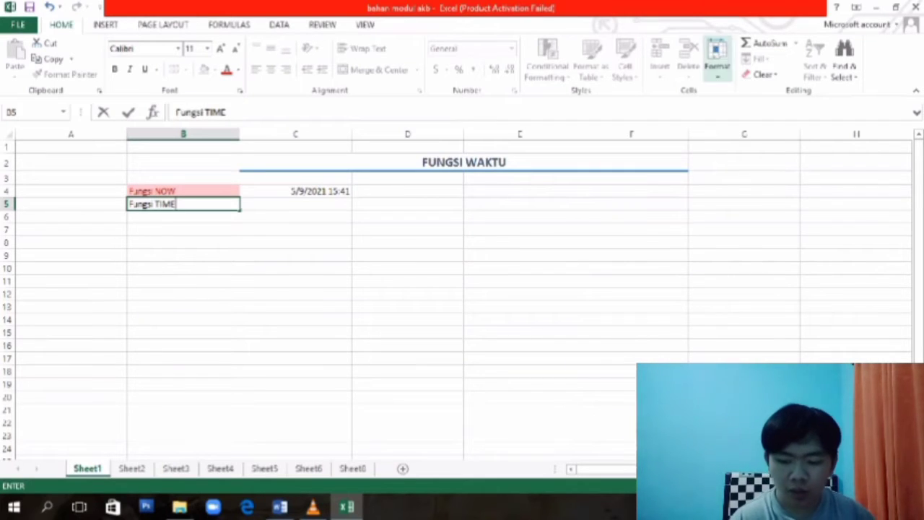
click(717, 57)
key(Escape)
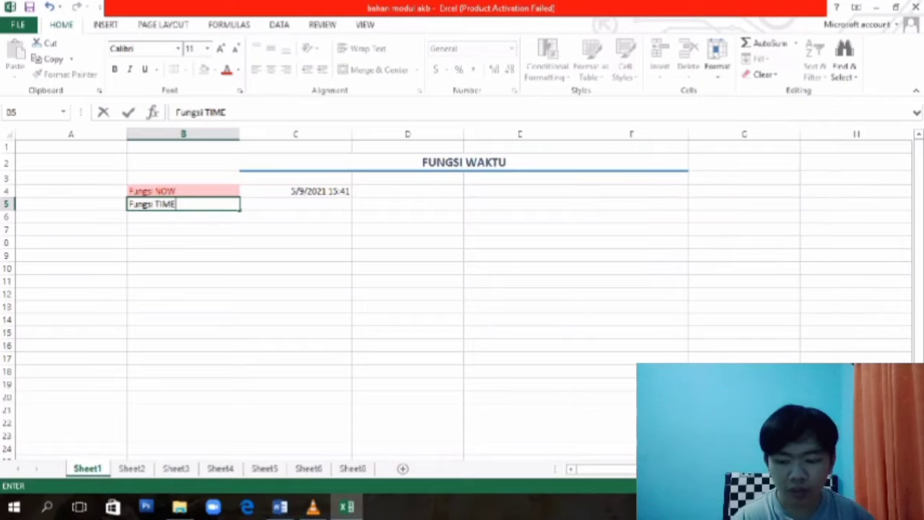
key(Right)
key(Left)
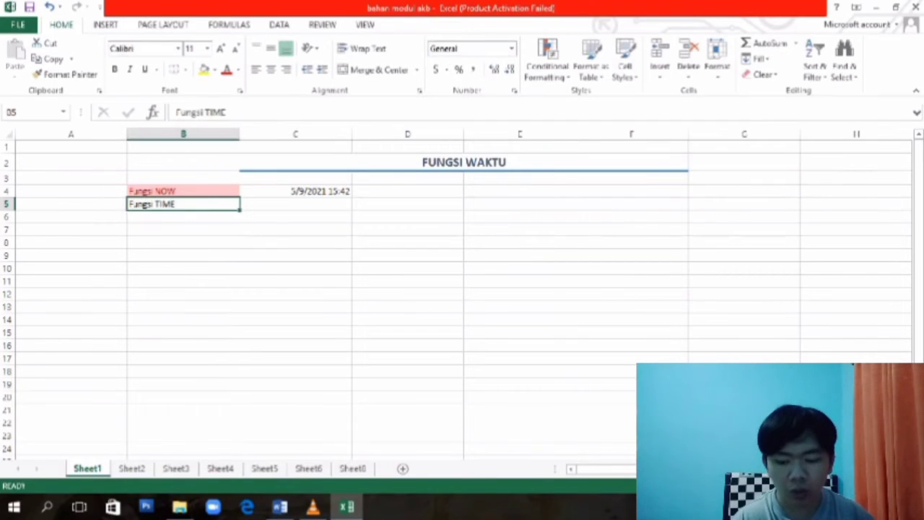
click(625, 59)
click(639, 108)
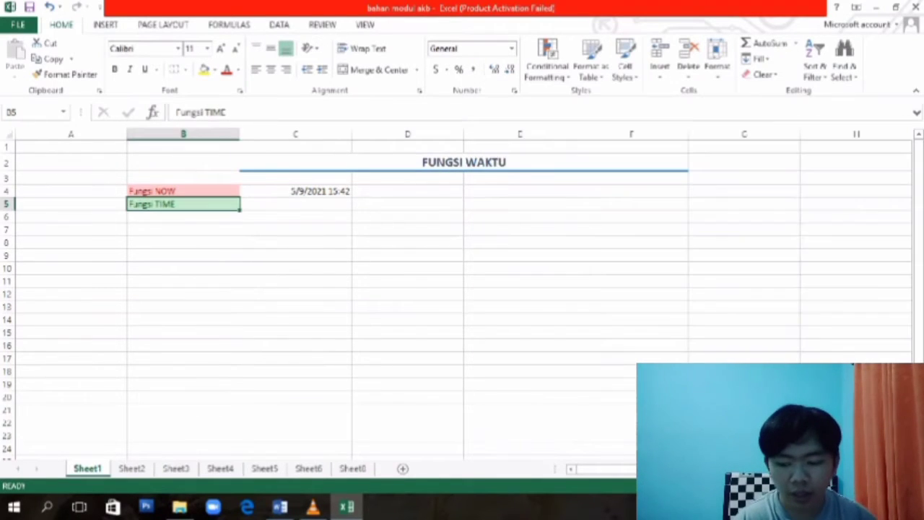
Enter the formula =TIME(03,42,32) in cell C5, beside the "Fungsi TIME" label.
click(296, 205)
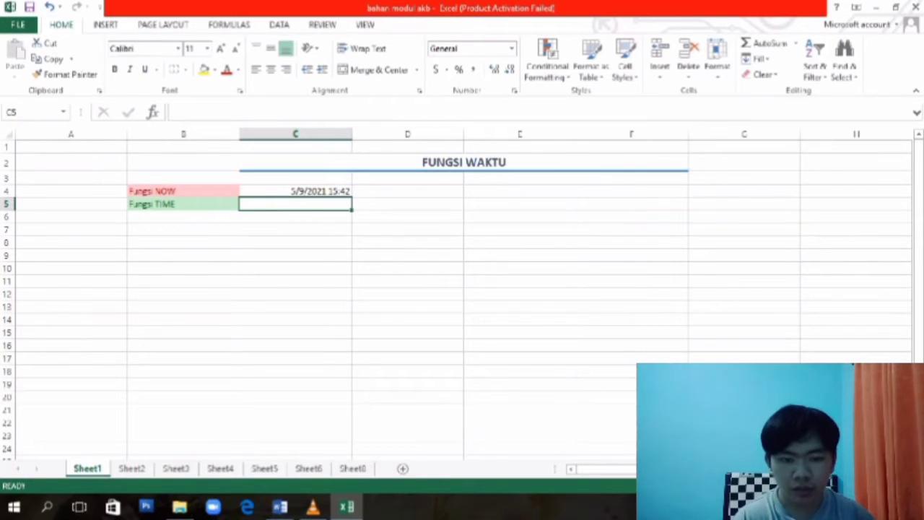
text(=T)
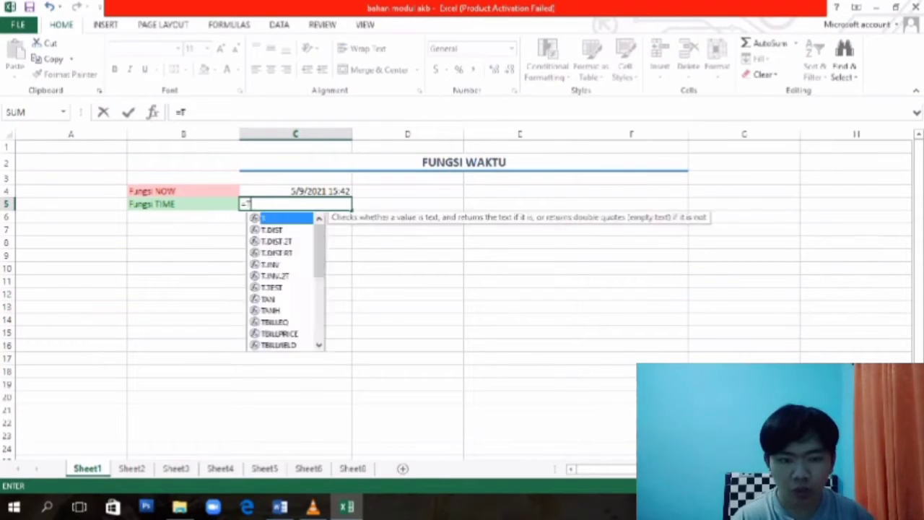
text(IME)
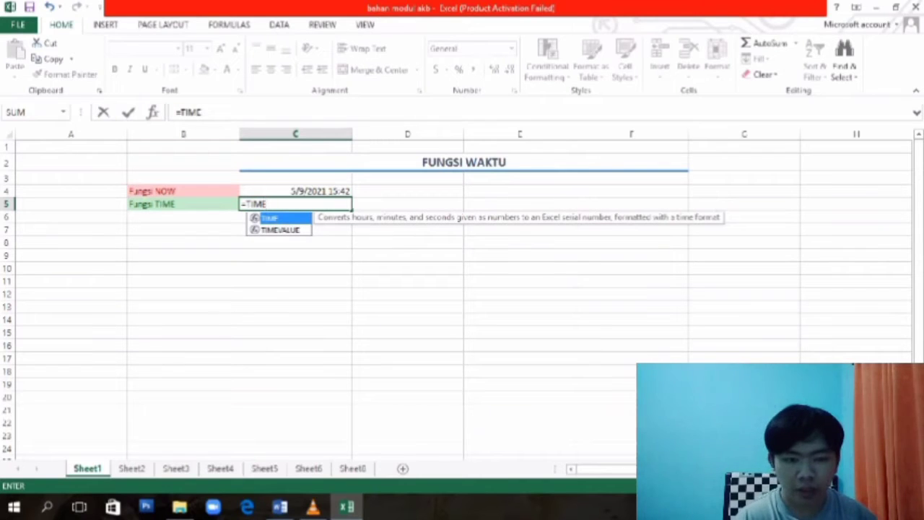
text(()
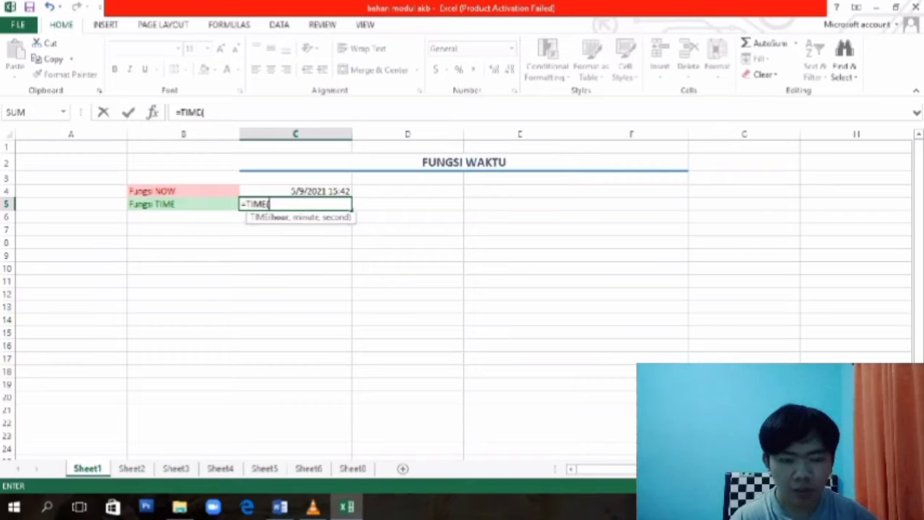
text(03,)
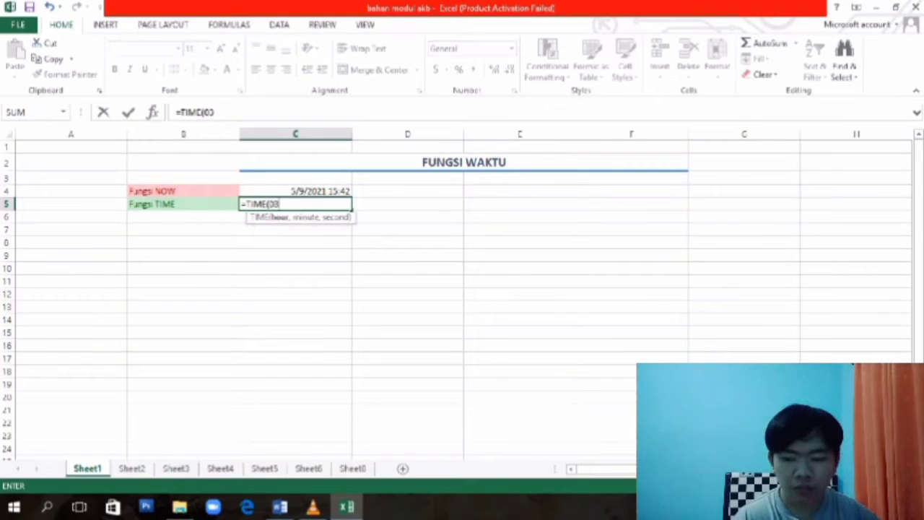
text(42)
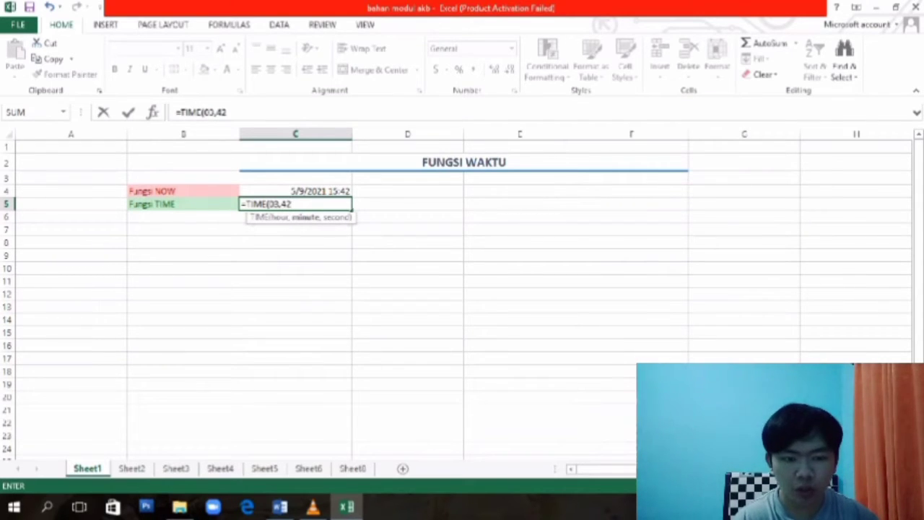
text(,32)
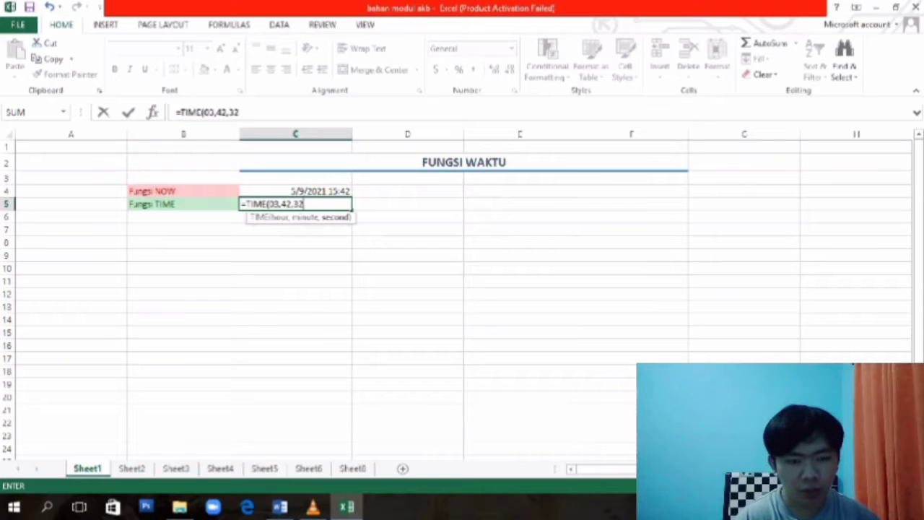
text())
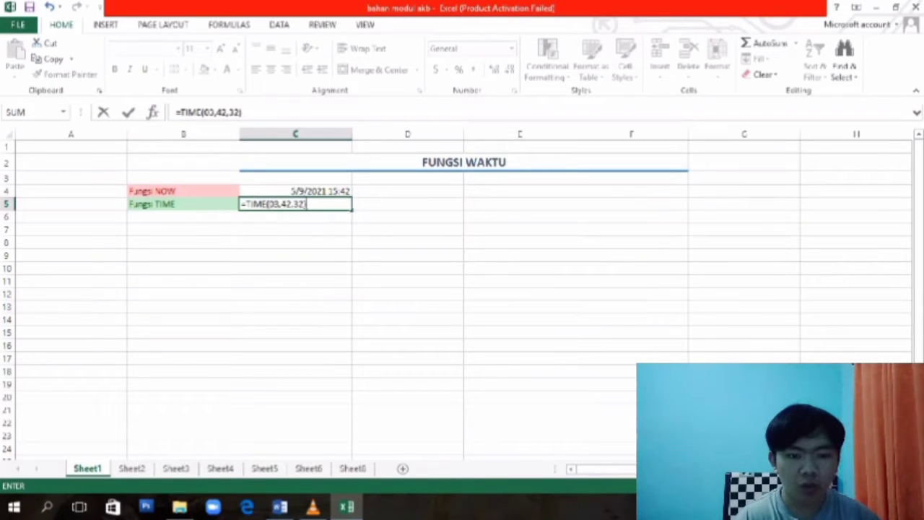
key(Return)
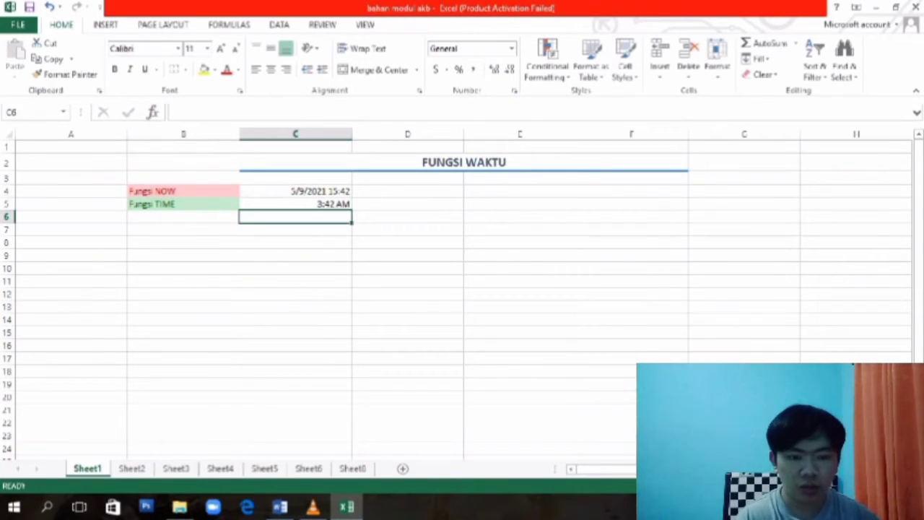
click(295, 204)
Enter the label "Fungsi TODAY" in cell B6 and apply the Neutral cell style to it.
click(183, 217)
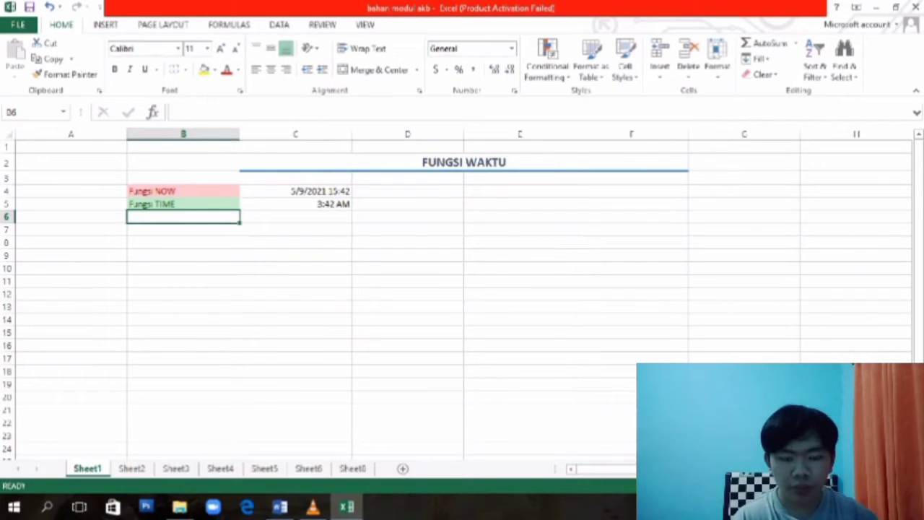
text(Fungsi )
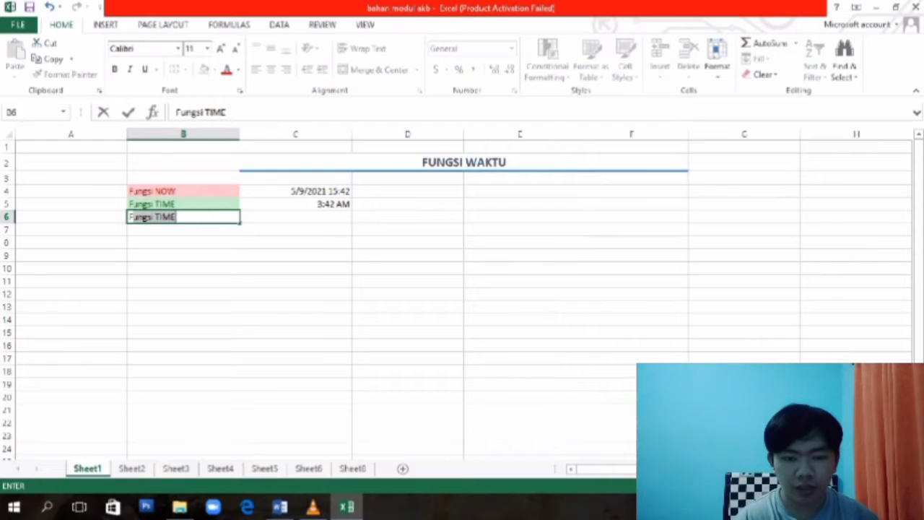
text(TODAY)
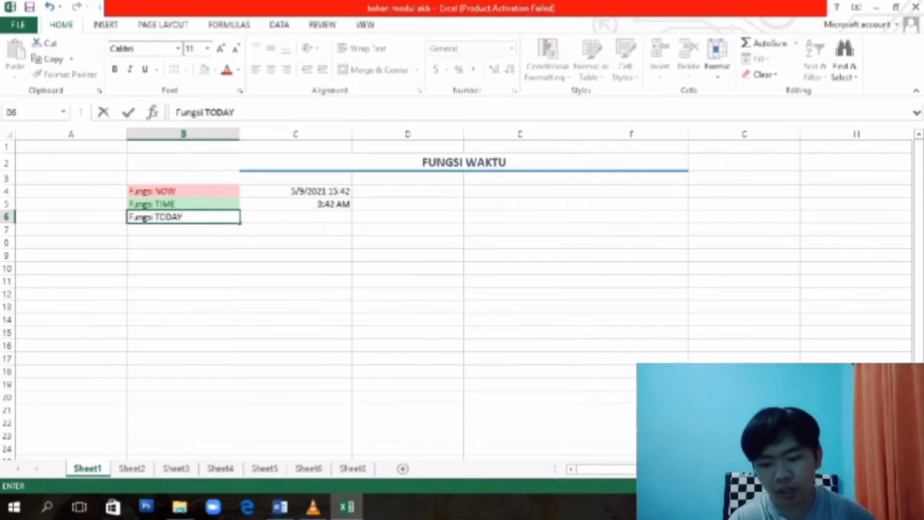
key(Right)
key(Left)
click(625, 67)
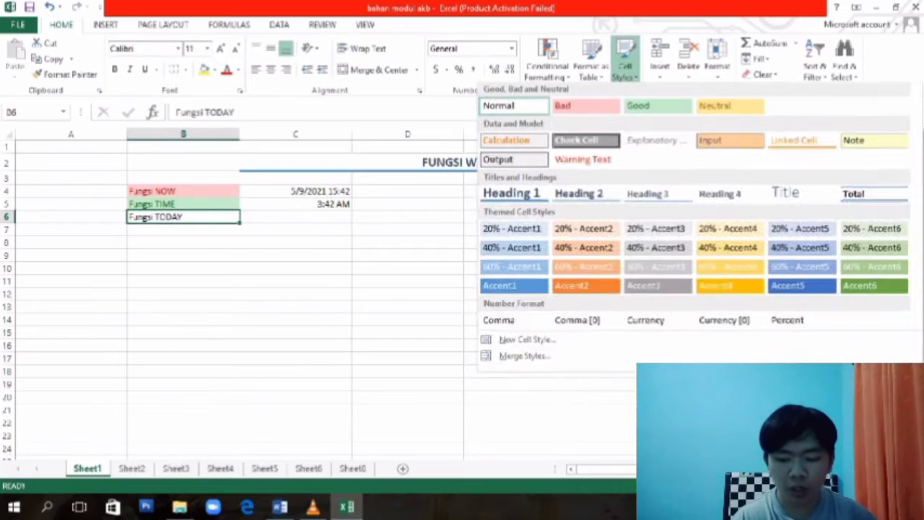
click(773, 103)
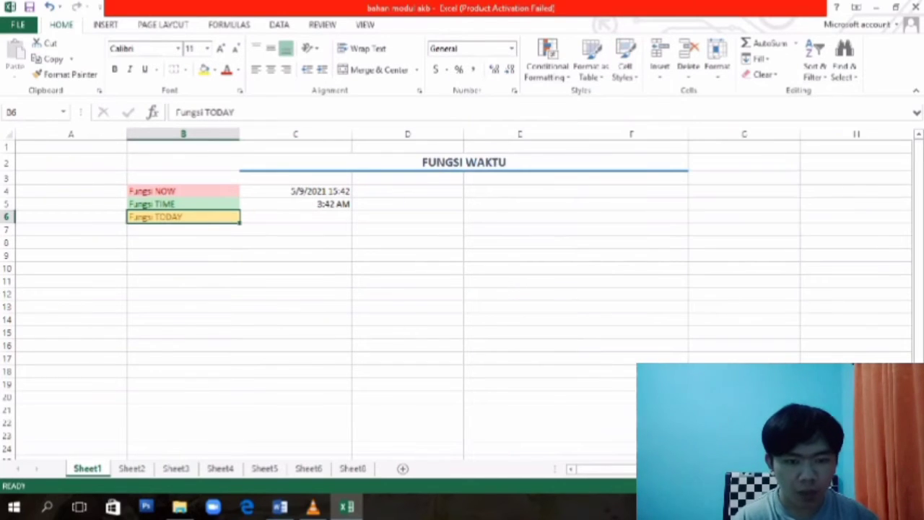
Enter the formula =TODAY() in cell C6, beside the "Fungsi TODAY" label.
click(296, 217)
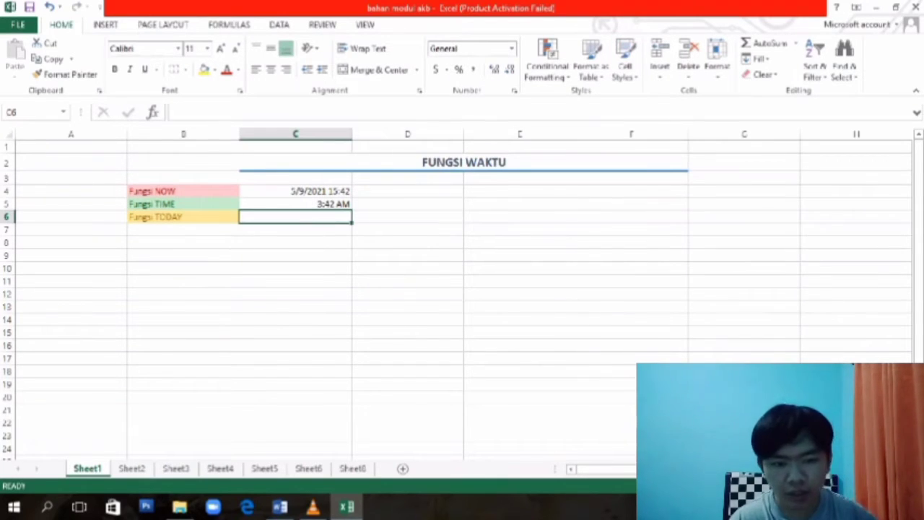
text(=)
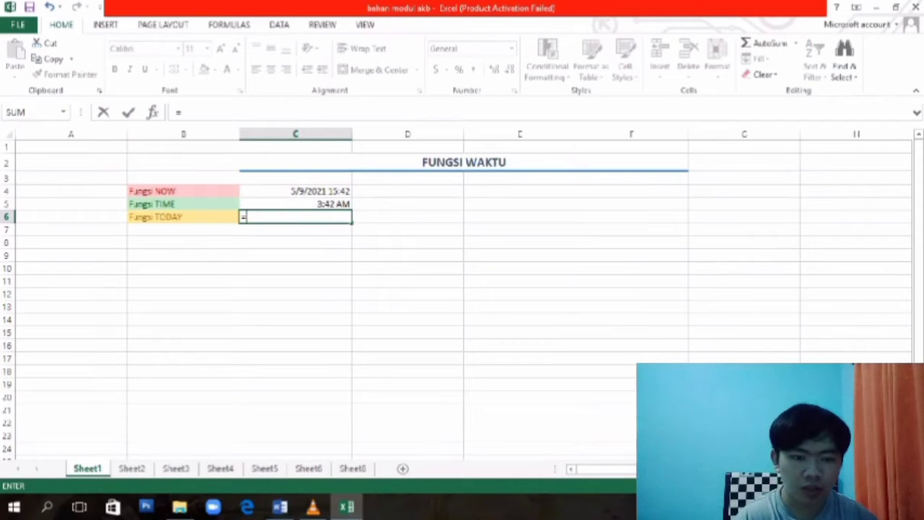
text(T)
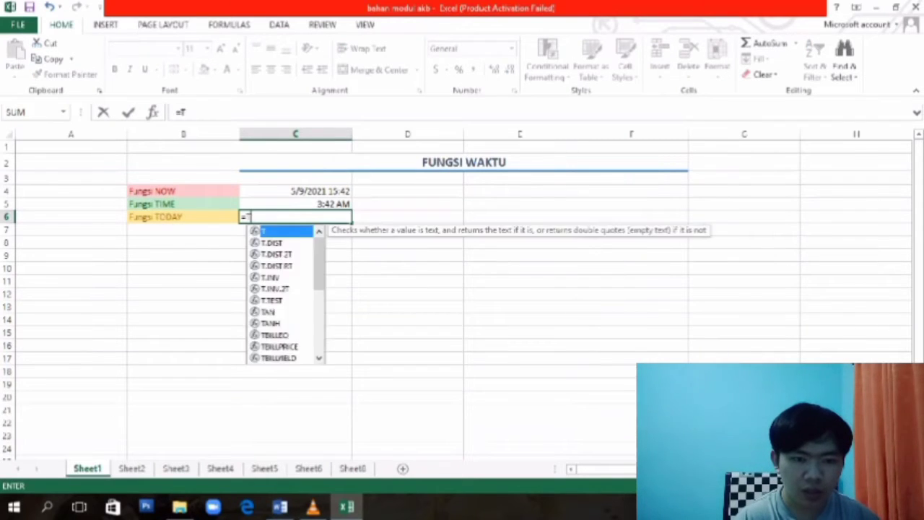
text(ODAY())
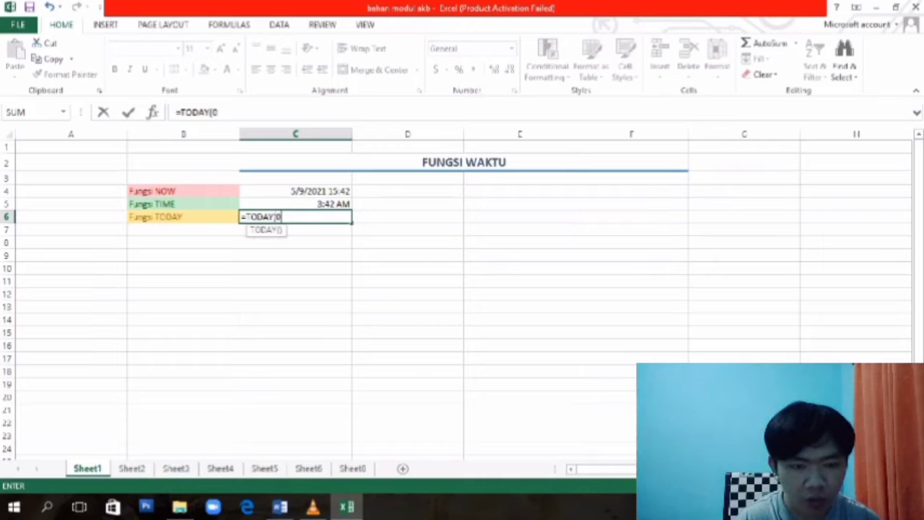
key(Return)
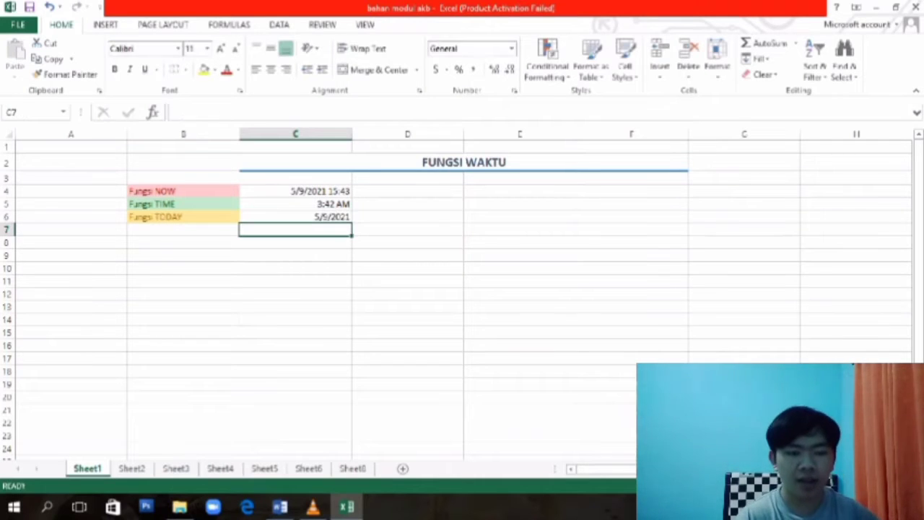
Apply All Borders to the time function table in cells B4:C6.
drag(295, 216, 182, 191)
click(186, 69)
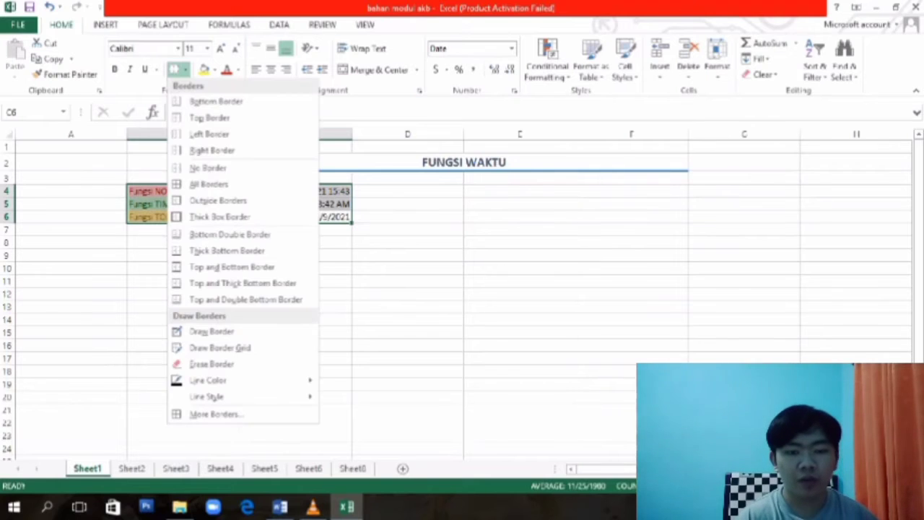
click(206, 183)
click(407, 269)
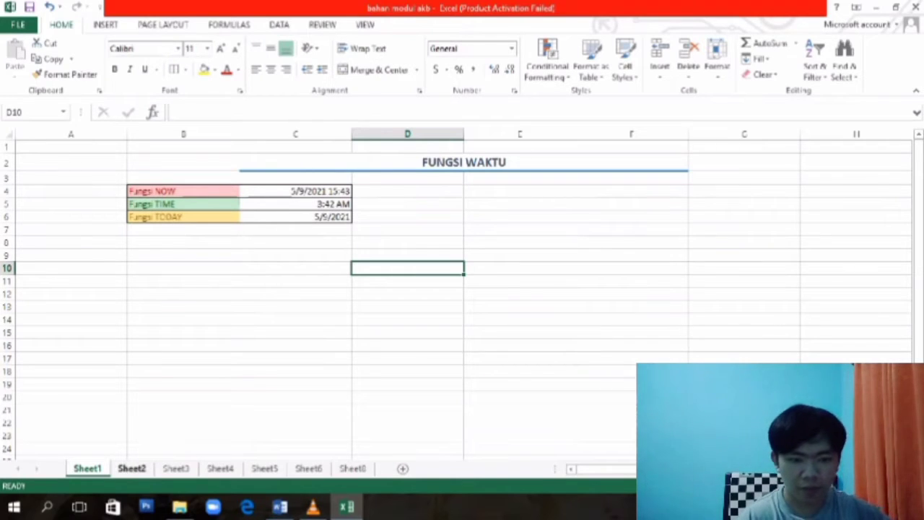
Switch to the Word module and read the section "Cara Menghitung Umur" with its age formula.
click(280, 507)
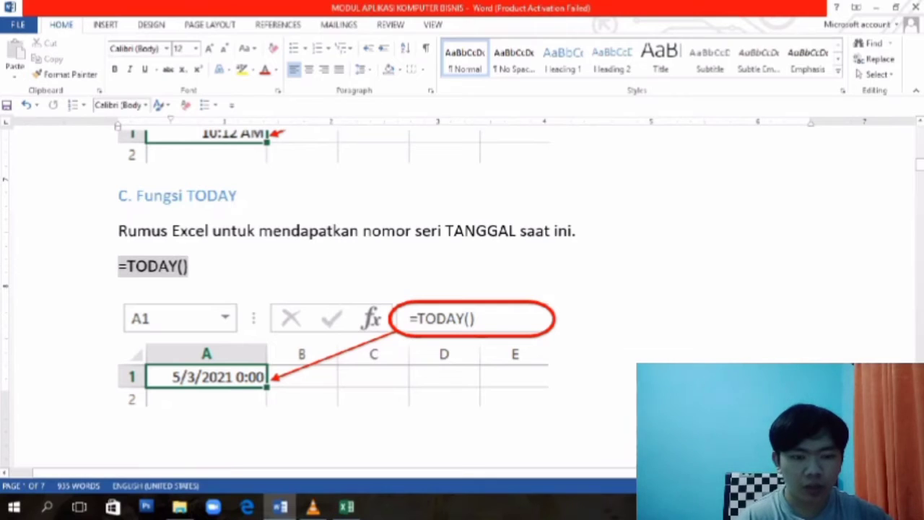
scroll(462, 296, down, 10)
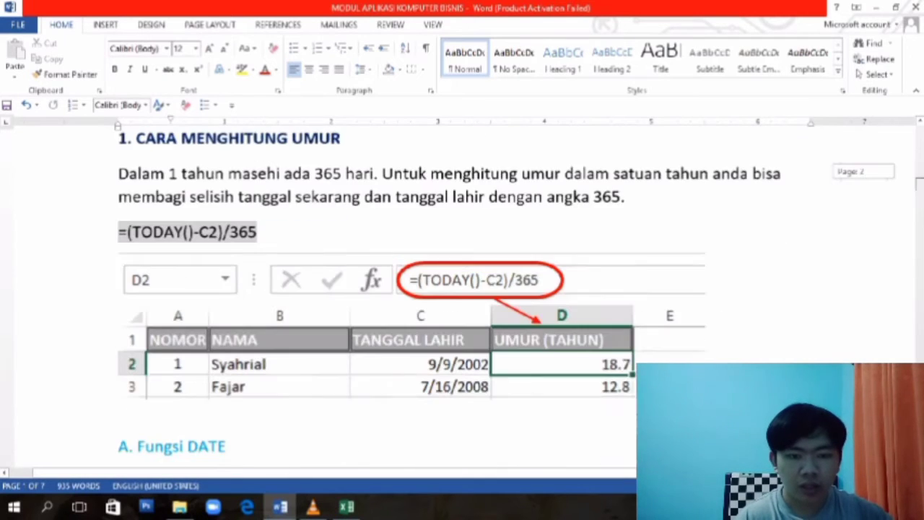
scroll(462, 296, up, 1)
drag(344, 169, 117, 170)
click(110, 240)
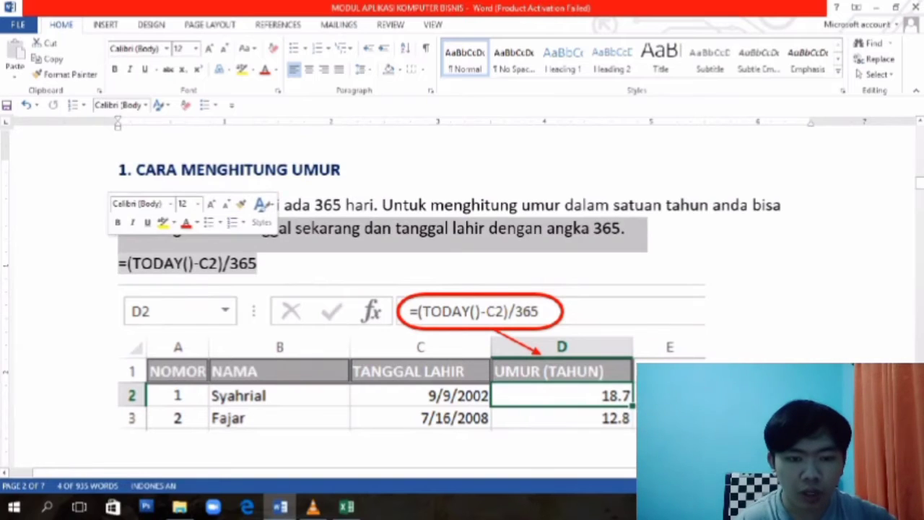
drag(117, 242, 118, 263)
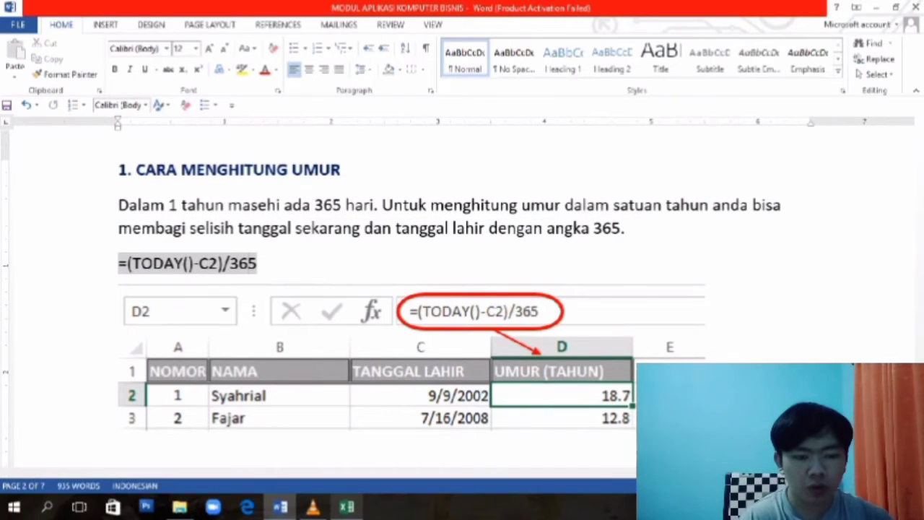
Switch back to the Excel workbook and bring up the age table in A1:D3 on Sheet2.
click(347, 507)
click(131, 468)
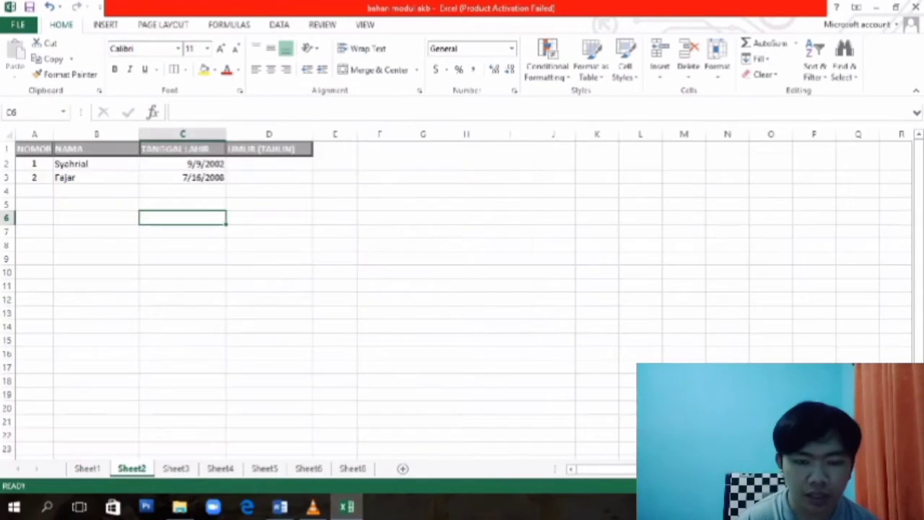
drag(269, 177, 34, 149)
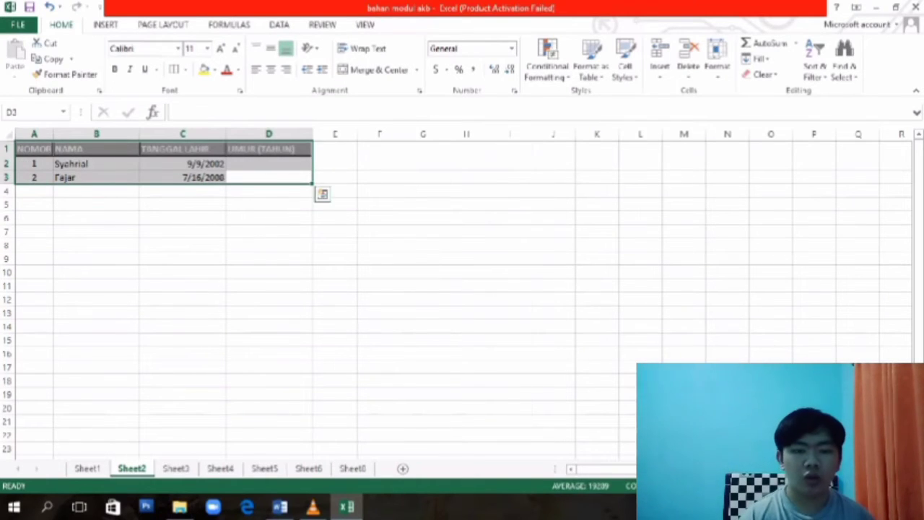
click(379, 205)
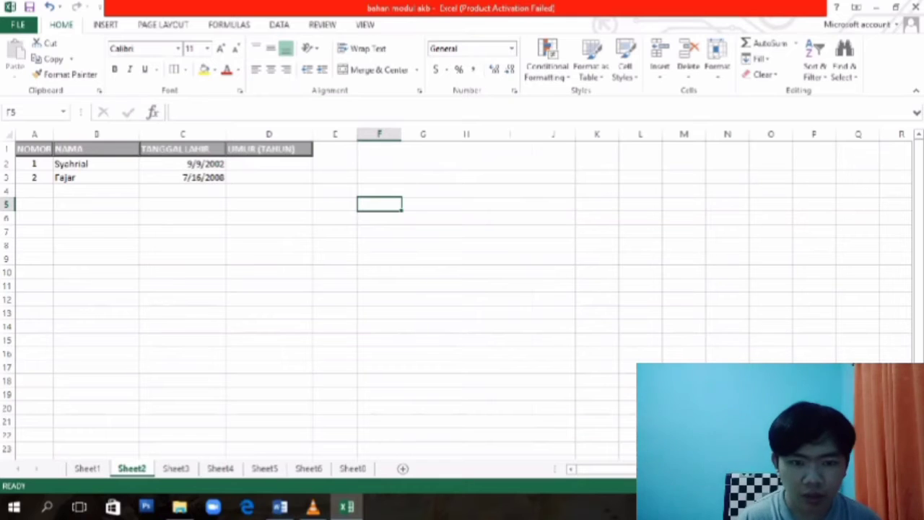
Enter the formula =(TODAY()-C2)/365 in cell D2 to calculate the first person's age in years.
click(269, 164)
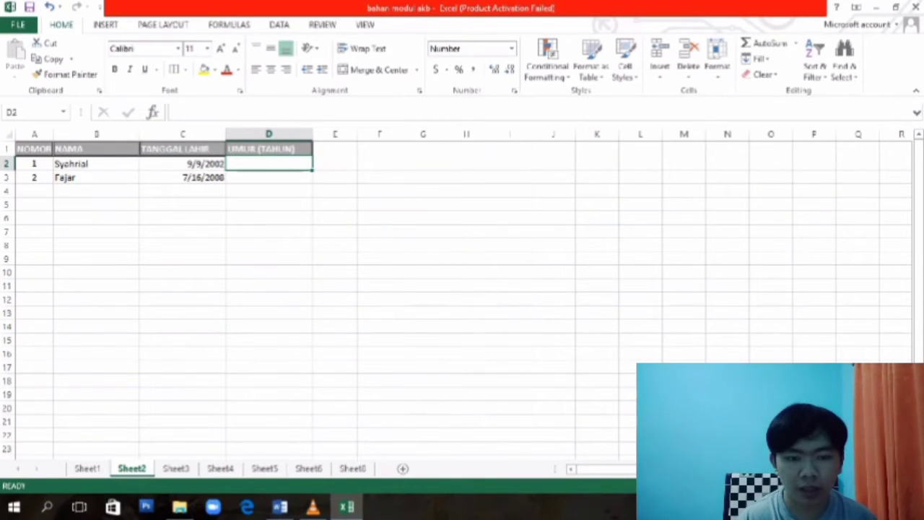
text(=)
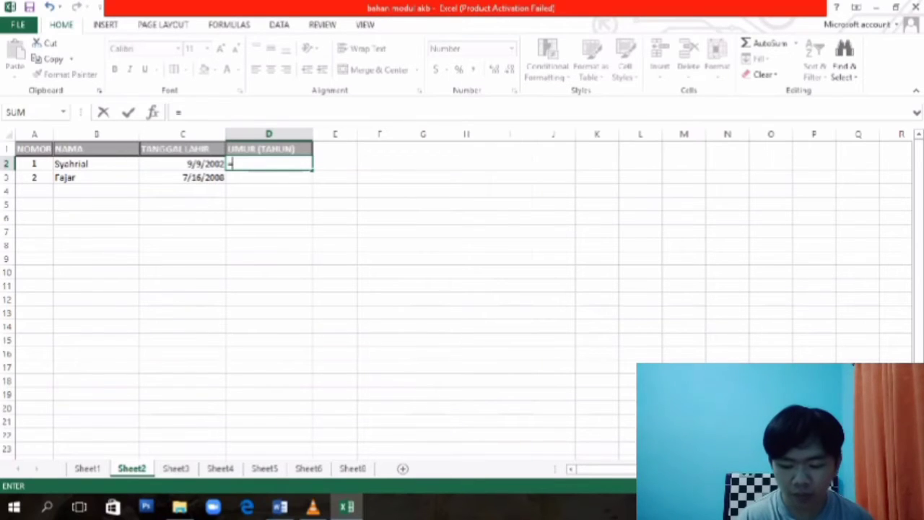
text((TODA)
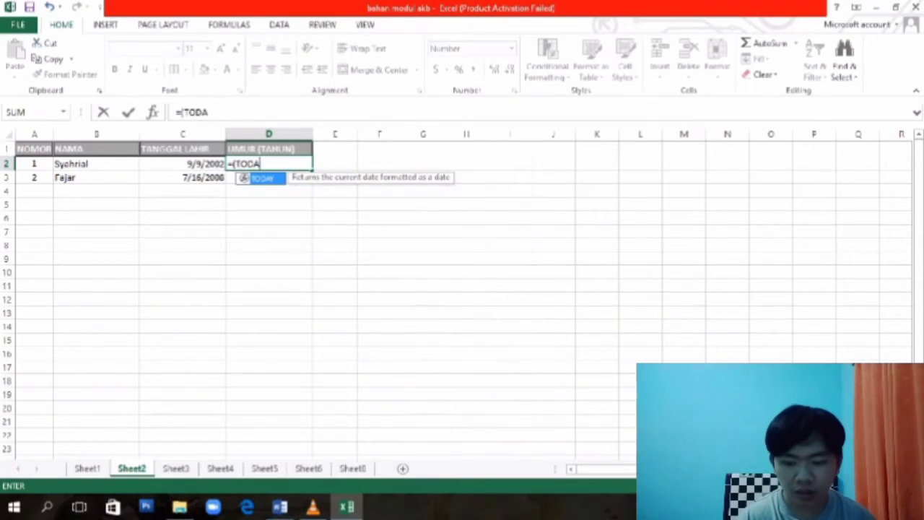
text(Y()
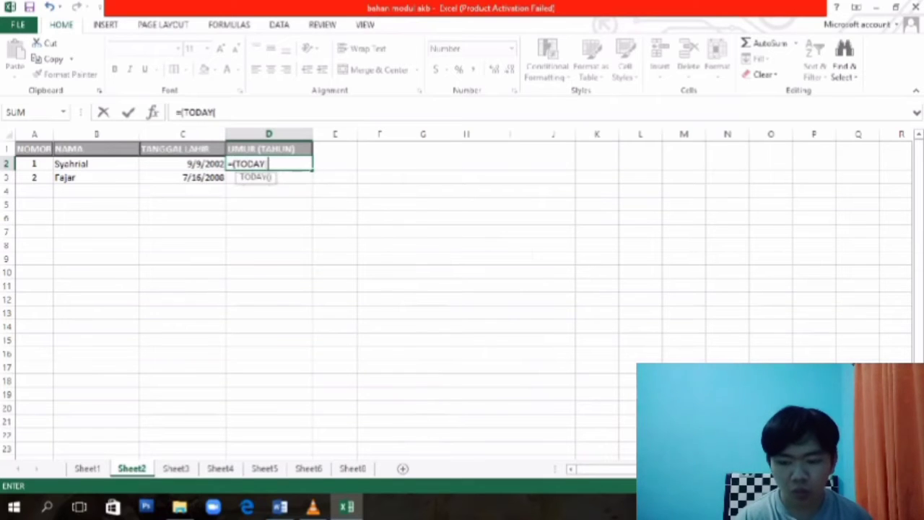
text()-)
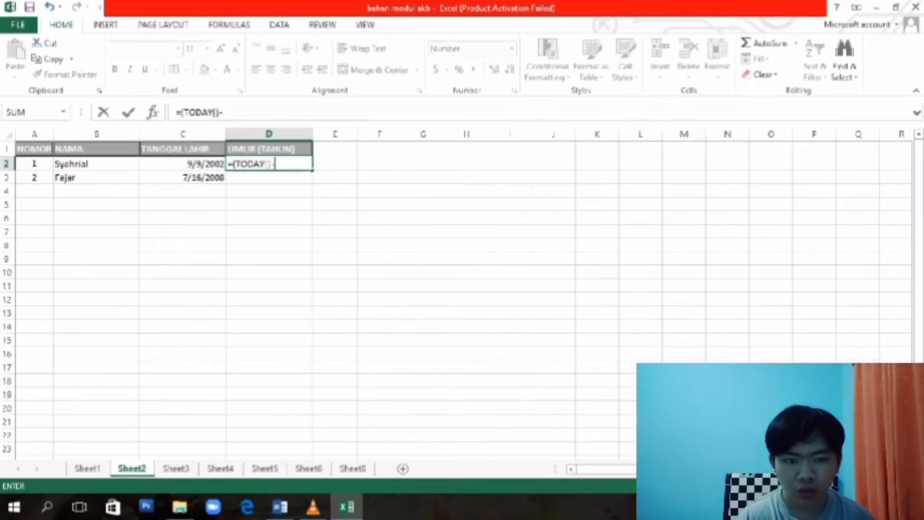
click(183, 164)
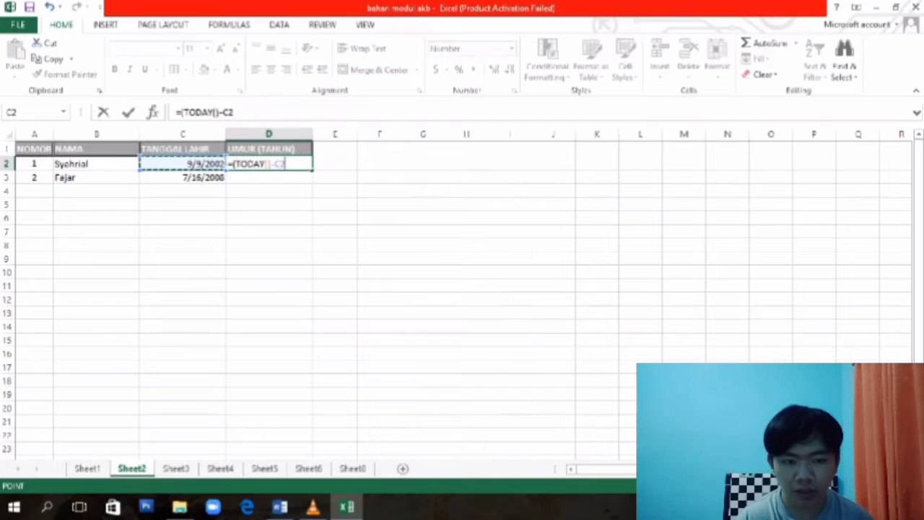
text())
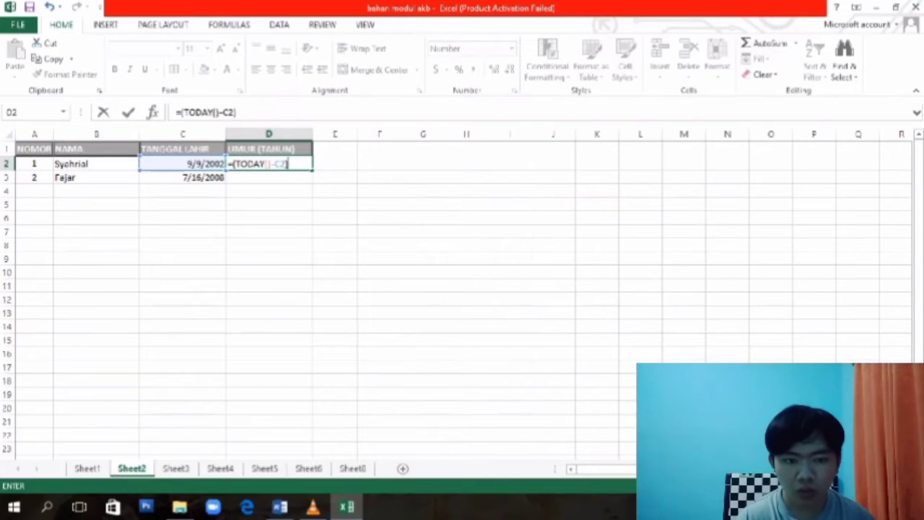
text(/)
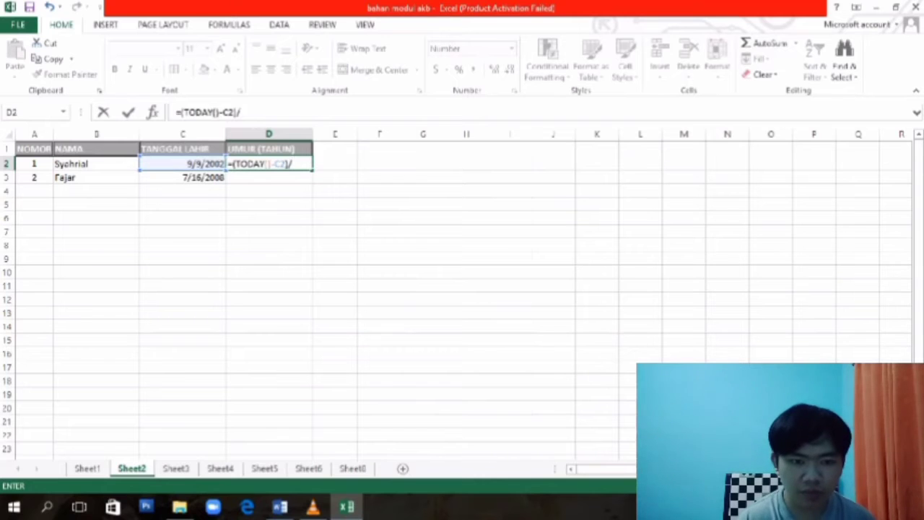
text(35)
key(BackSpace)
text(65)
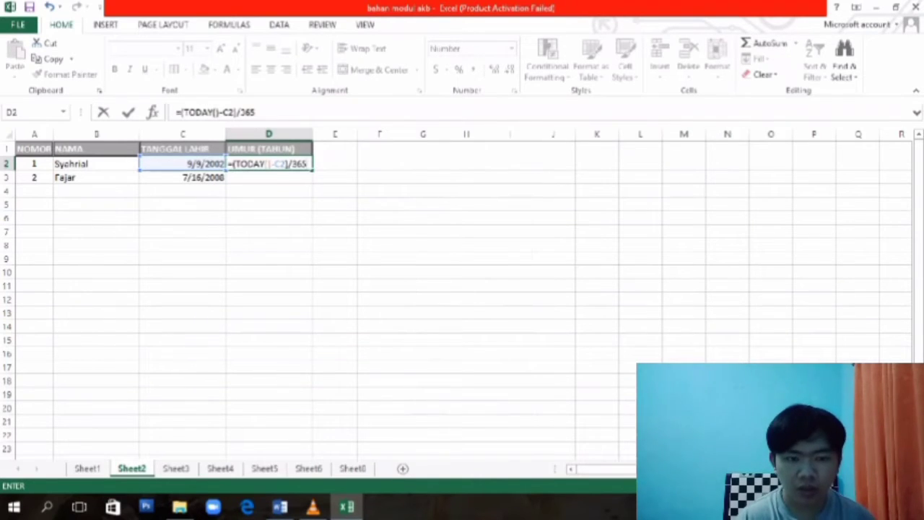
key(Return)
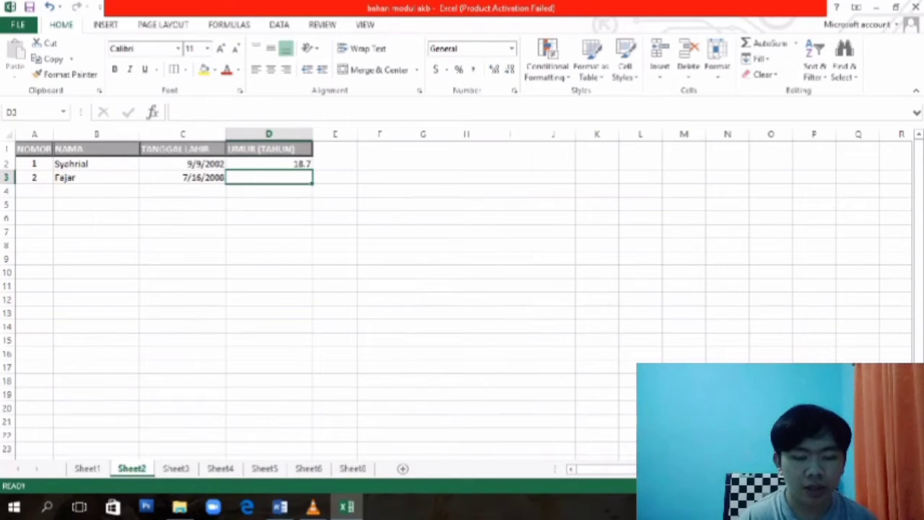
Fill the age formula from D2 down to D3 and check the copied formula.
click(268, 164)
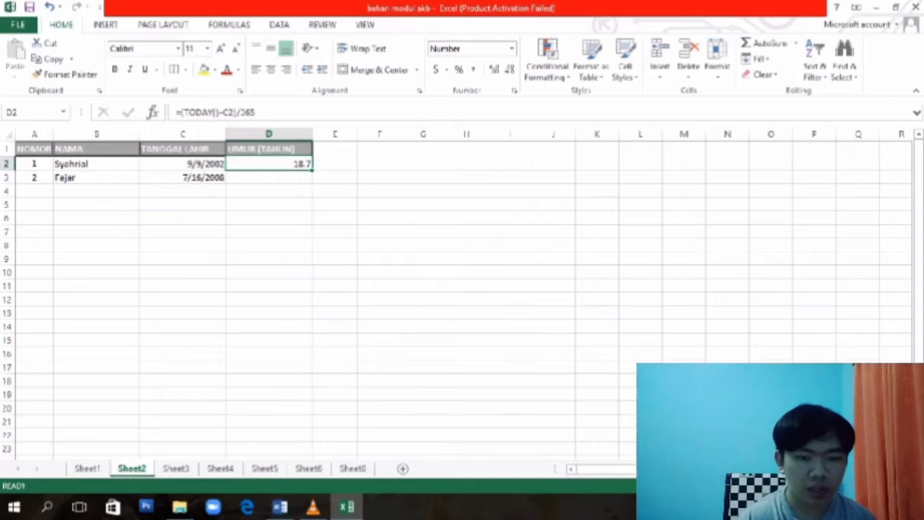
drag(312, 171, 303, 181)
click(335, 178)
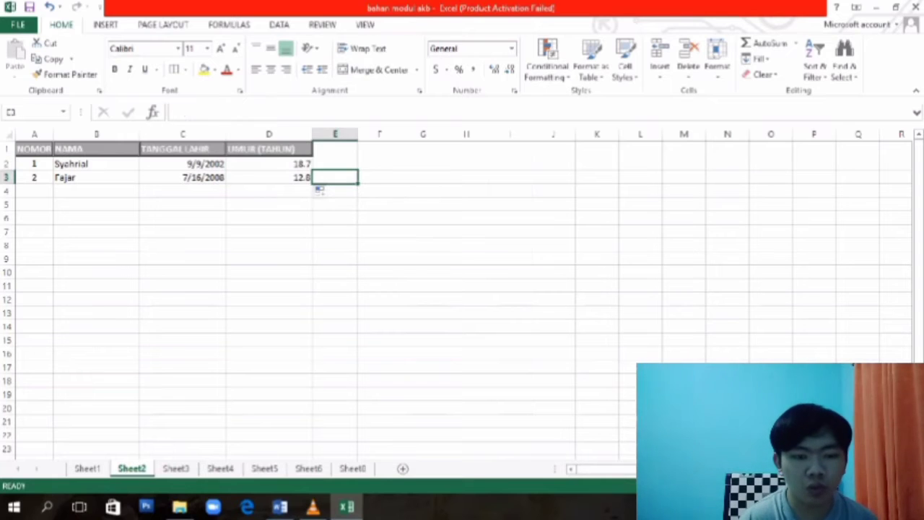
click(269, 177)
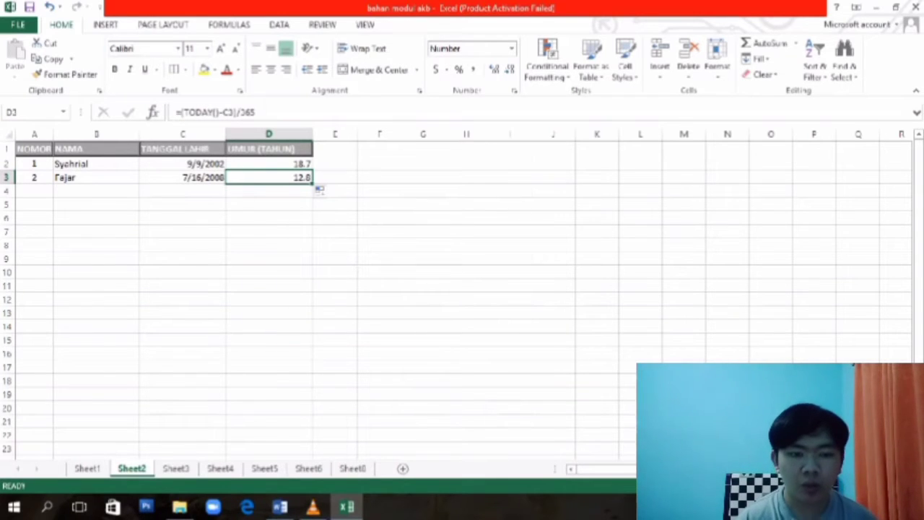
Bring up Sheet4, and switch to the Word module to read the section "Menghitung Masa Kerja dengan Fungsi DATEDIF".
click(280, 507)
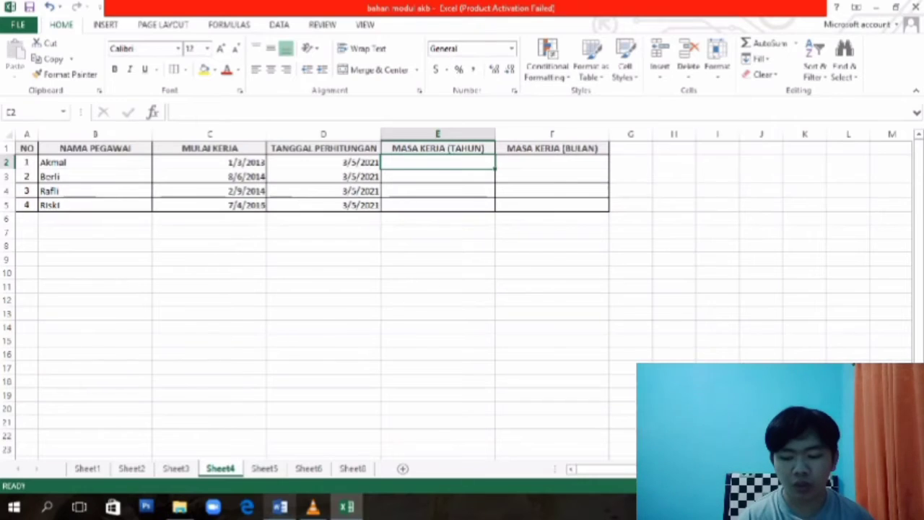
click(281, 507)
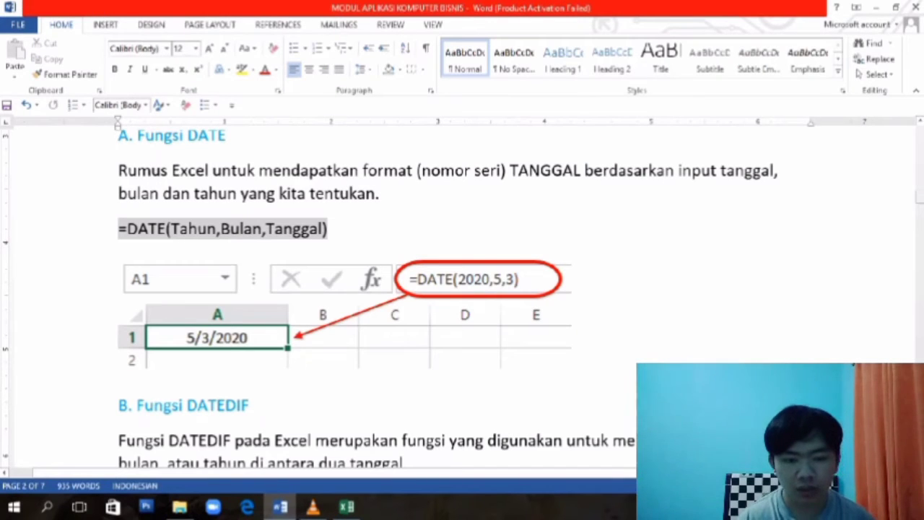
scroll(462, 303, down, 15)
scroll(462, 304, down, 1)
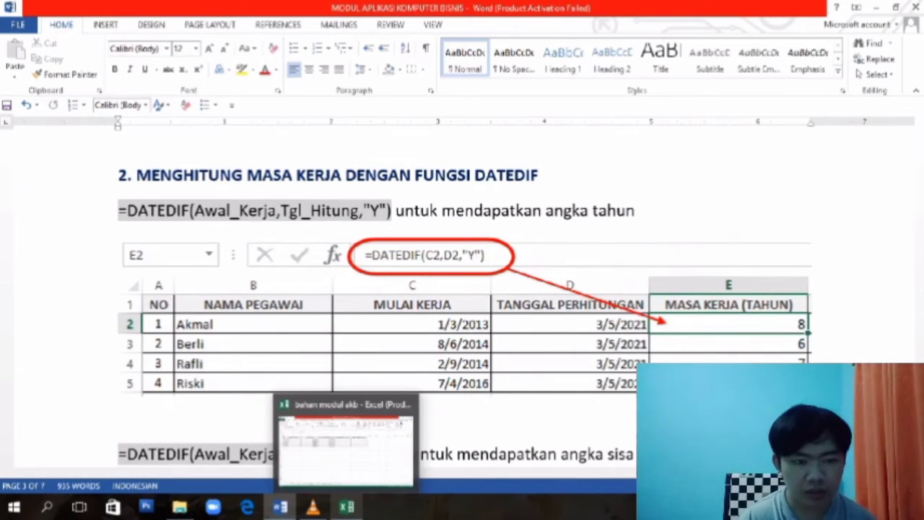
Switch back to Excel and enter the formula =DATEDIF(C2,D2,"Y") in cell E2 of Sheet4, under "MASA KERJA (TAHUN)".
click(347, 507)
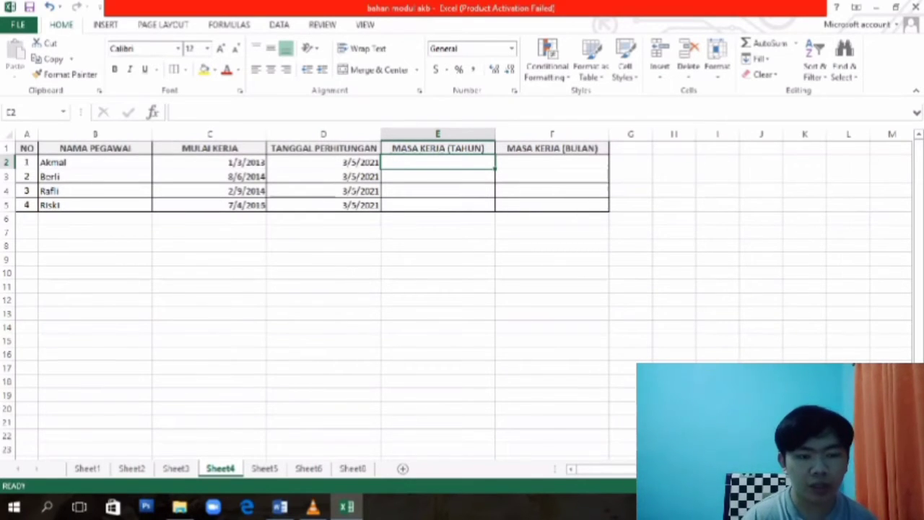
text(=)
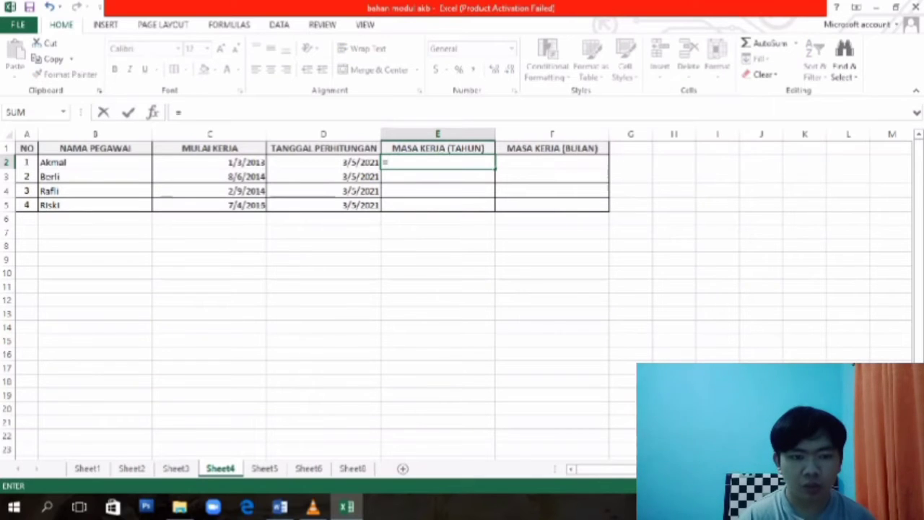
text(DATEDIF)
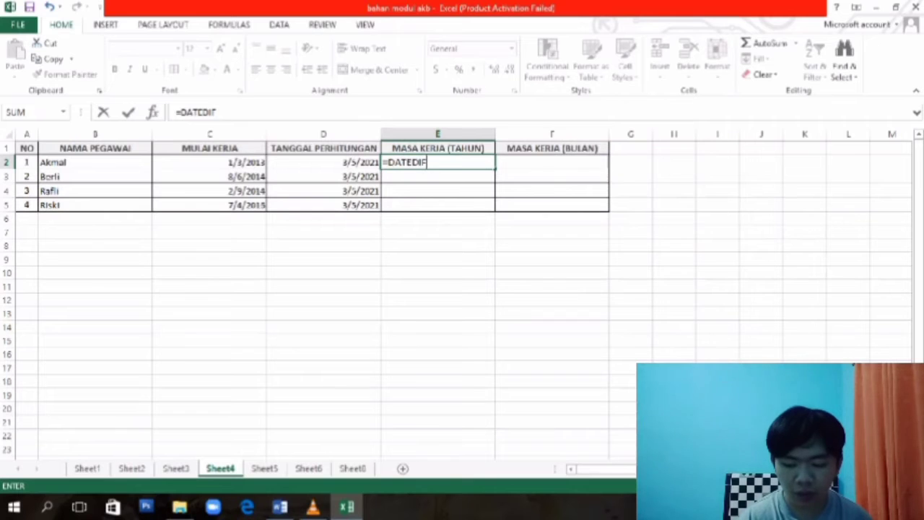
text(()
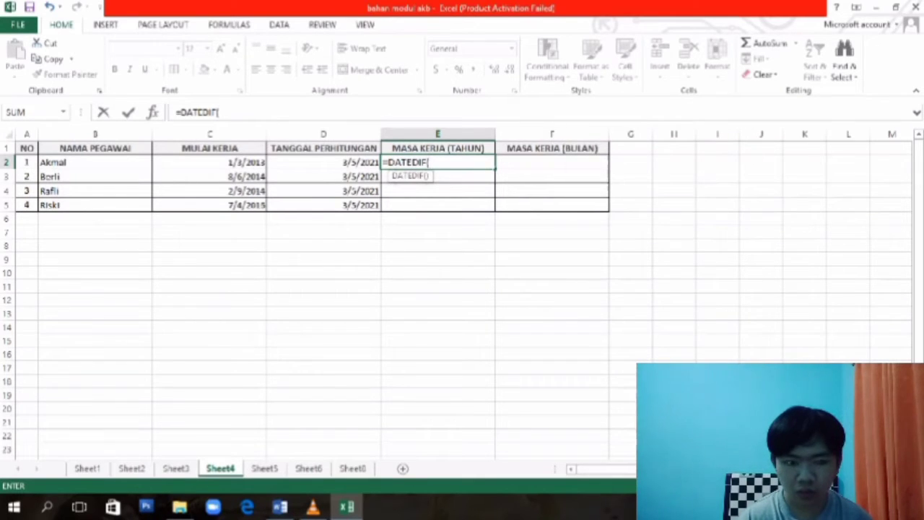
click(191, 162)
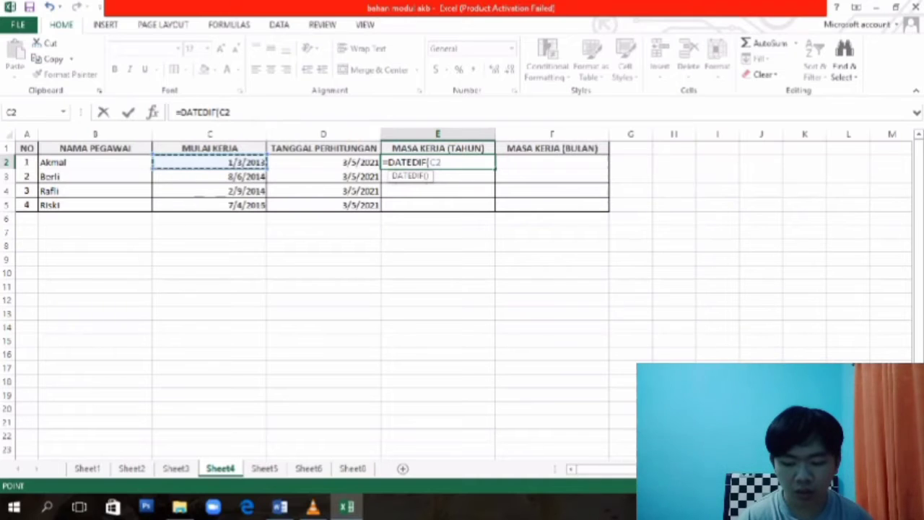
text(,)
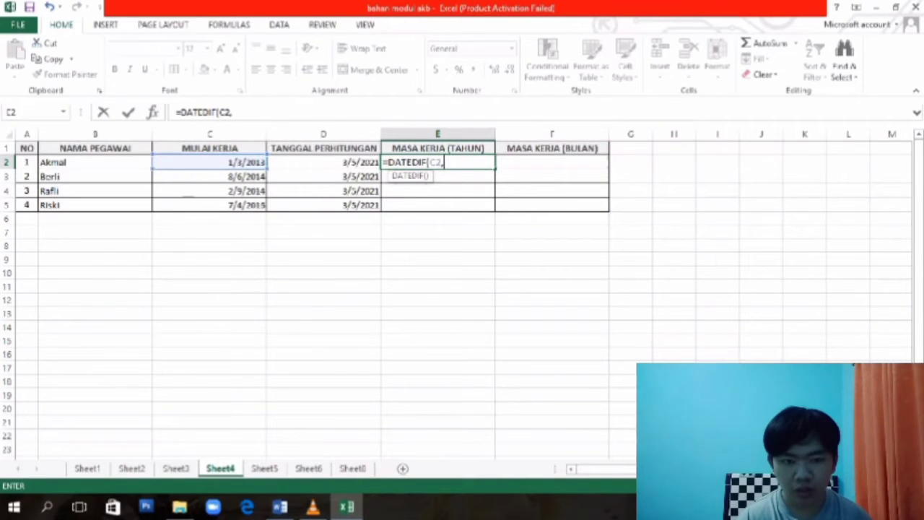
click(346, 163)
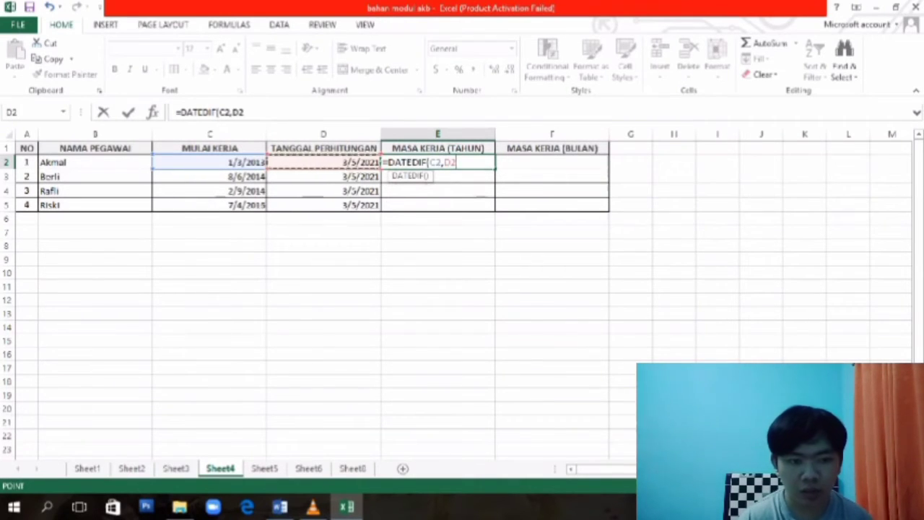
text(,)
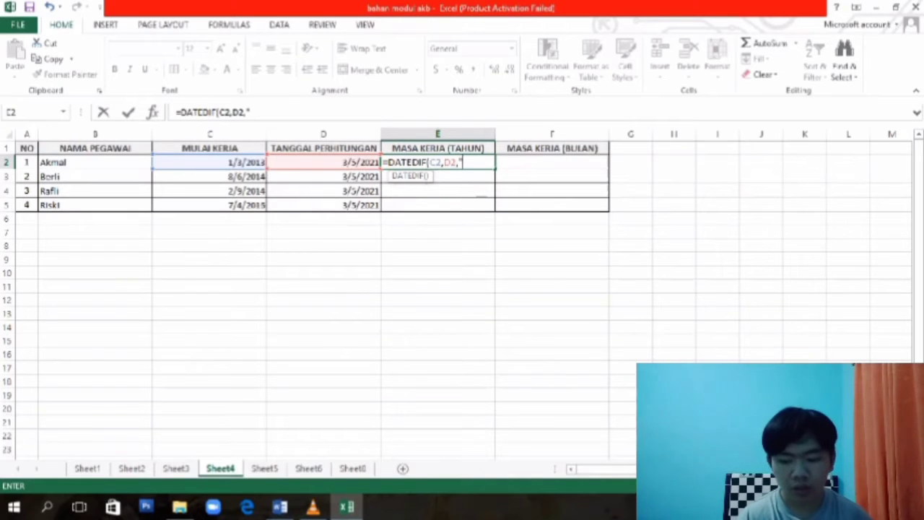
text("Y")
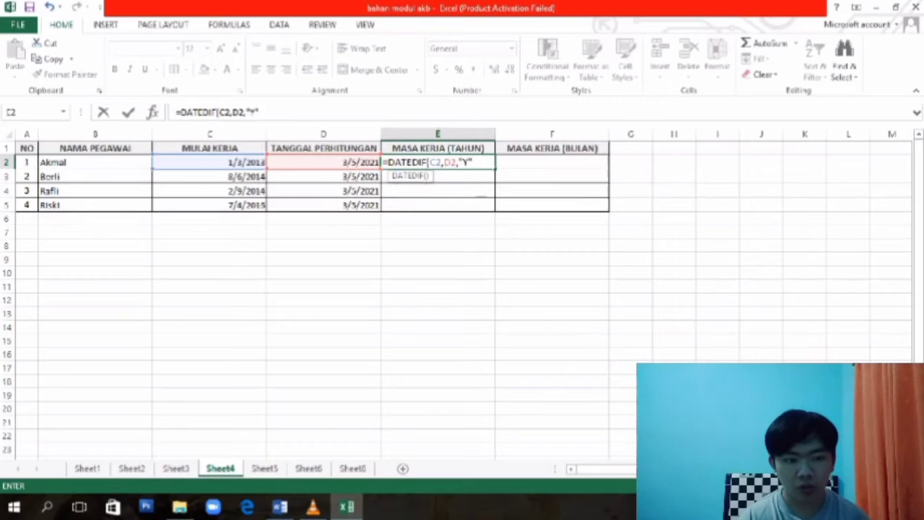
text())
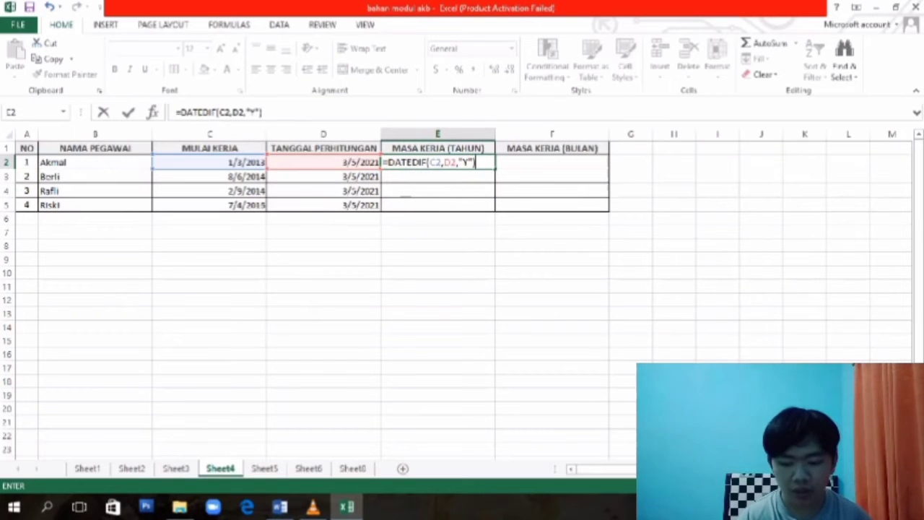
key(Return)
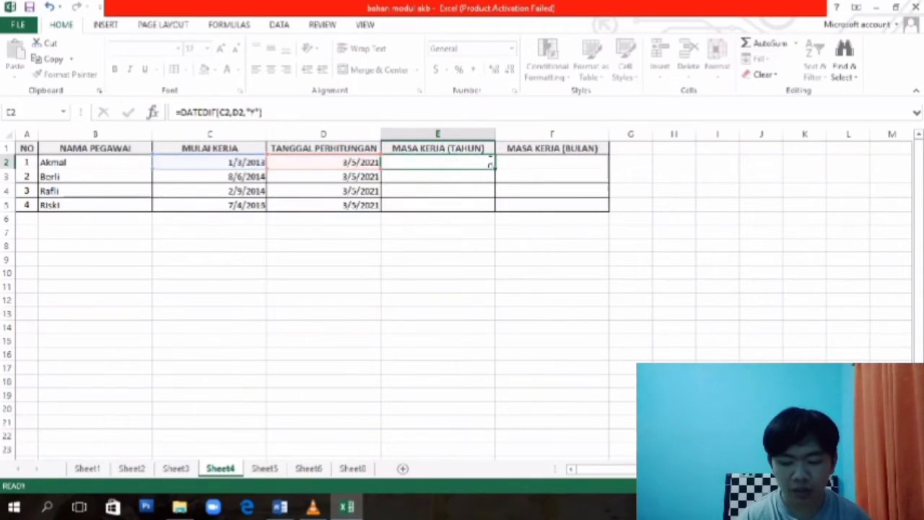
click(438, 162)
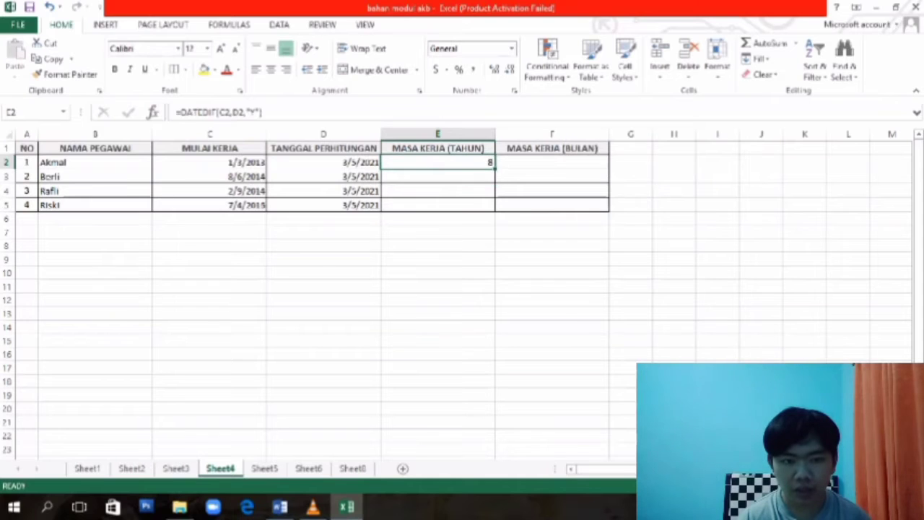
Fill the years-of-service formula from E2 down to E5.
drag(495, 169, 494, 207)
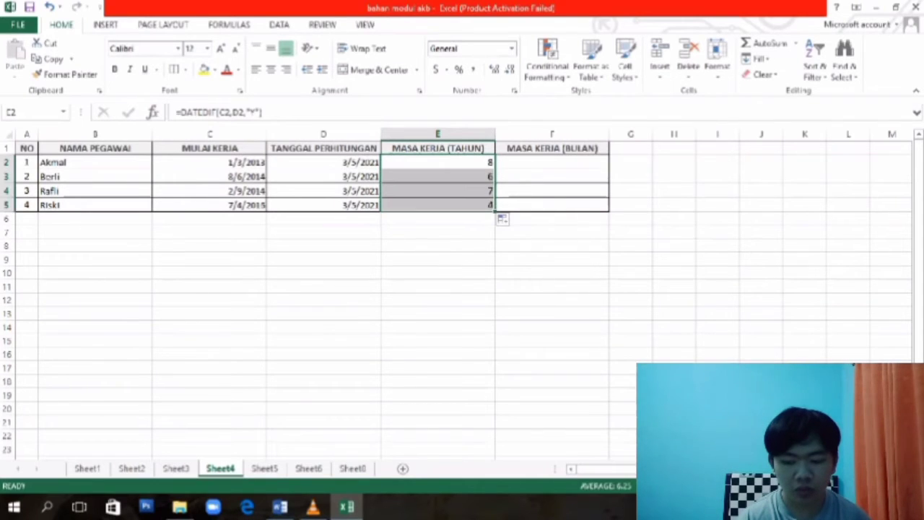
Enter the formula =DATEDIF(C2,D2,"YM") in cell F2, under "MASA KERJA (BULAN)", and fill it down to F5.
click(552, 163)
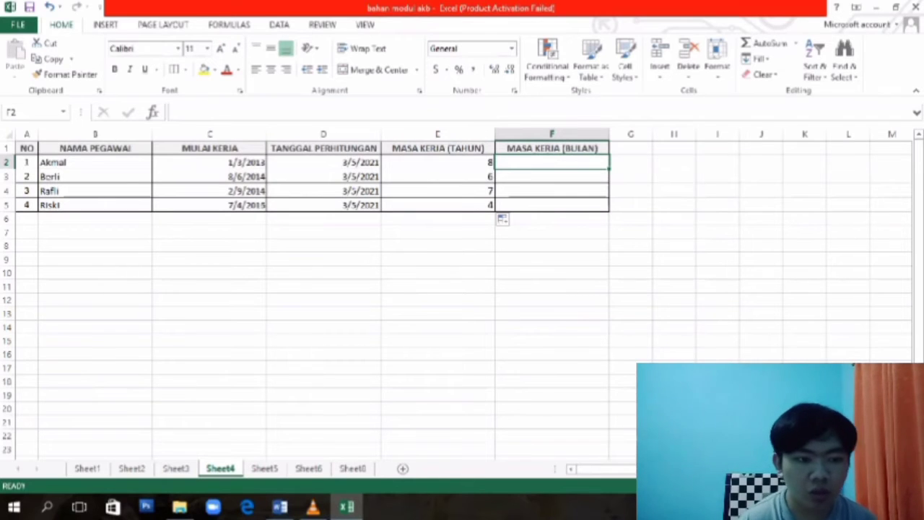
text(=)
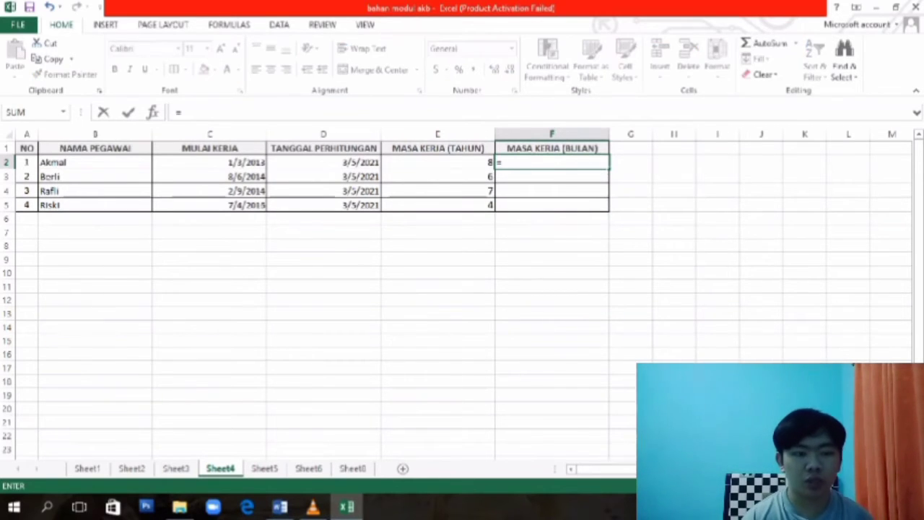
text(DATEDIF)
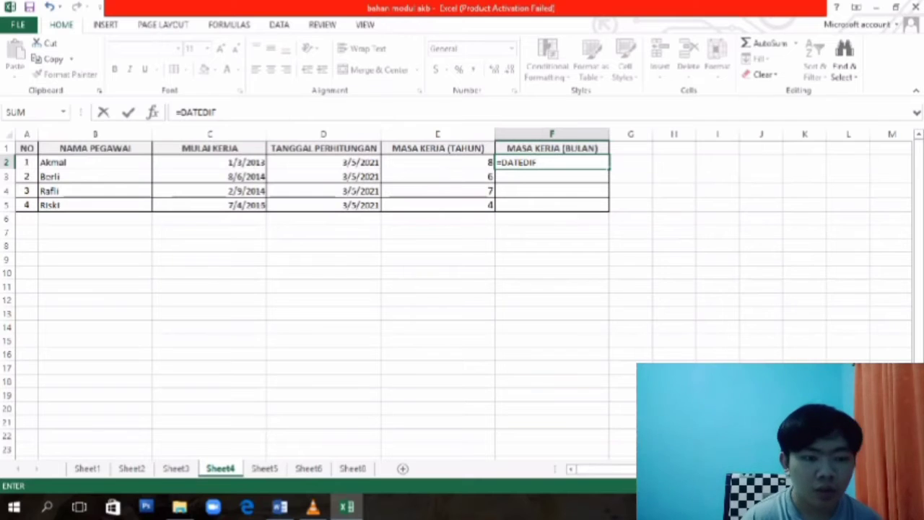
text(()
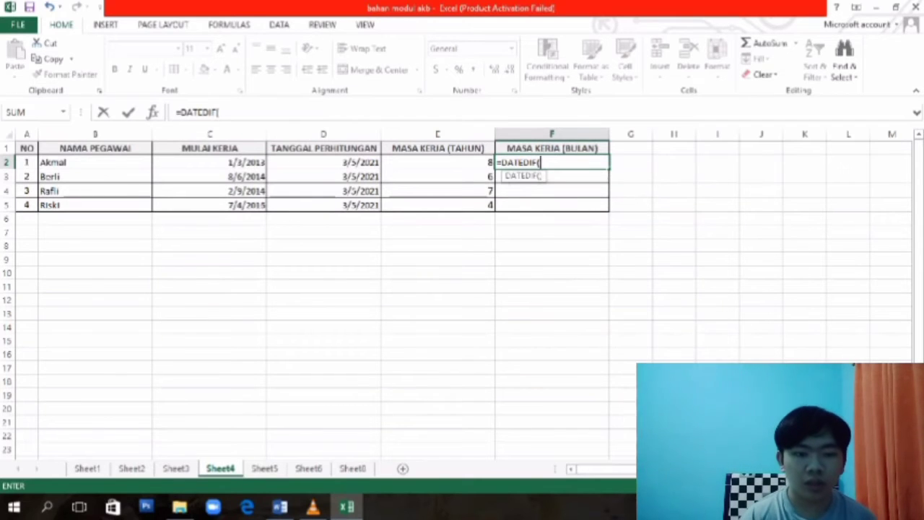
click(210, 162)
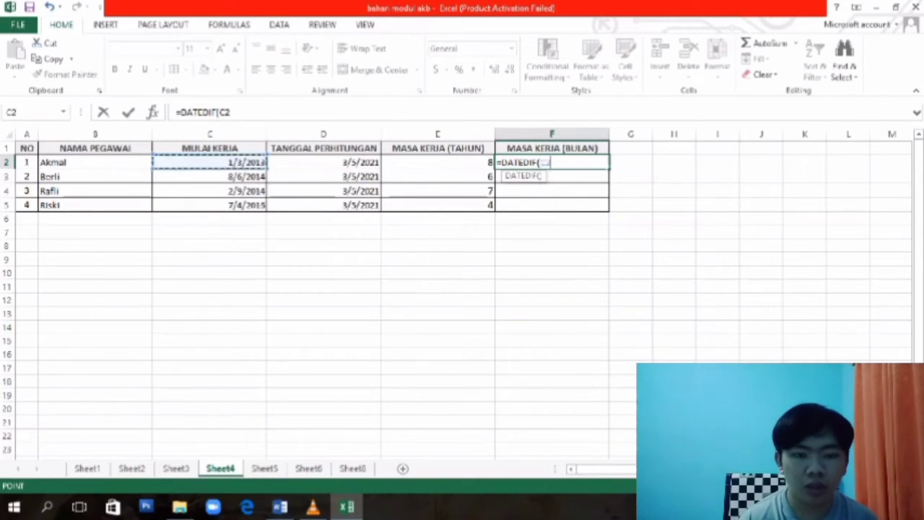
text(,)
click(323, 163)
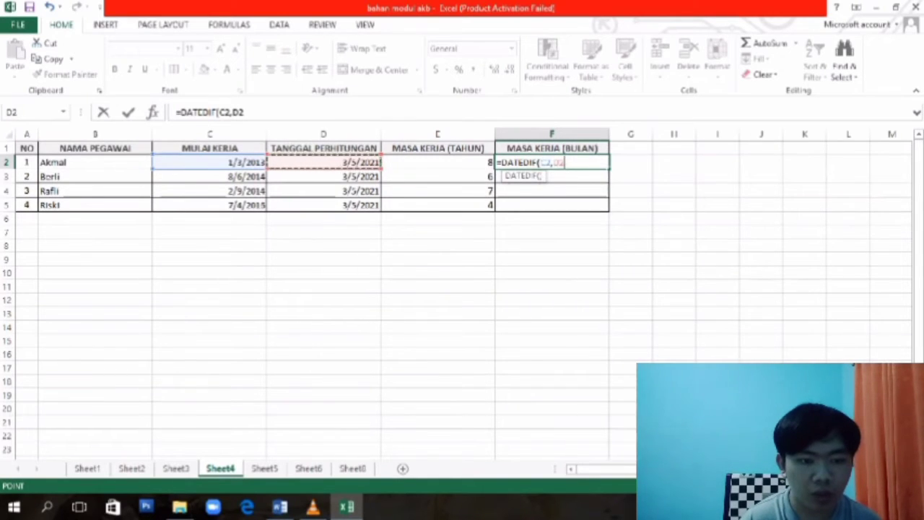
text(,)
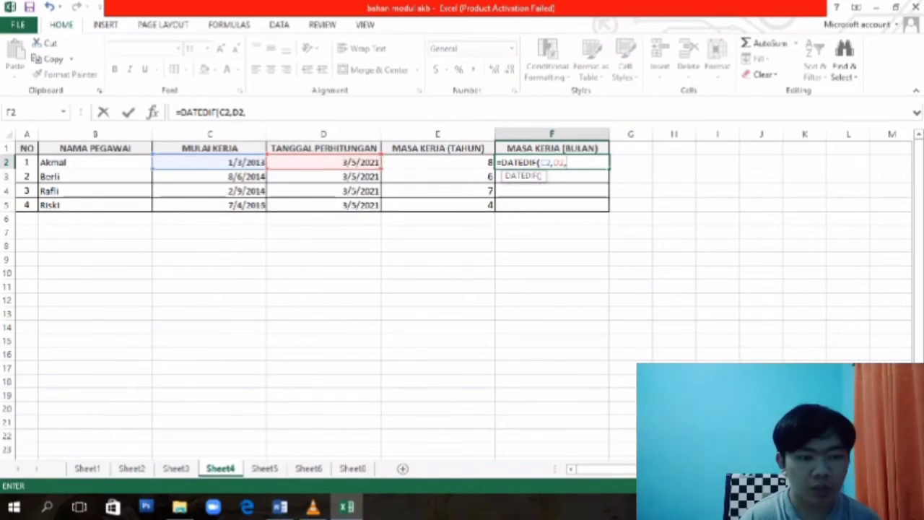
text("YM)
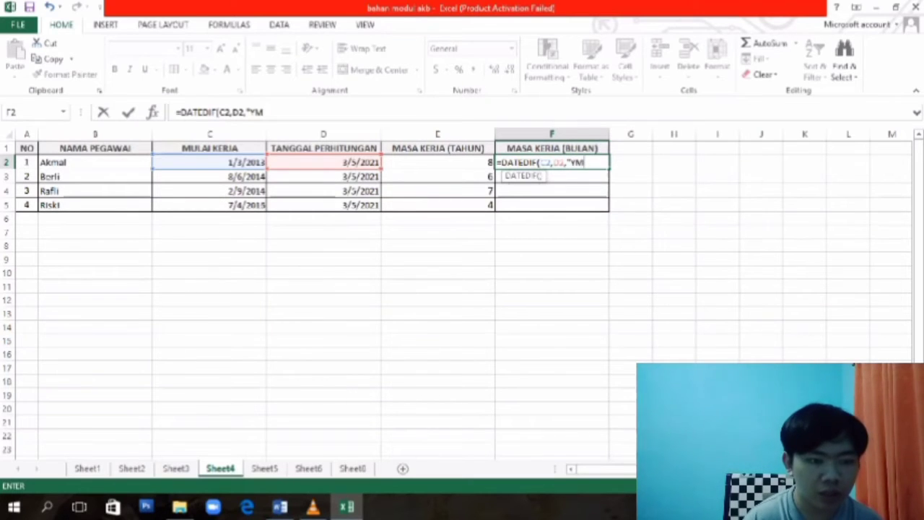
text(")
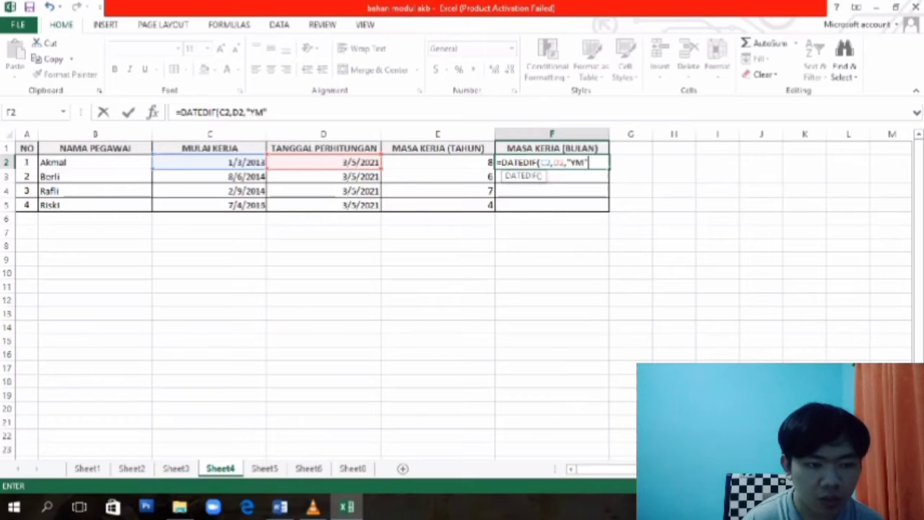
text())
key(Return)
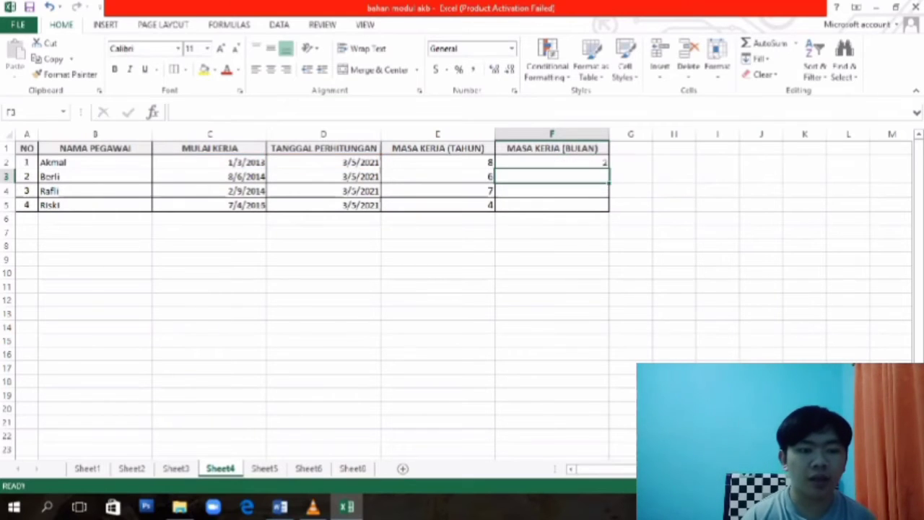
click(551, 162)
drag(608, 169, 609, 210)
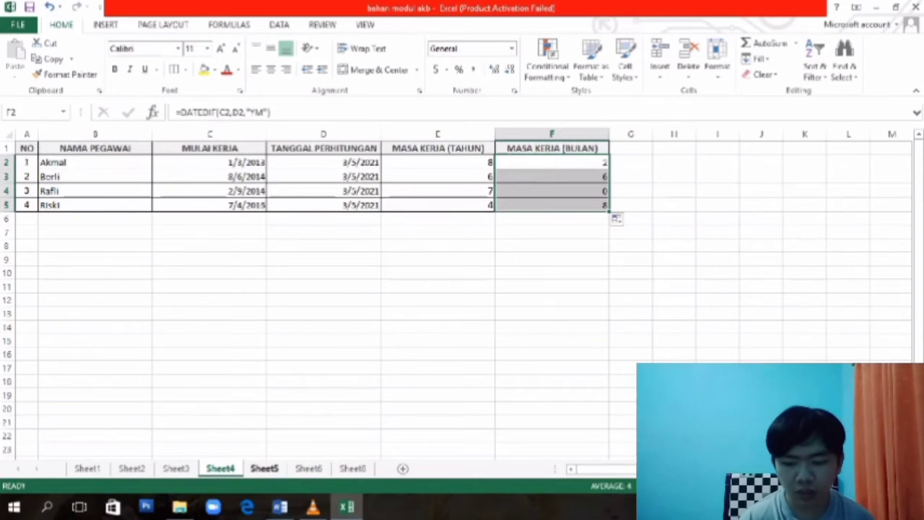
Bring up Sheet5, and switch to the Word module to read the sections "A. Fungsi DAY", "B. Fungsi MONTH" and the one following them.
click(264, 469)
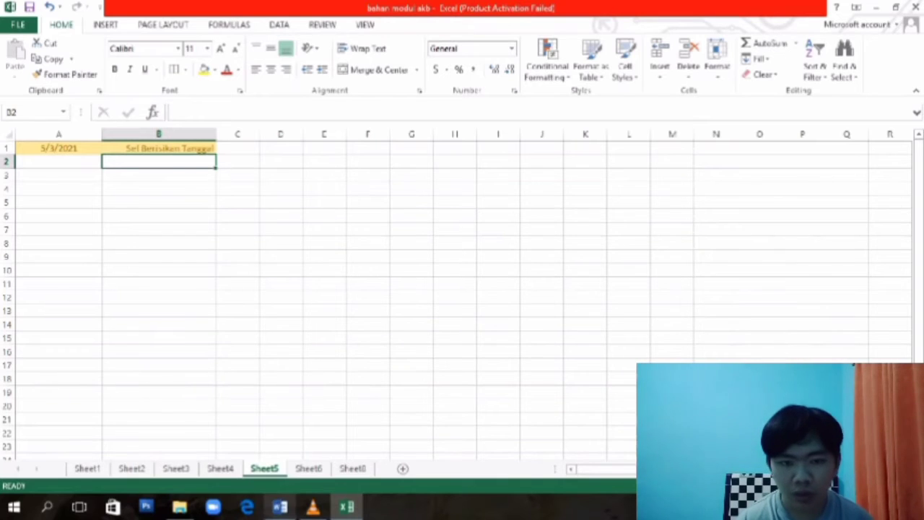
click(279, 506)
drag(920, 230, 920, 245)
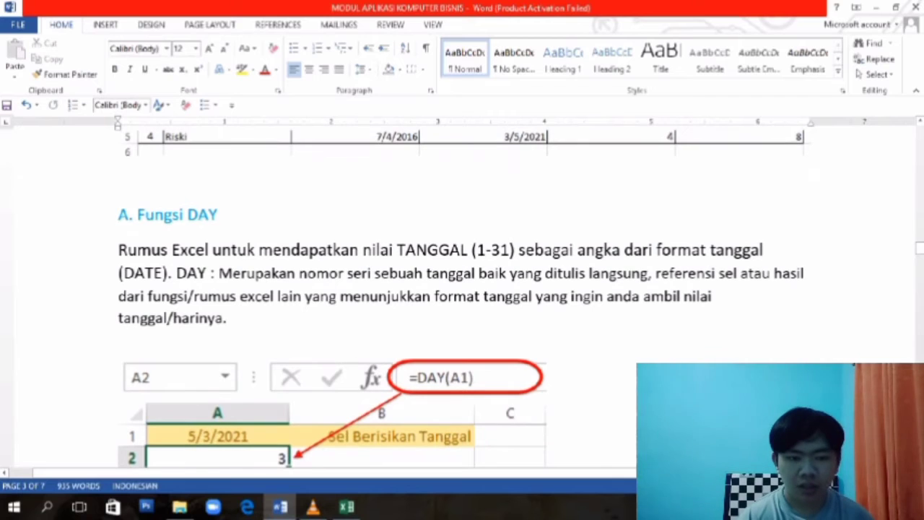
drag(229, 214, 119, 215)
drag(920, 248, 920, 276)
drag(248, 199, 119, 199)
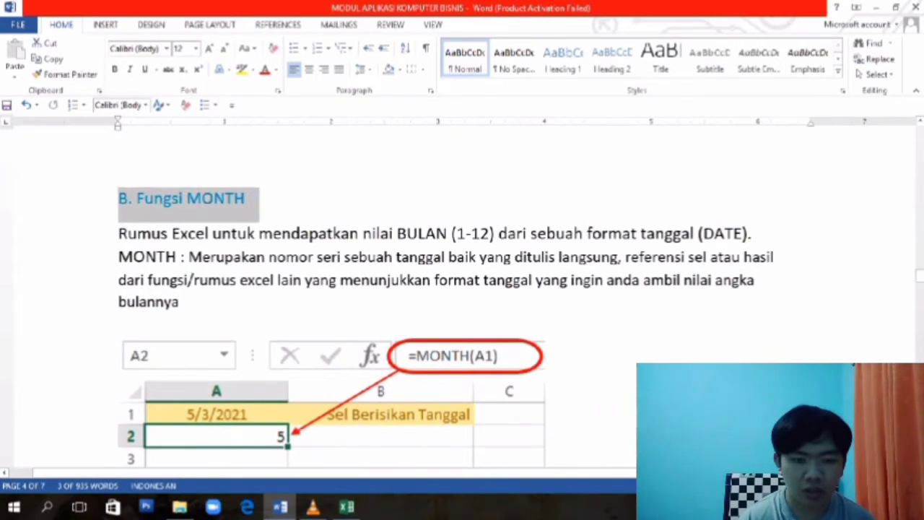
mouse_move(920, 276)
mouse_down()
mouse_move(920, 304)
mouse_move(920, 287)
mouse_up()
drag(225, 247, 119, 247)
Switch back to Excel, enter the formula =DAY(A1) in cell A2 of Sheet5, and check the entered formula.
click(347, 507)
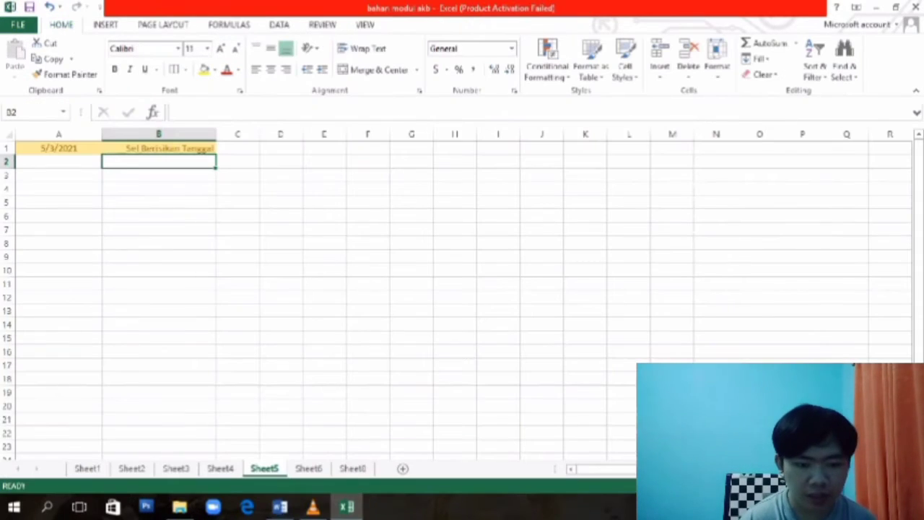
click(59, 148)
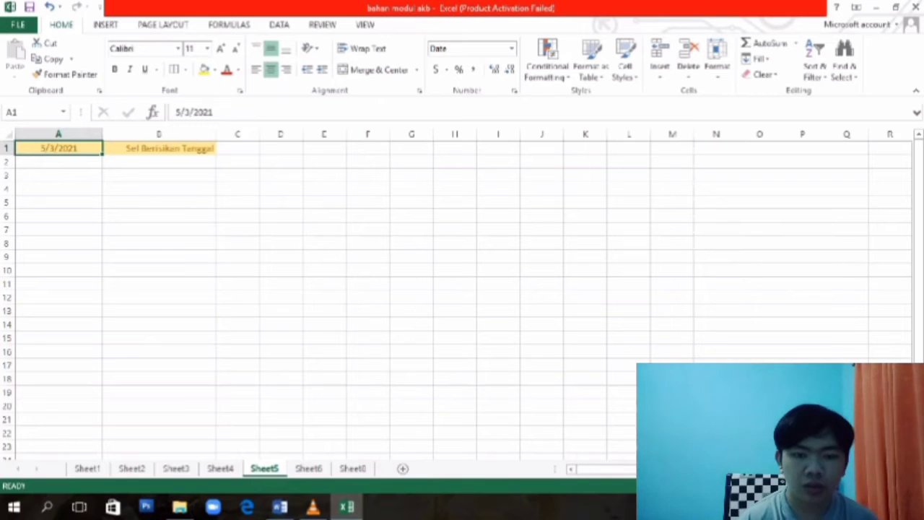
click(59, 162)
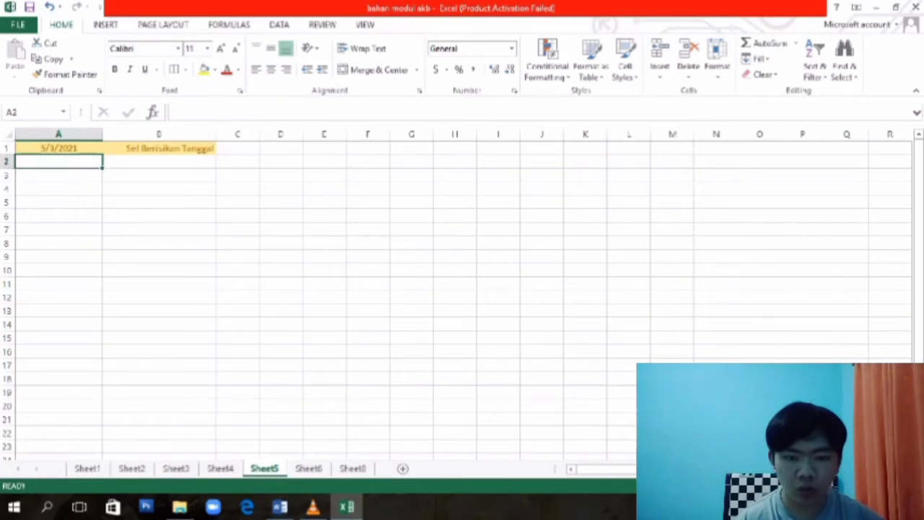
text(=)
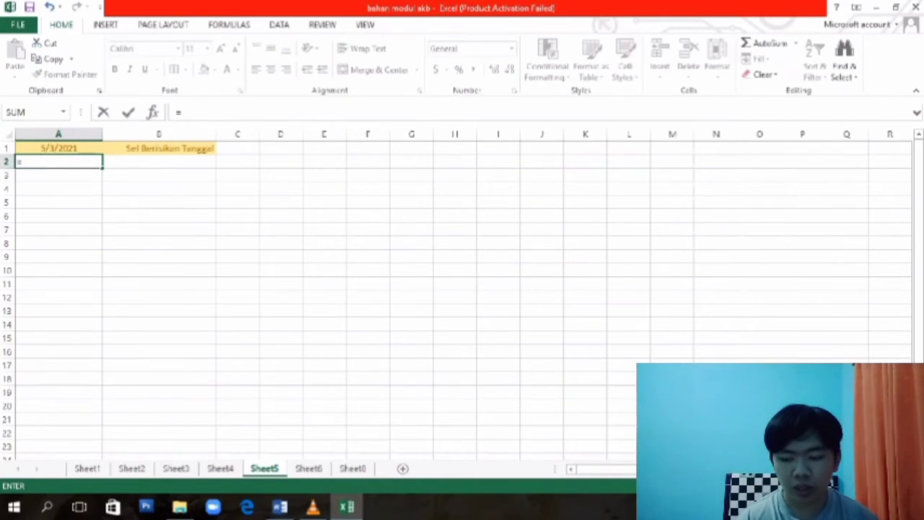
text(DAY()
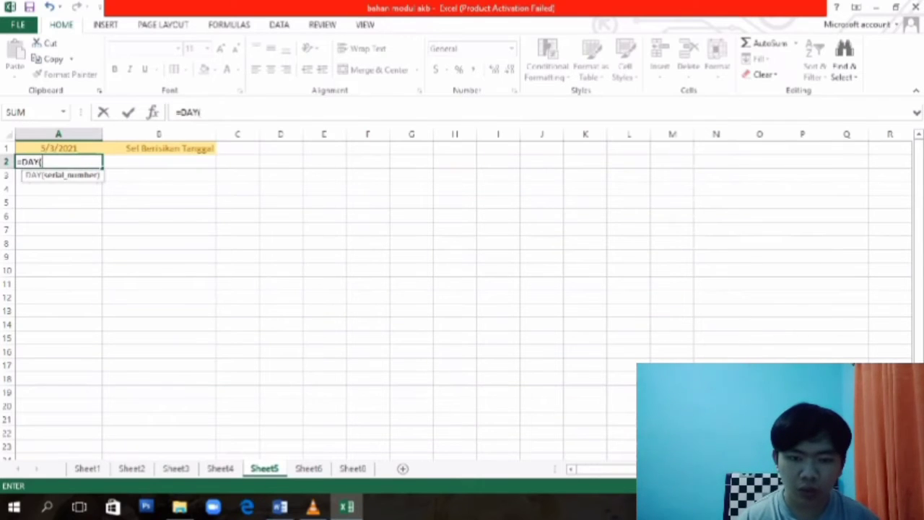
click(59, 149)
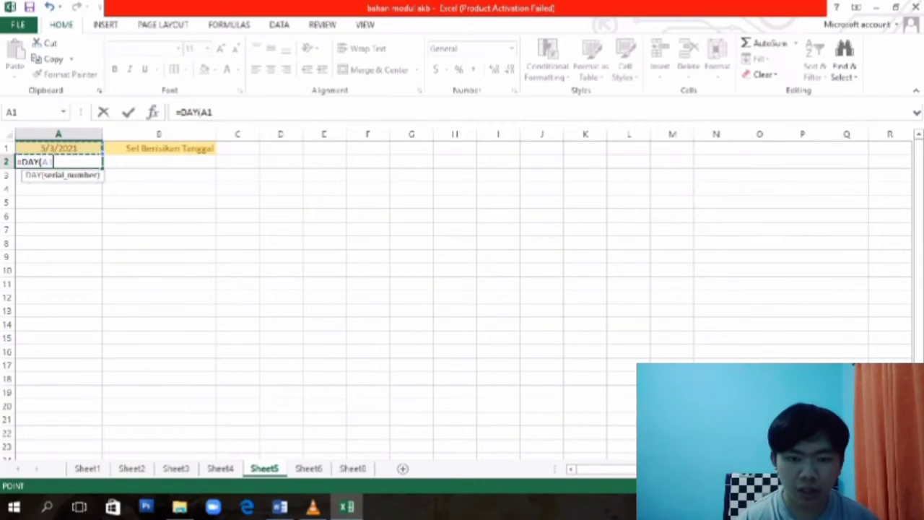
text())
key(Return)
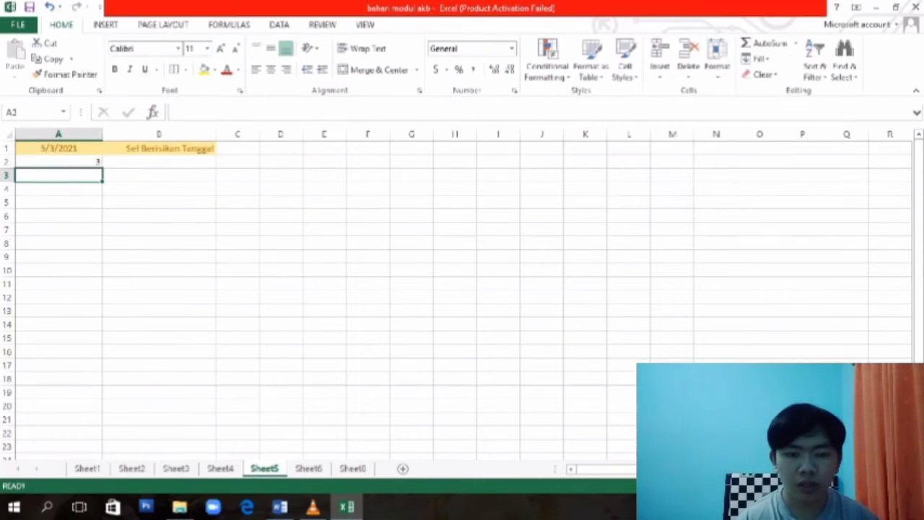
click(59, 162)
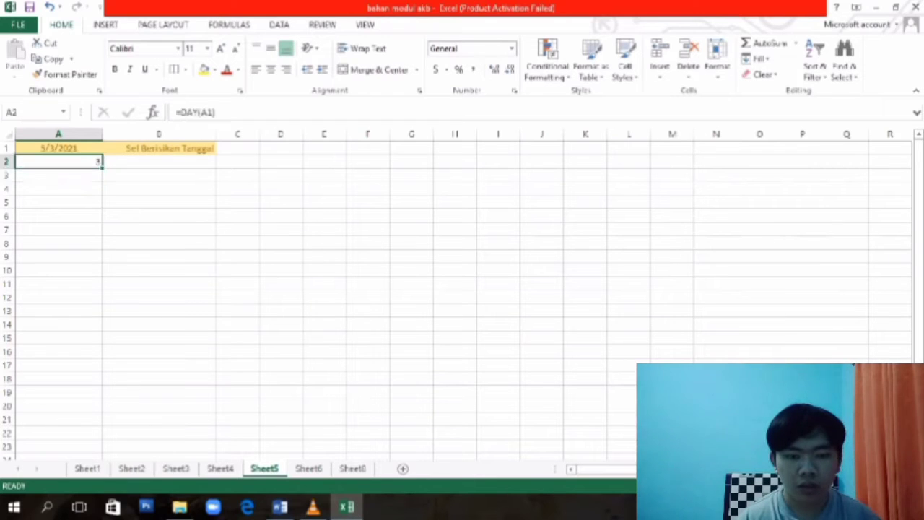
Label cell B2 as DAY and centre the contents of A2 and B2 horizontally.
click(159, 162)
text(DAY)
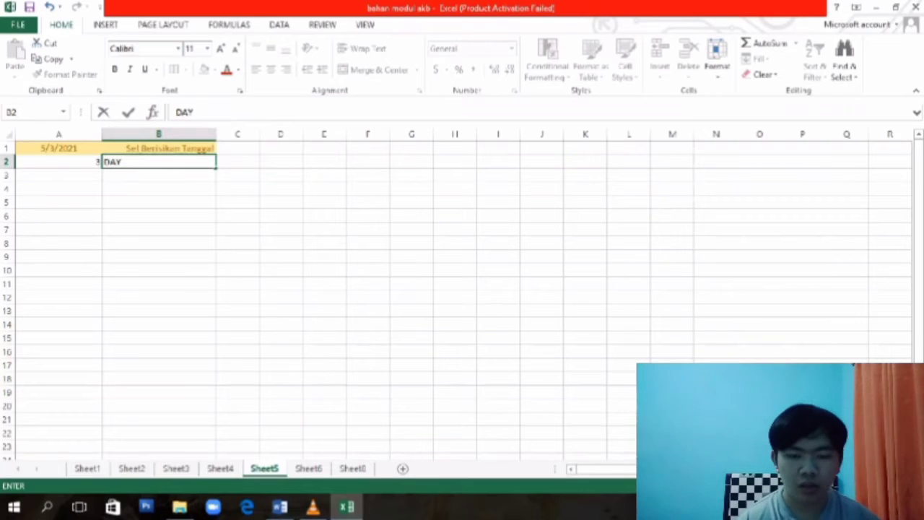
click(59, 162)
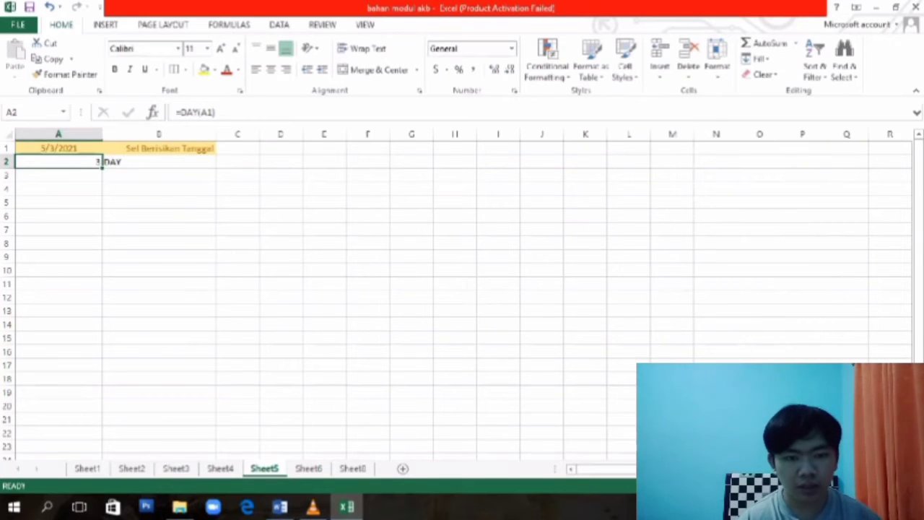
drag(159, 161, 59, 162)
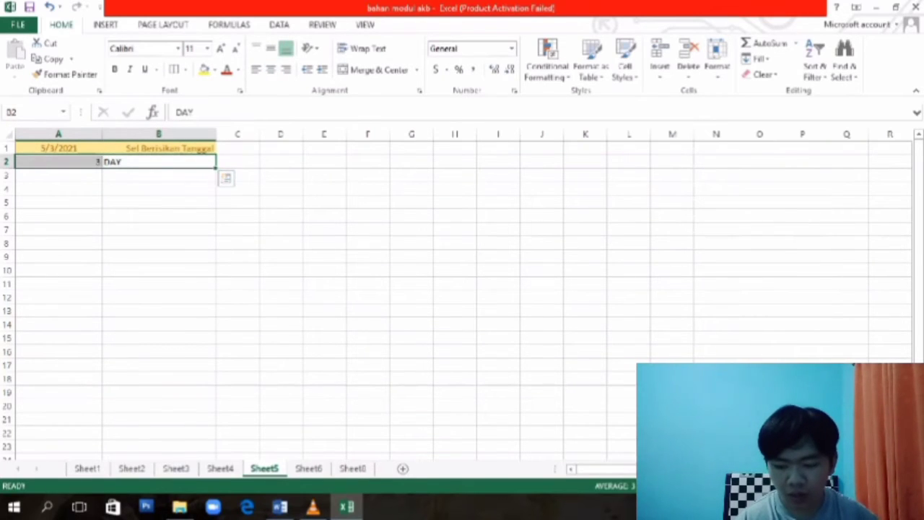
click(270, 69)
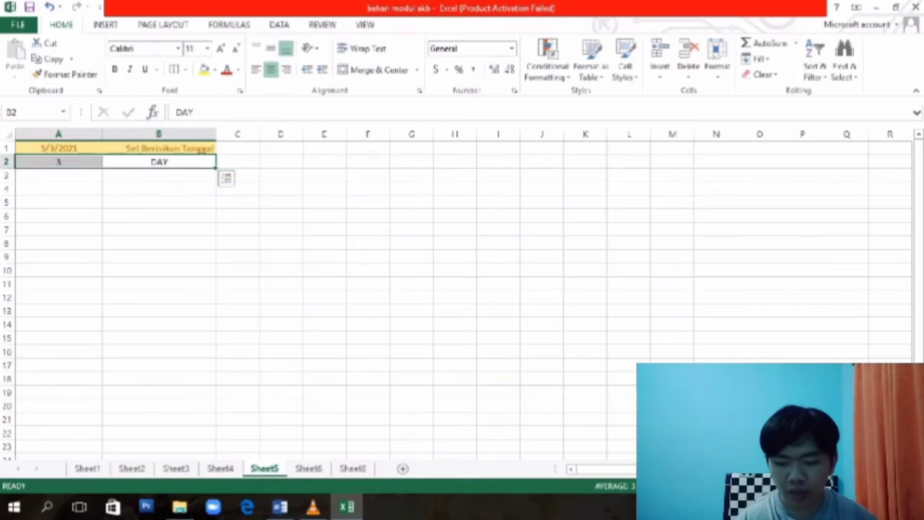
Apply the Bad cell style to the DAY label in B2.
click(159, 161)
click(625, 61)
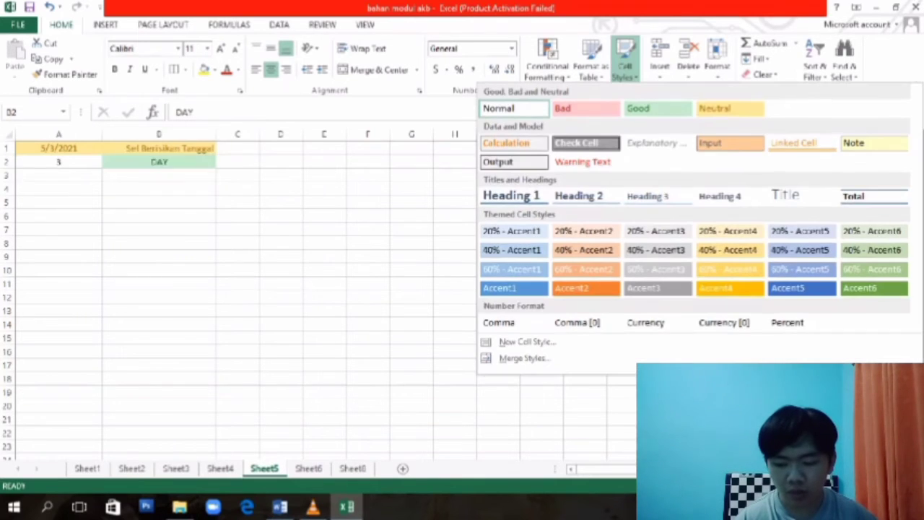
click(586, 108)
Enter the formula =MONTH(A1) in cell A3 to extract the month from the date.
click(59, 175)
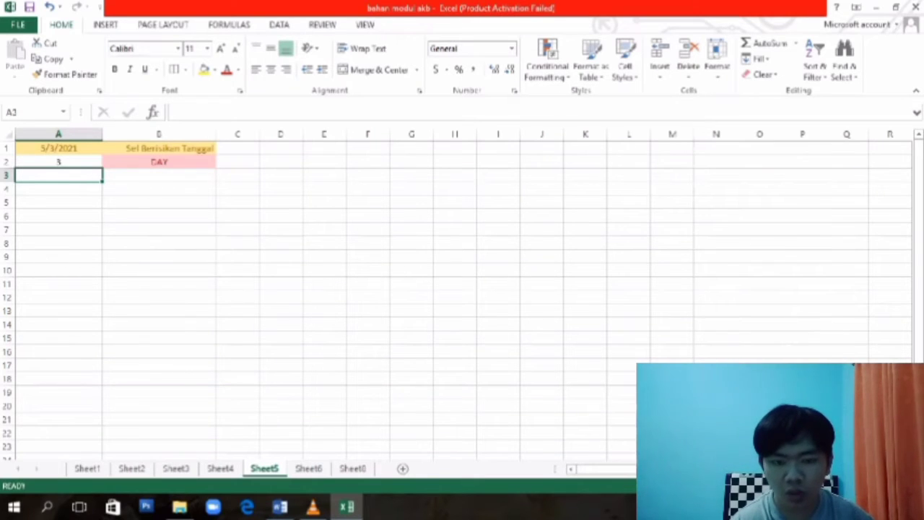
text(=MO)
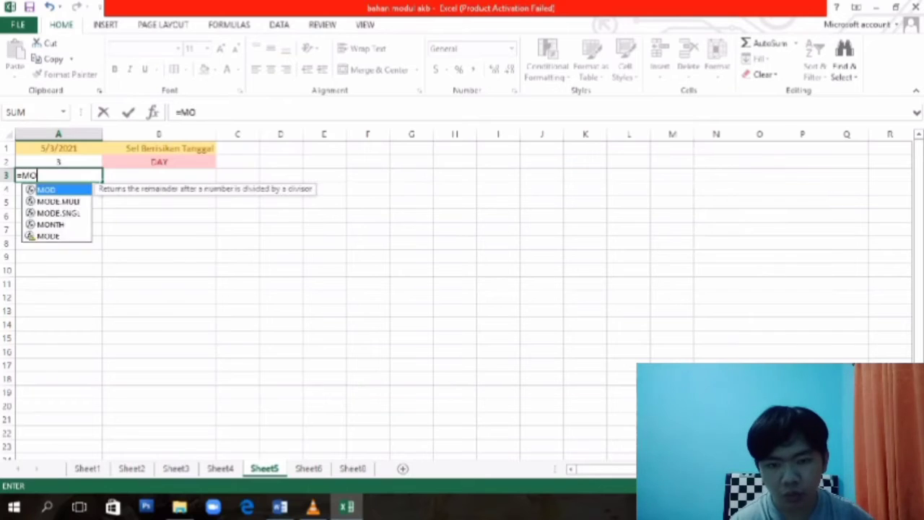
text(NTH()
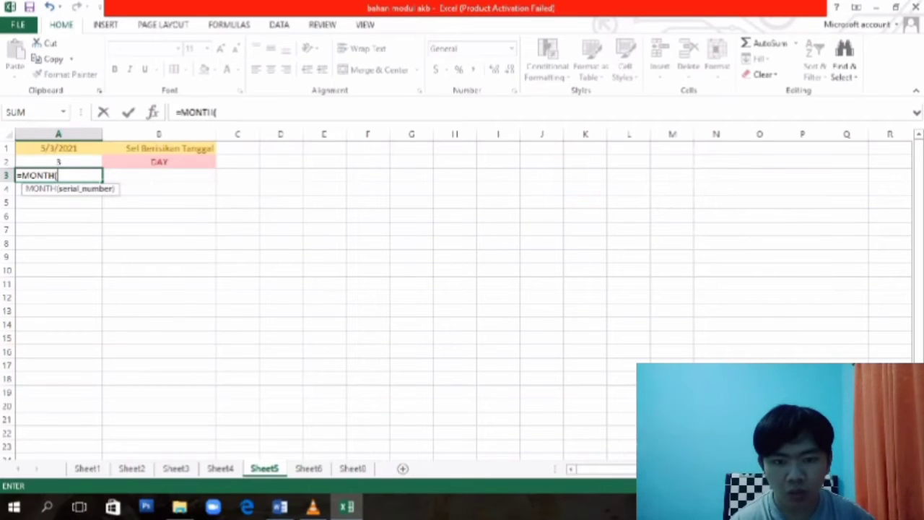
click(59, 148)
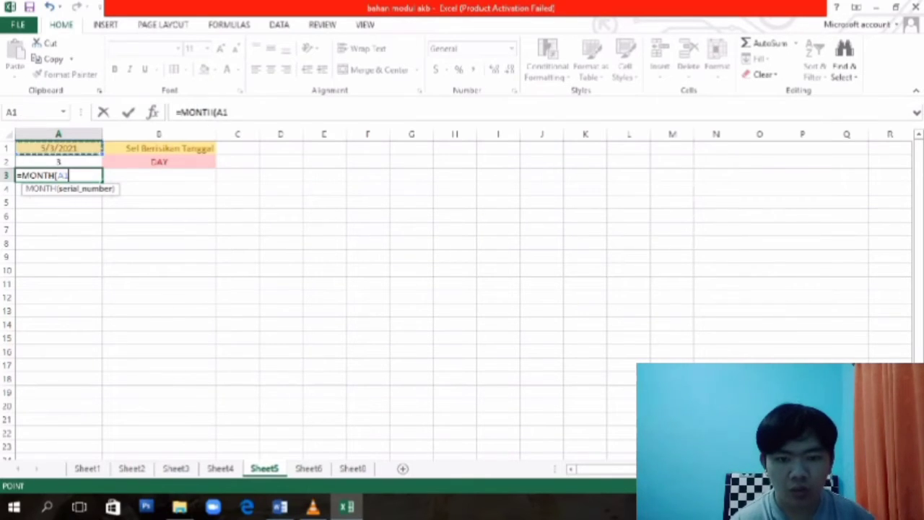
text())
key(Return)
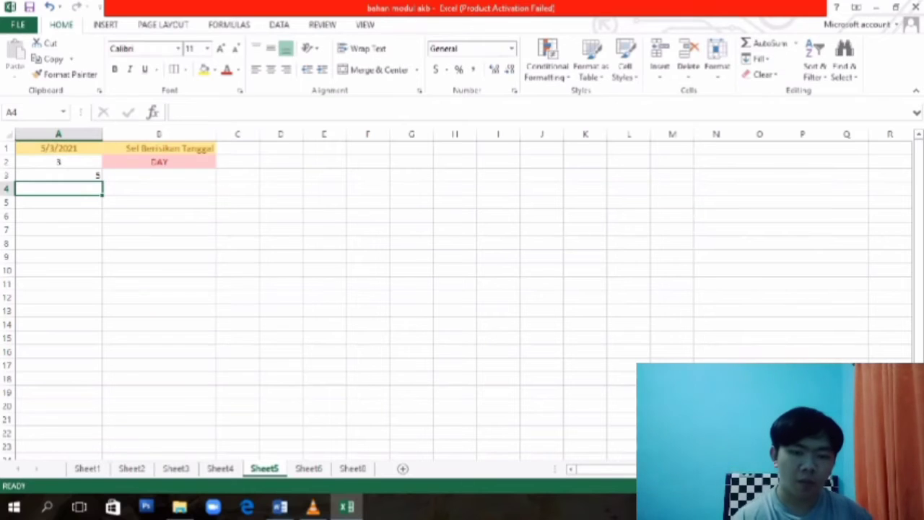
Label cell B3 as MONTH and centre the contents of A3 and B3 horizontally.
click(158, 176)
text(MONT)
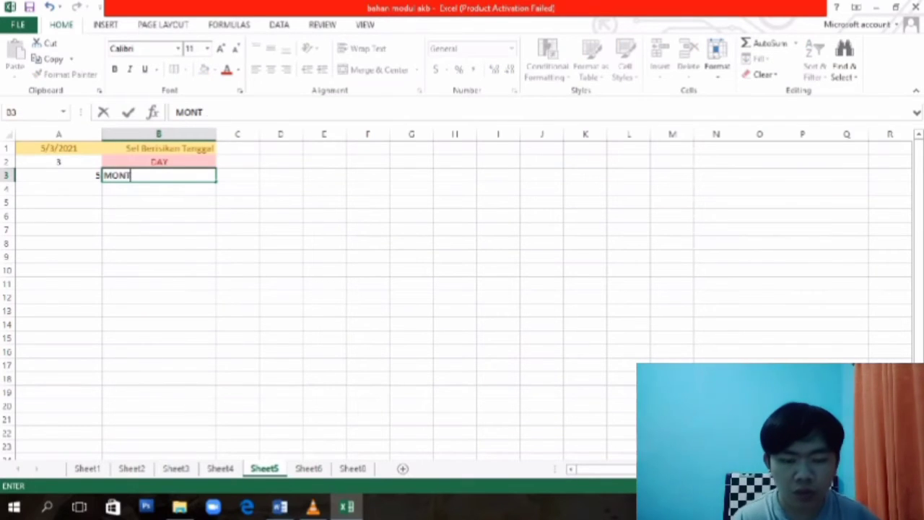
text(H)
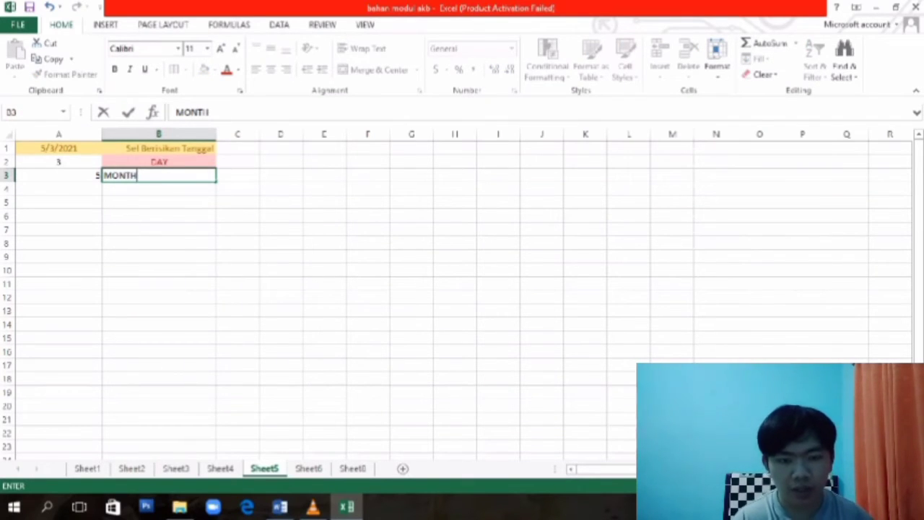
key(Return)
drag(59, 176, 159, 176)
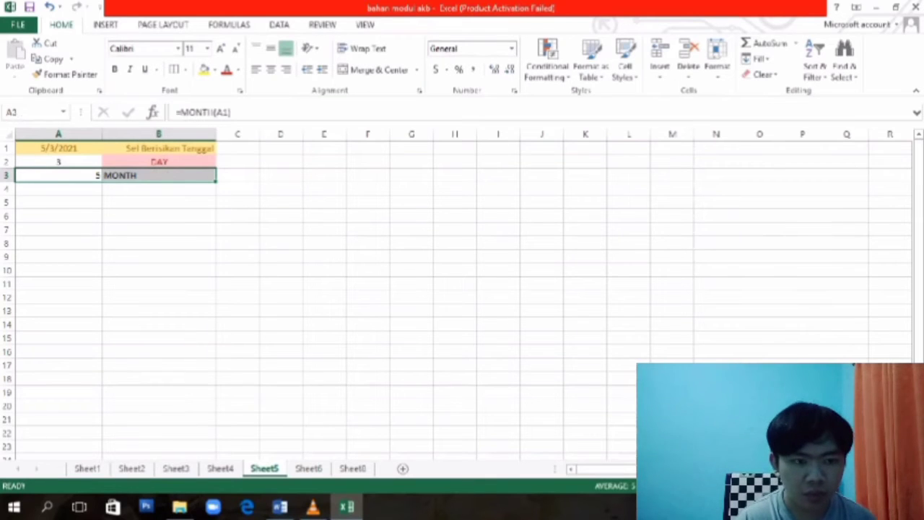
click(271, 70)
Apply the Good cell style to the MONTH label in B3.
click(159, 175)
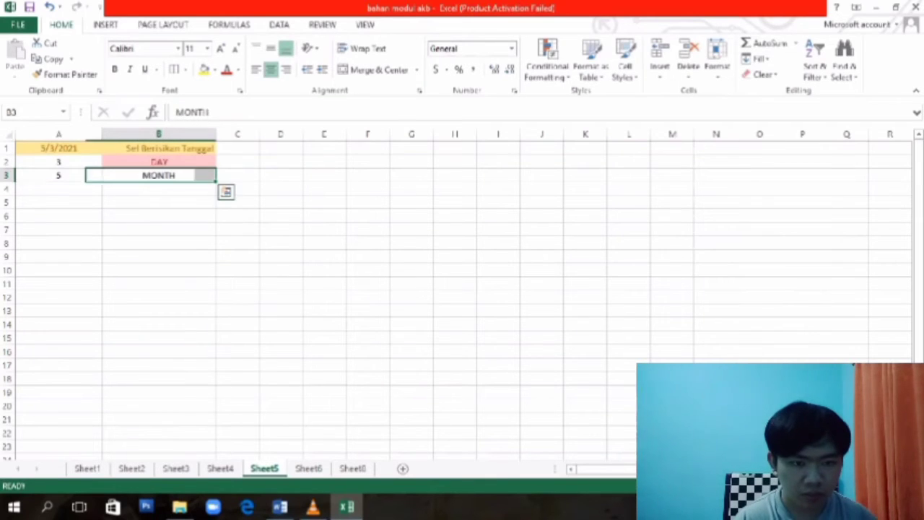
click(625, 58)
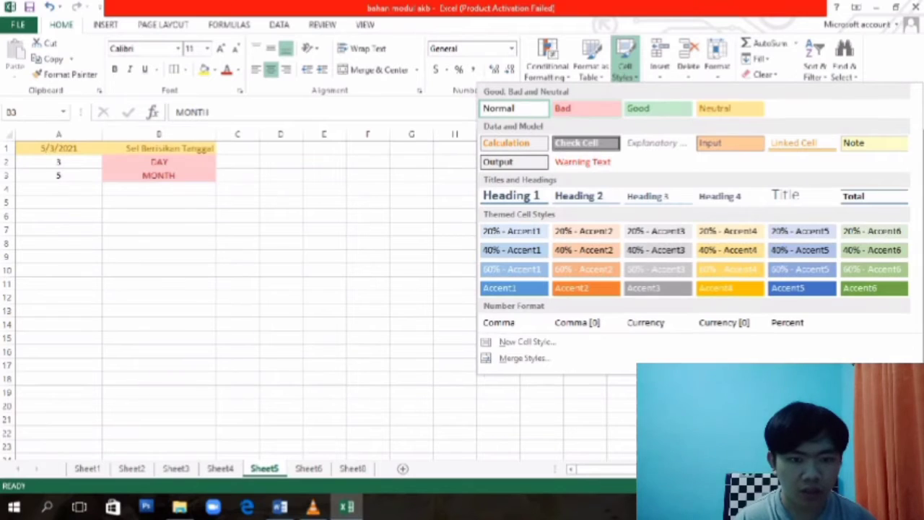
click(646, 105)
Enter the formula =YEAR(A1) in cell A4 to extract the year from the date.
click(59, 189)
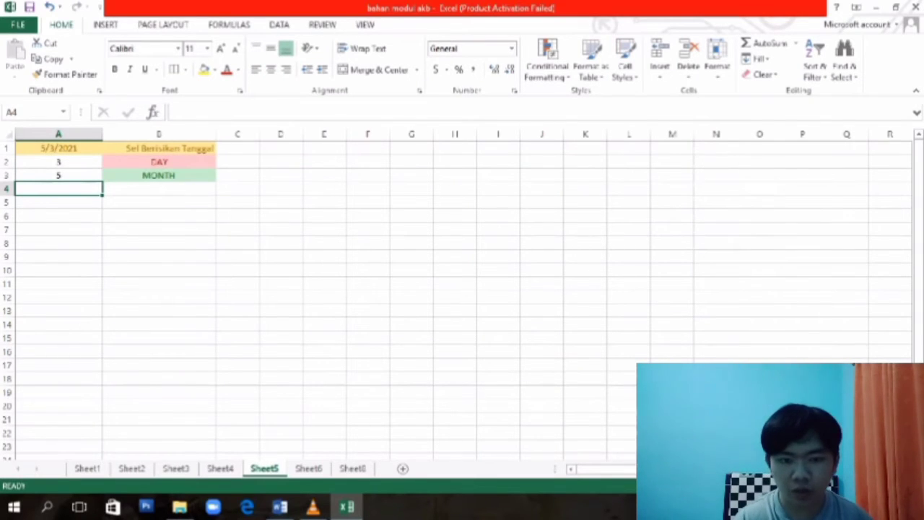
text(=YEAR)
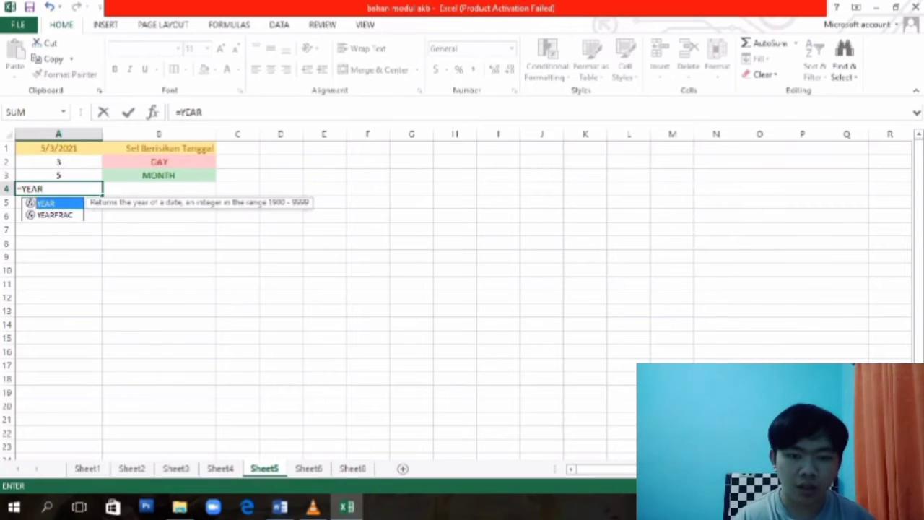
text(()
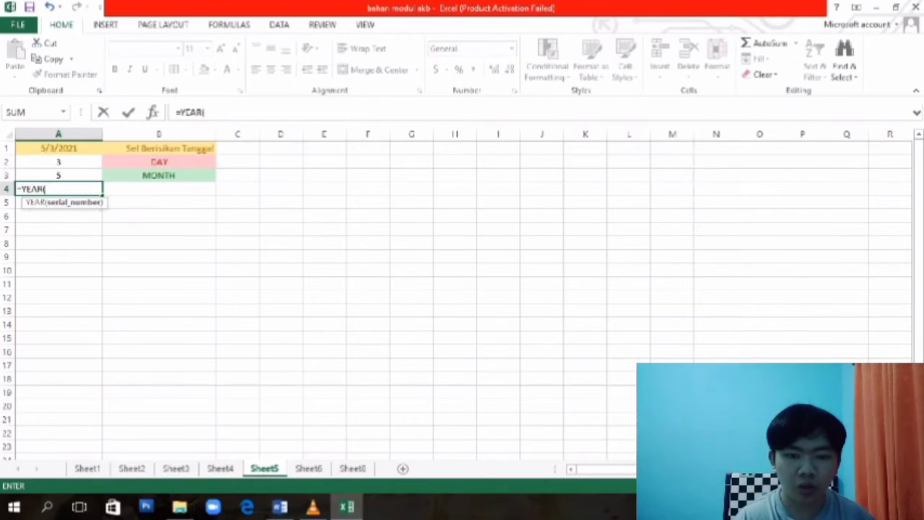
text(A1))
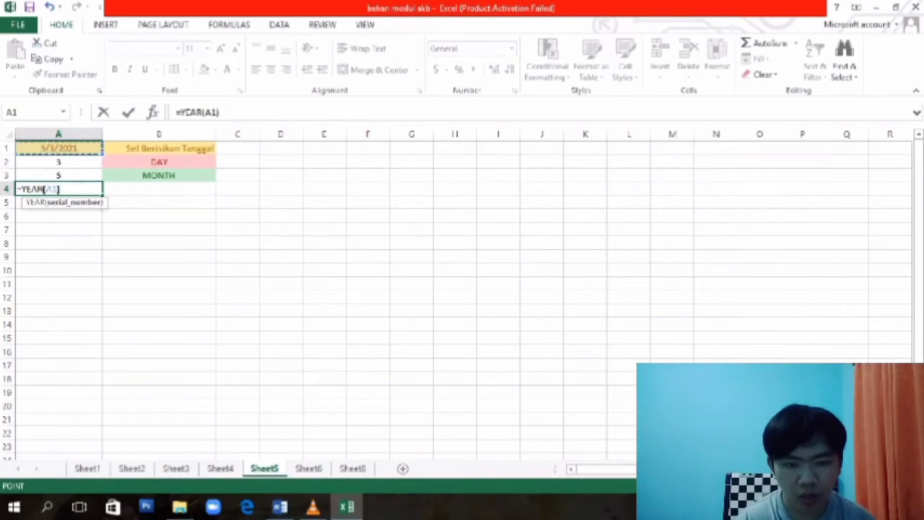
key(Return)
Label cell B4 as YEAR and centre the contents of A4 and B4 horizontally.
click(159, 189)
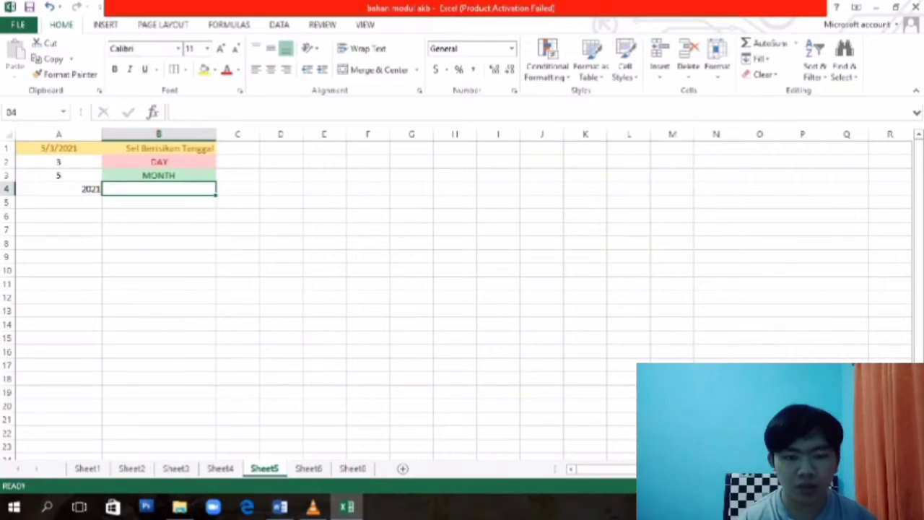
text(YEAR)
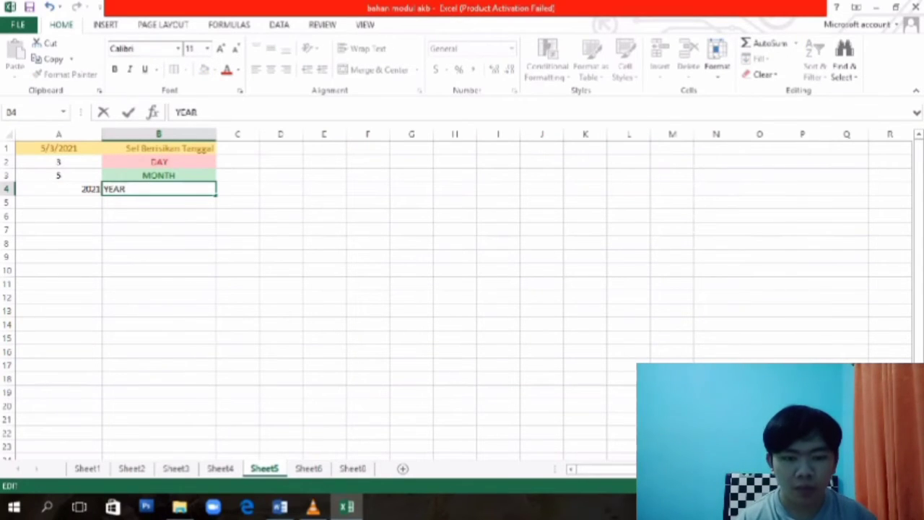
drag(65, 189, 159, 201)
click(65, 189)
drag(65, 189, 159, 190)
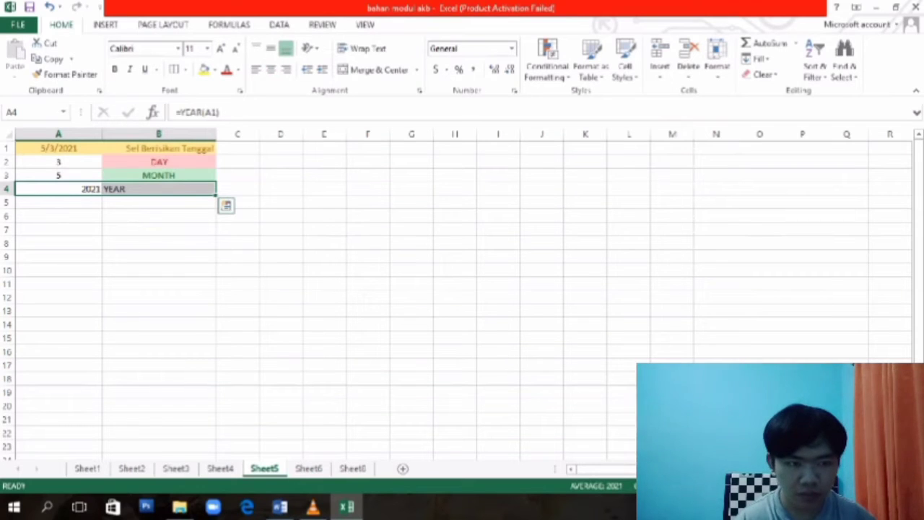
click(271, 70)
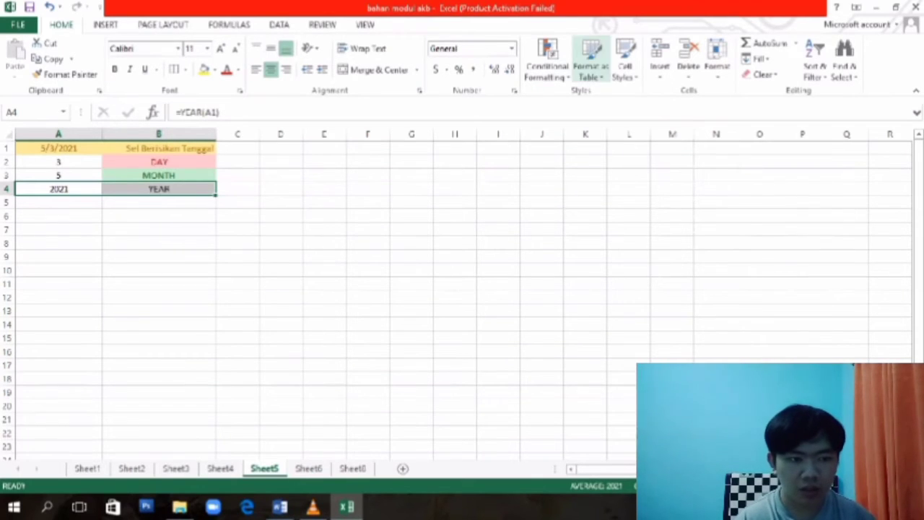
Apply the Neutral cell style to the YEAR label in B4.
click(625, 65)
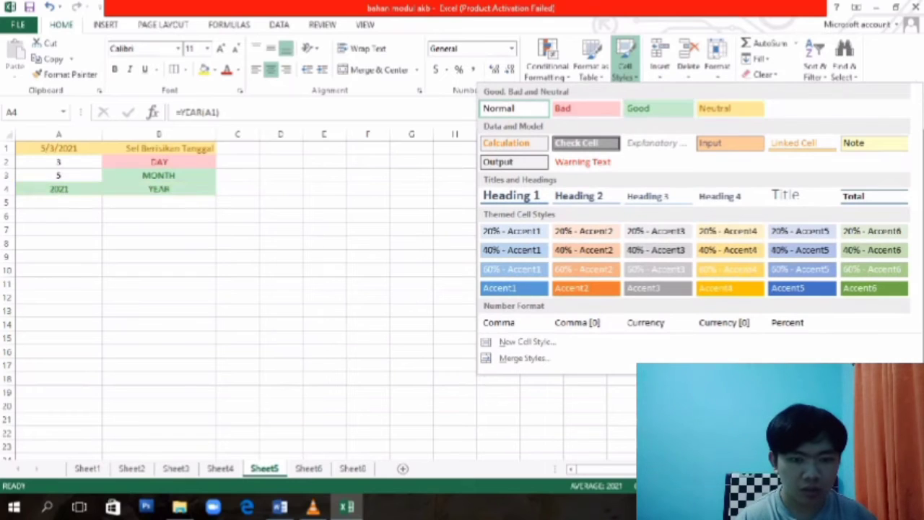
click(730, 109)
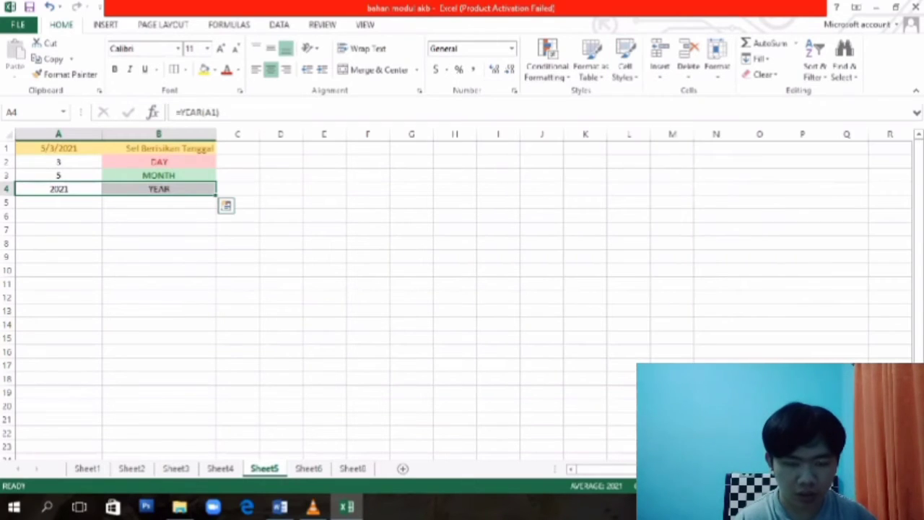
click(159, 203)
click(158, 189)
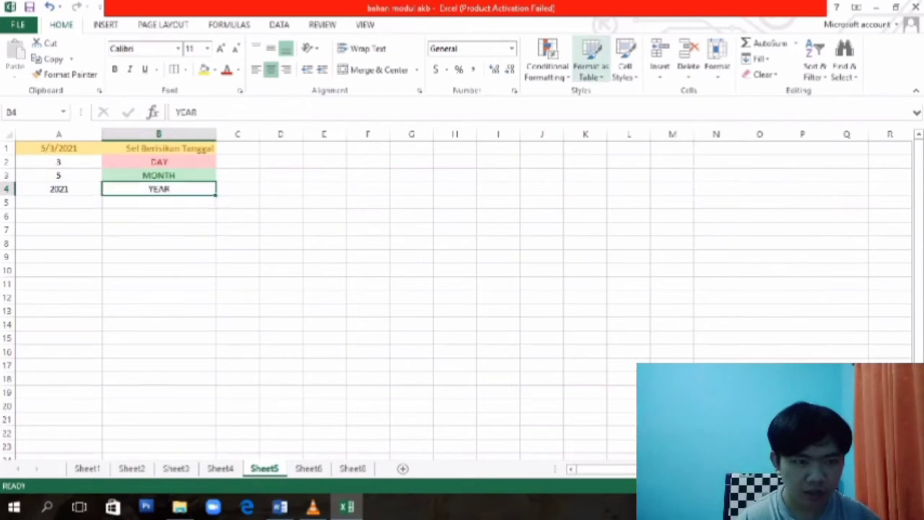
click(625, 66)
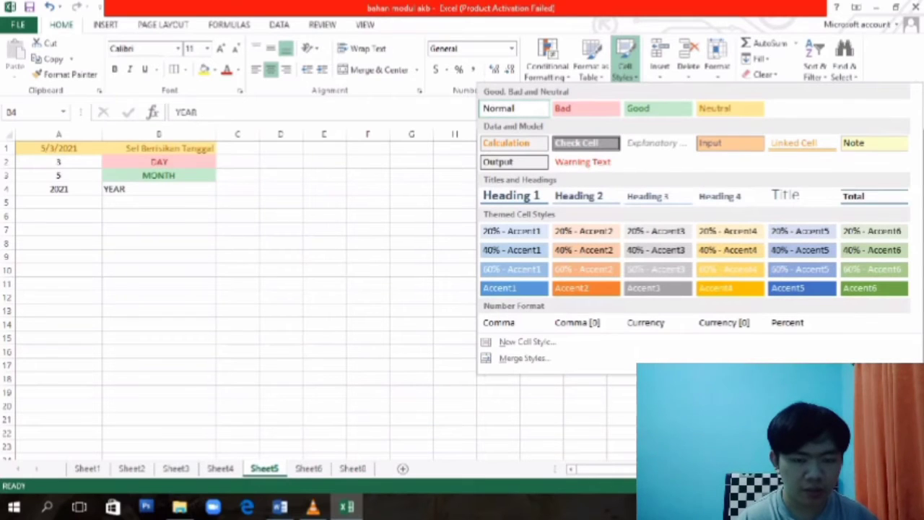
click(730, 108)
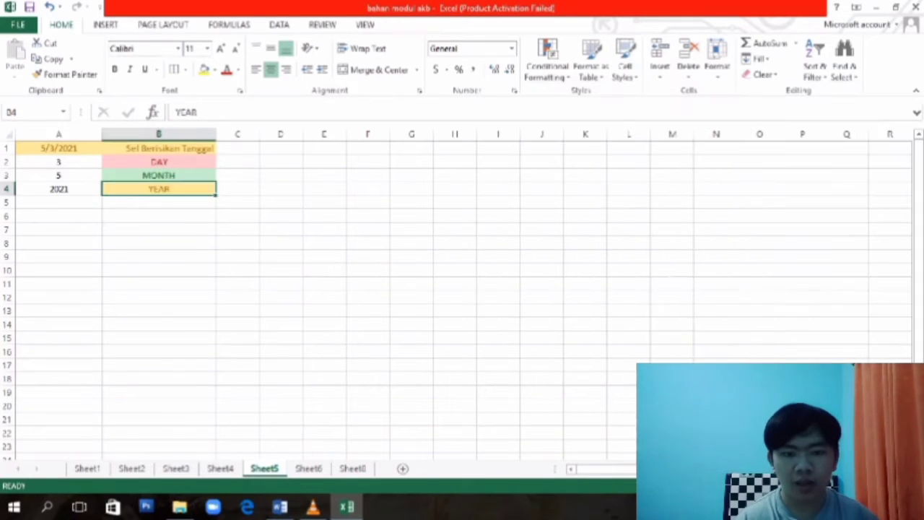
Add borders to all cells in the range A2:B4.
click(159, 230)
drag(159, 190, 59, 161)
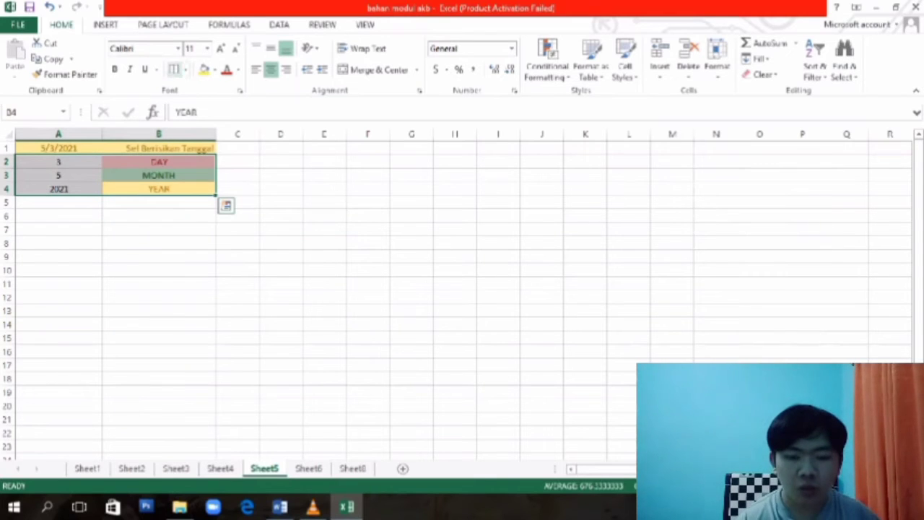
click(174, 70)
click(281, 230)
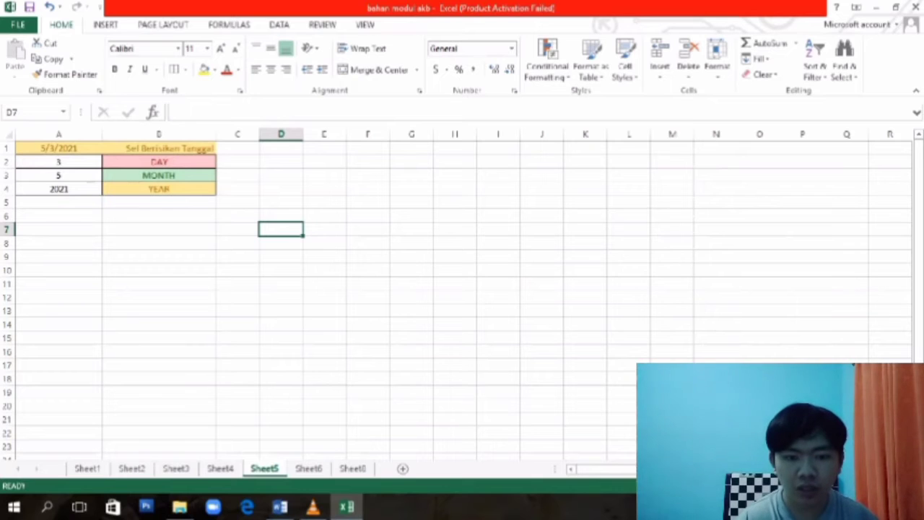
Open Sheet6, switch to the Word module, and read the section on calculating due dates with its DATE formulas.
click(308, 469)
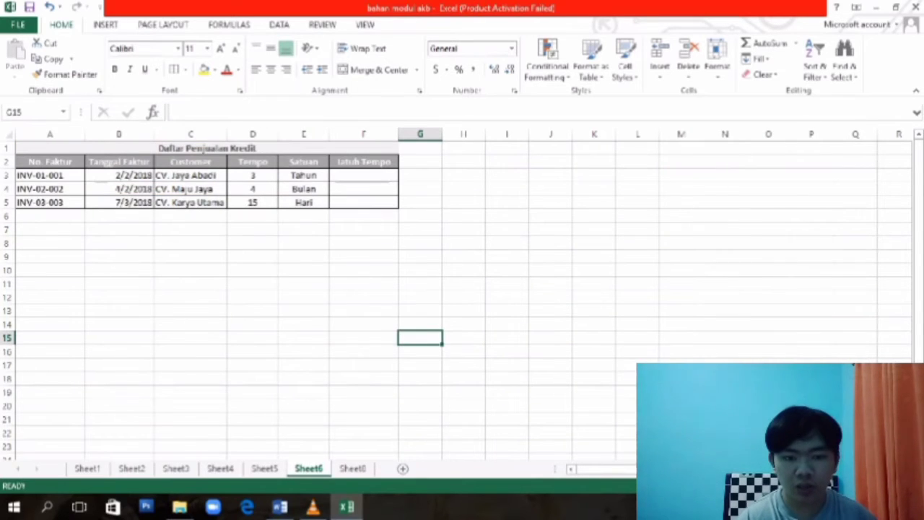
click(279, 508)
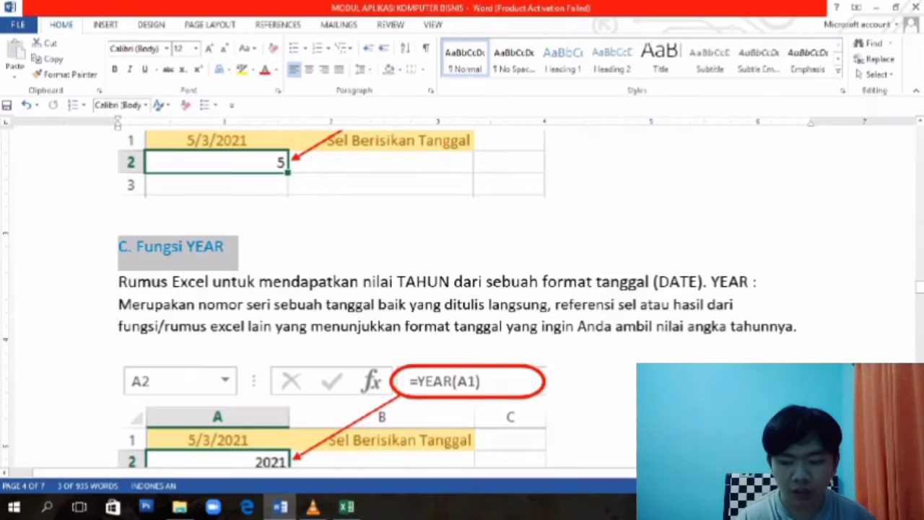
scroll(462, 299, down, 10)
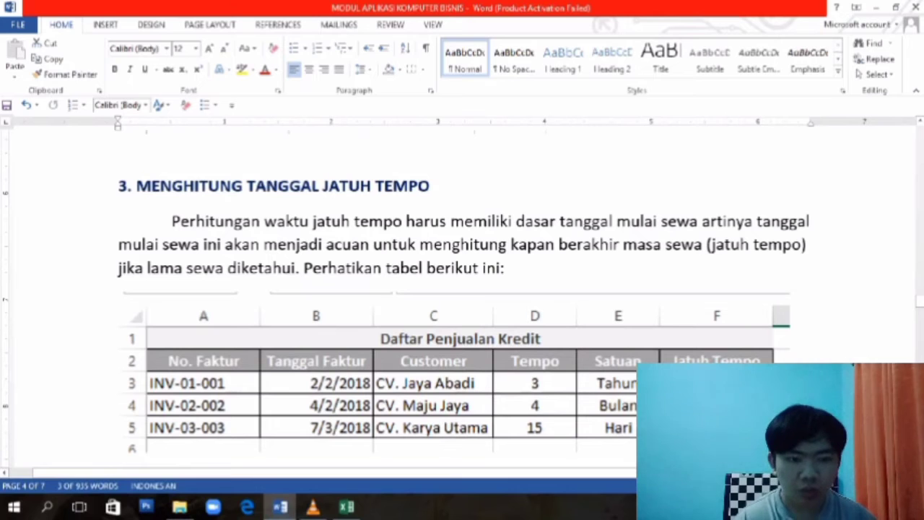
click(577, 244)
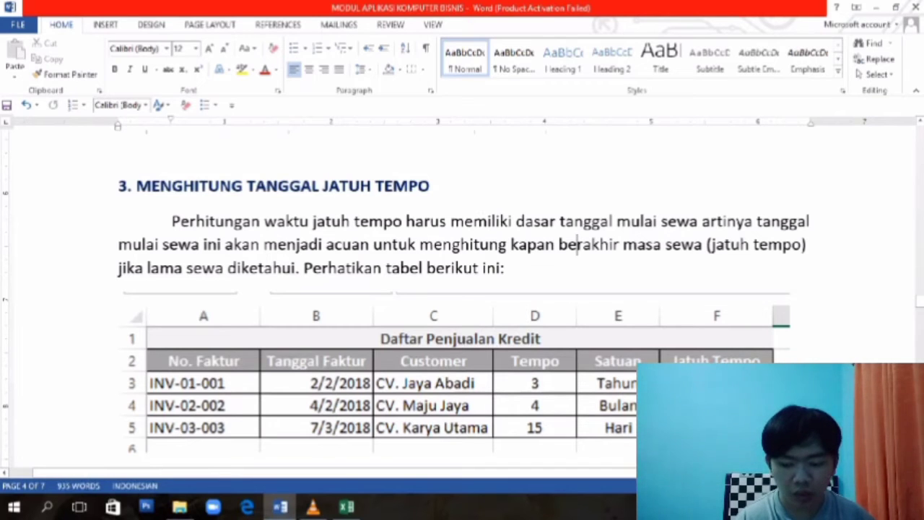
scroll(577, 244, down, 10)
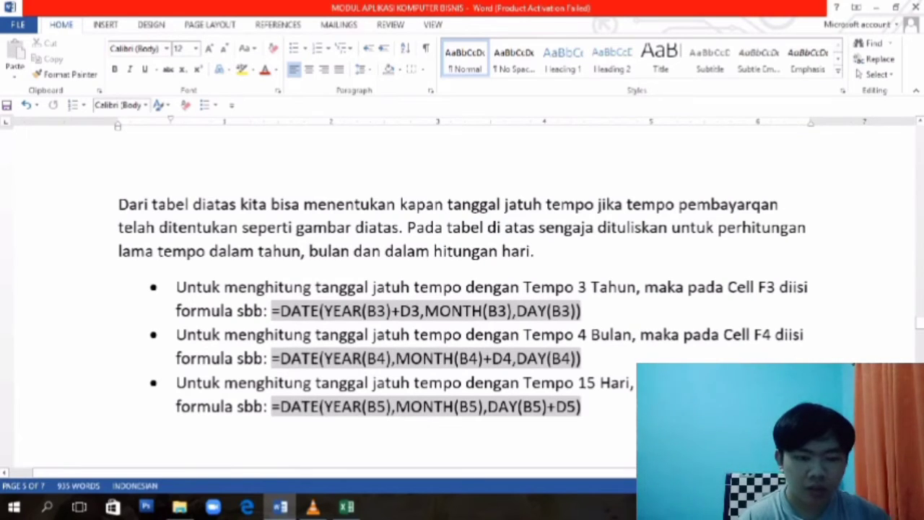
Switch to the Excel workbook and start a DATE formula in F3 with YEAR(B3)+D3 as its year argument.
click(348, 507)
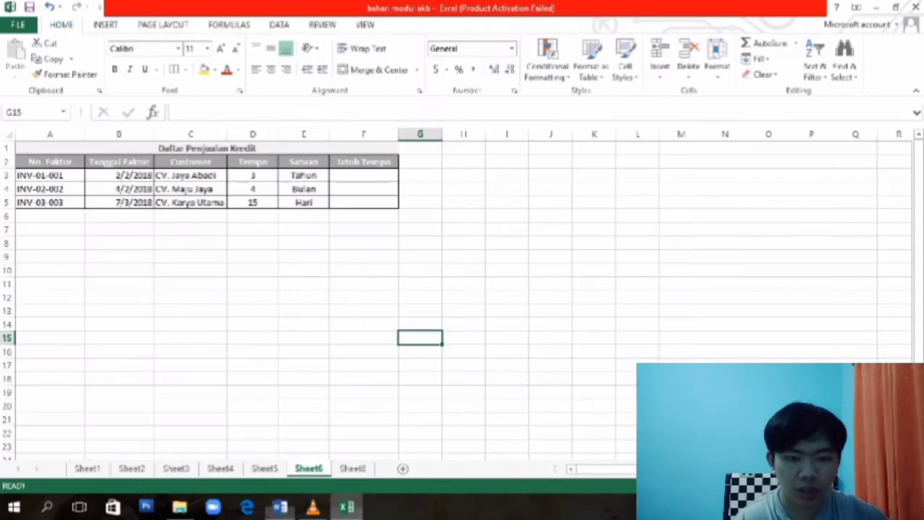
click(363, 175)
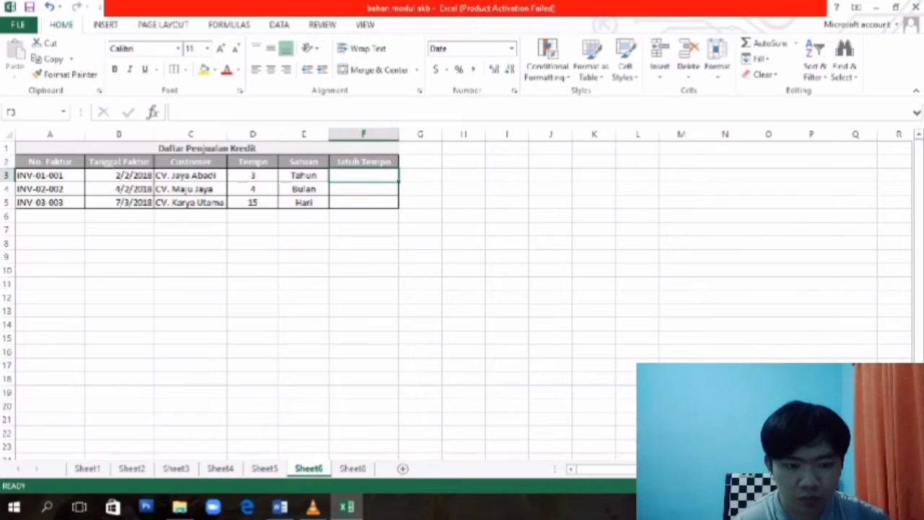
text(=DATE)
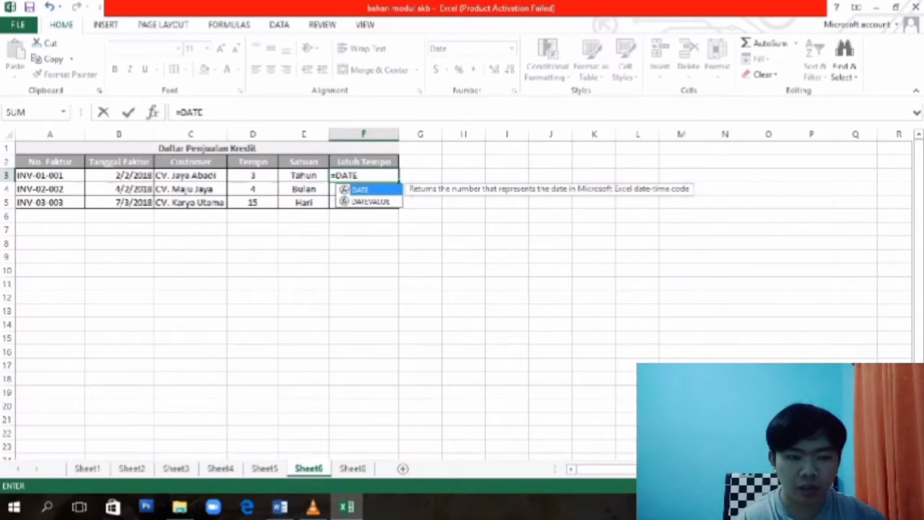
text(()
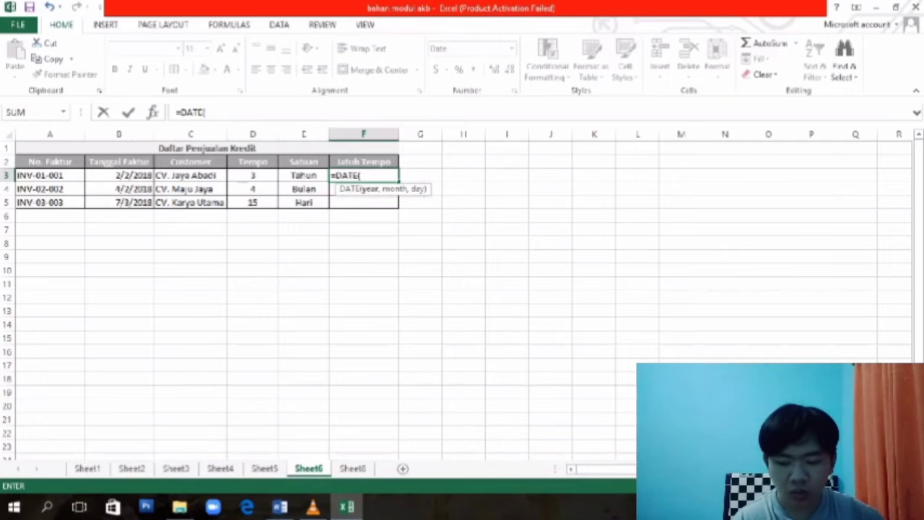
text(YEAR)
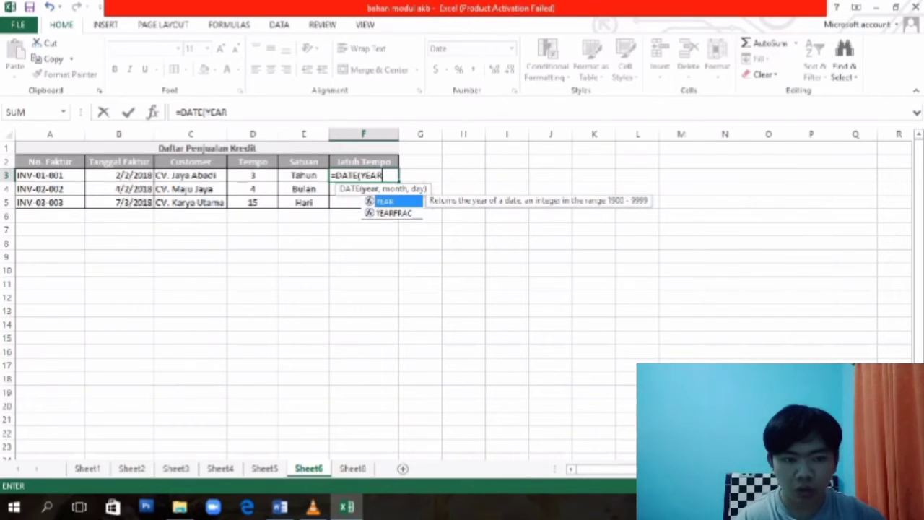
text(()
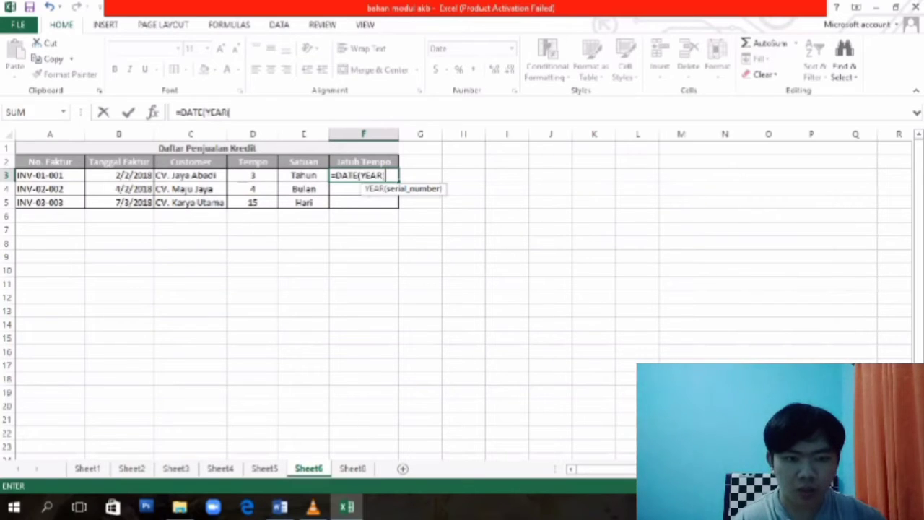
click(108, 176)
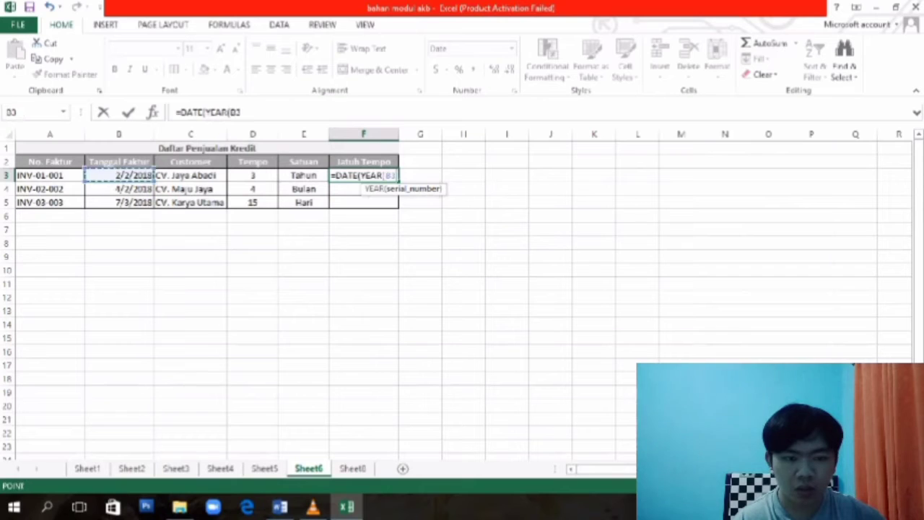
text()+)
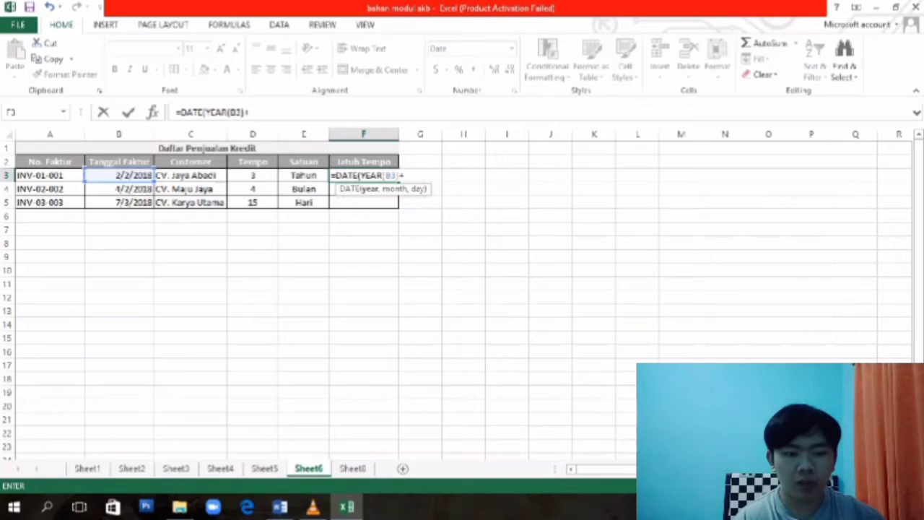
click(253, 176)
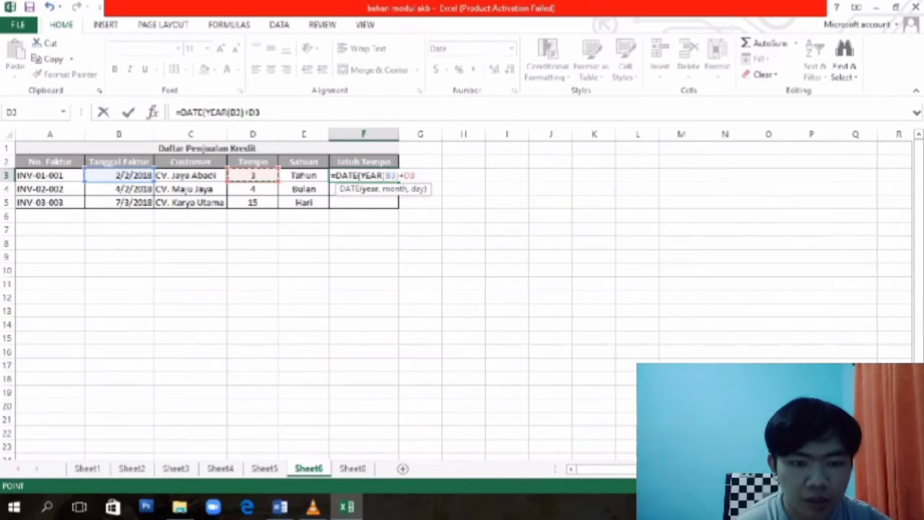
Add MONTH(B3) as the month argument of the DATE formula in F3.
text(,MO)
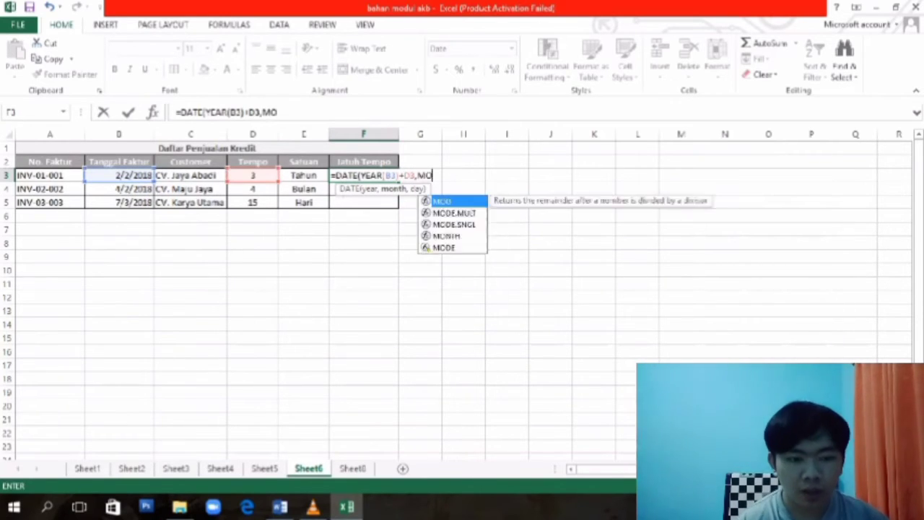
text(NTAH()
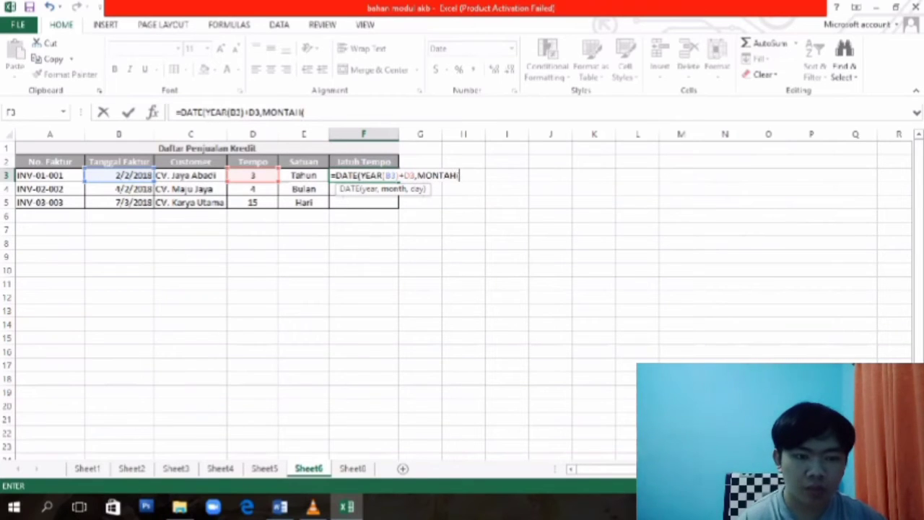
key(BackSpace)
key(BackSpace)
key(BackSpace)
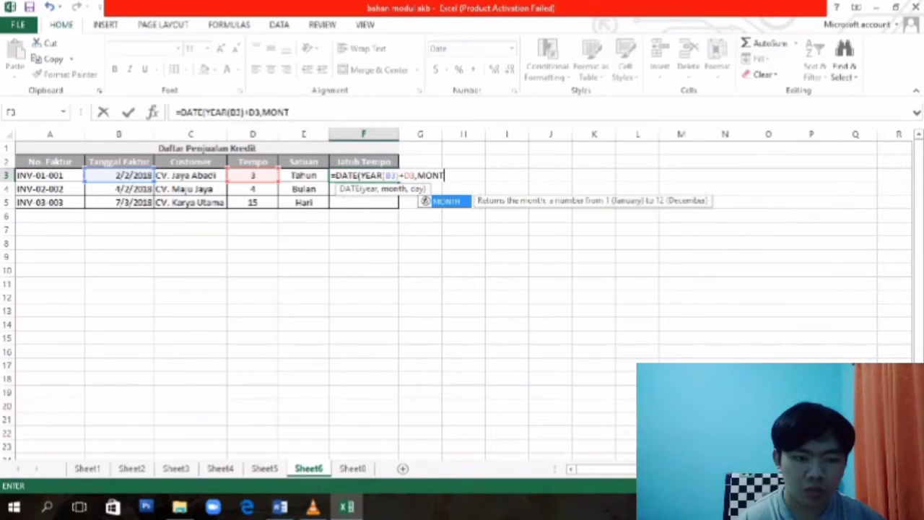
text(H()
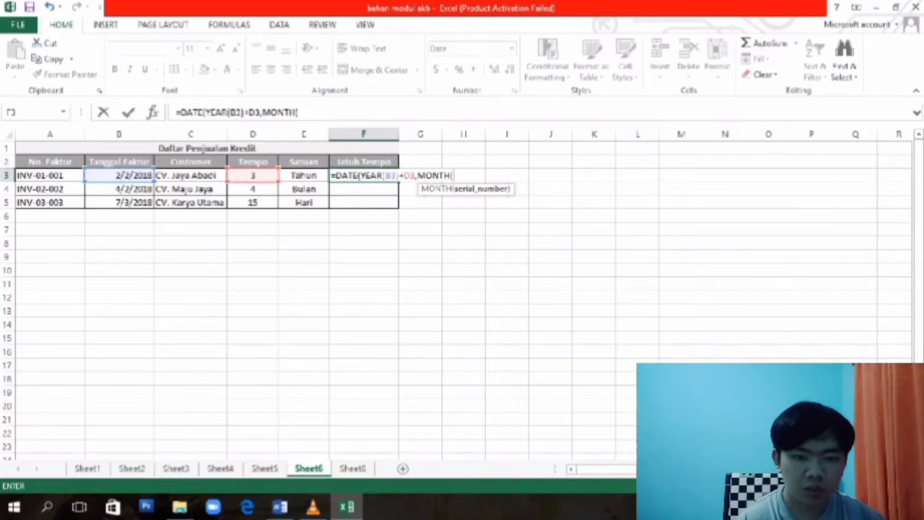
click(119, 175)
text())
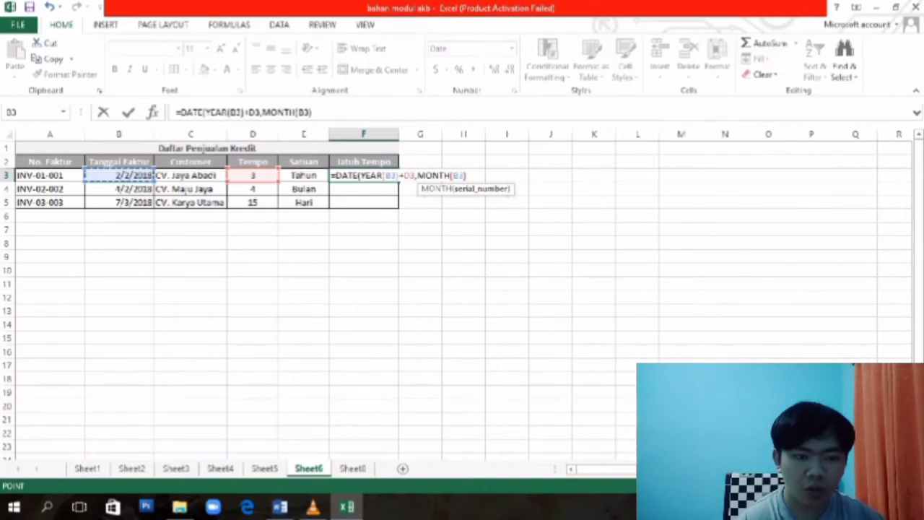
Complete the F3 formula with DAY(B3) as the day argument and commit it.
text(,)
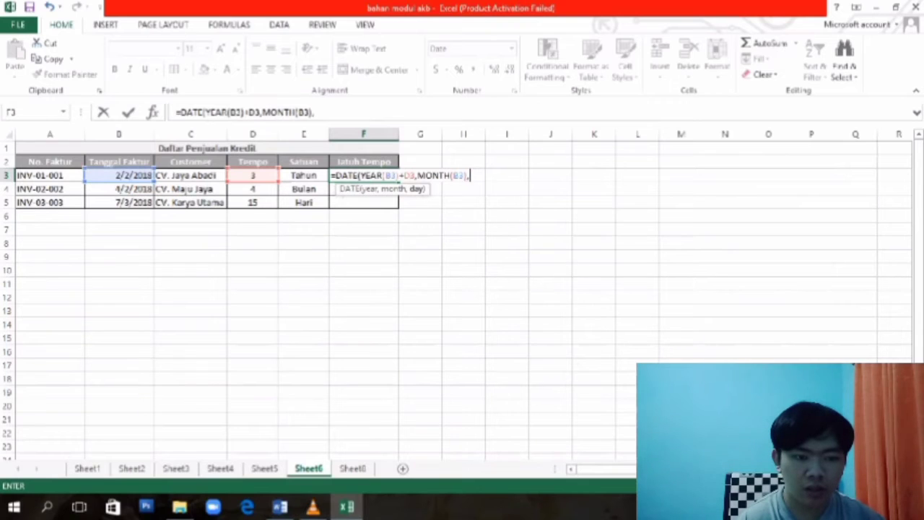
text(DAY)
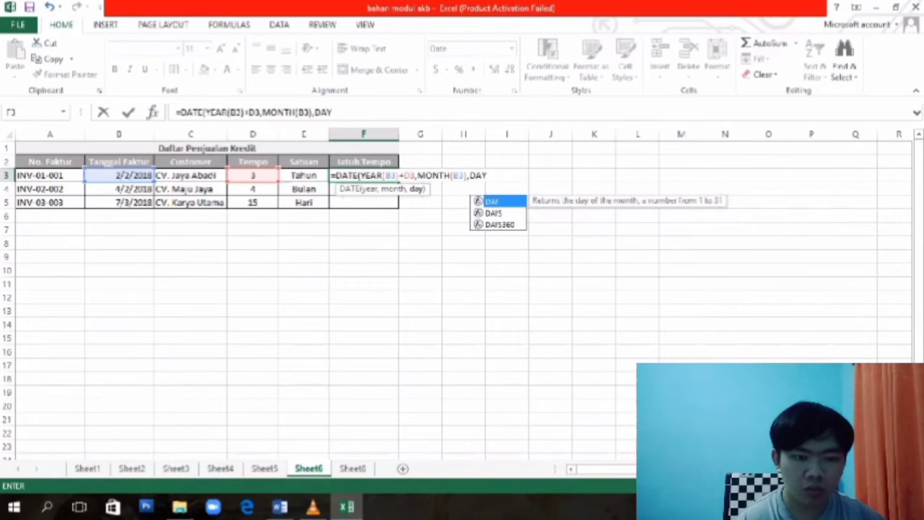
text(()
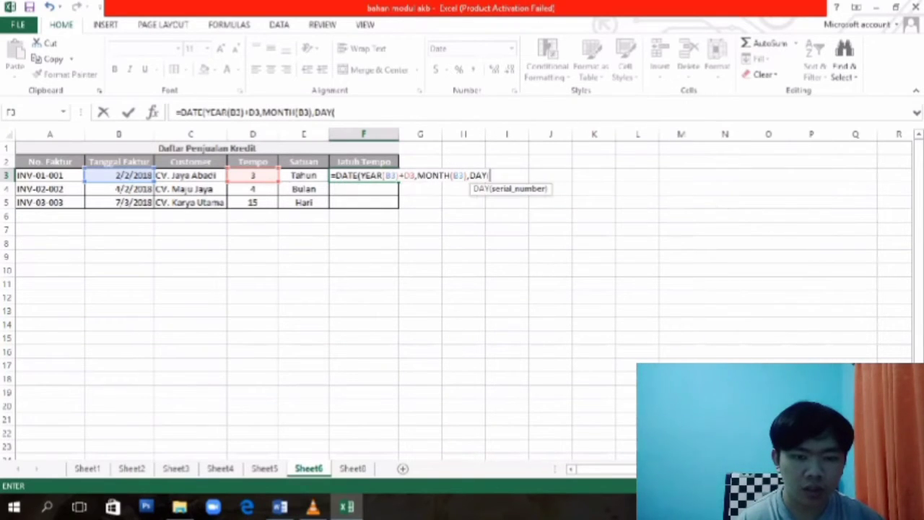
click(119, 176)
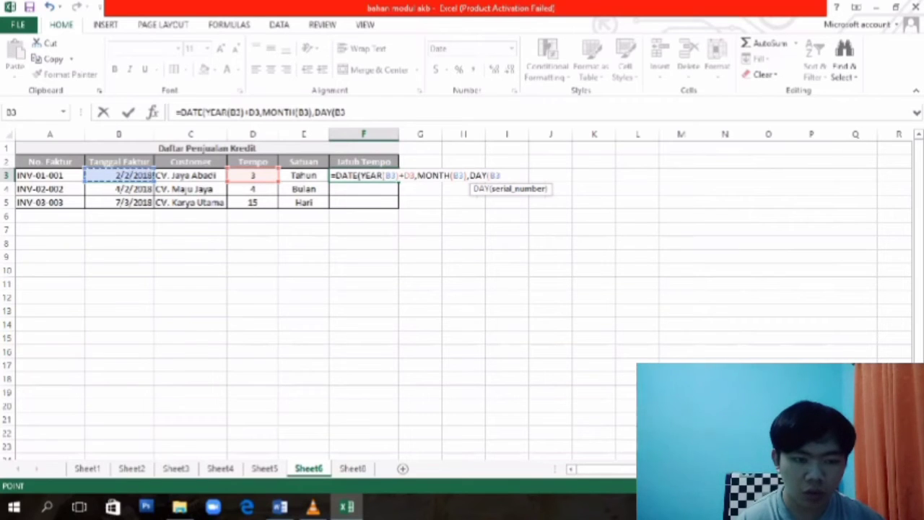
text()))
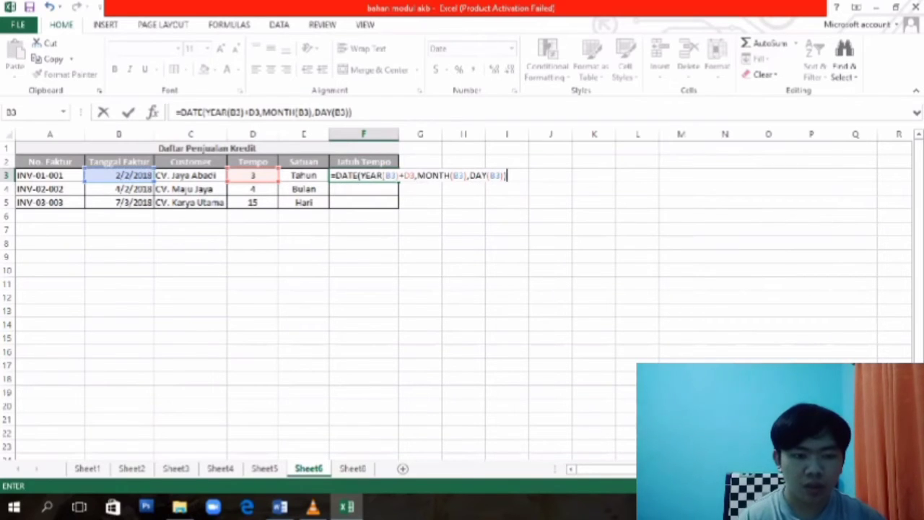
key(Return)
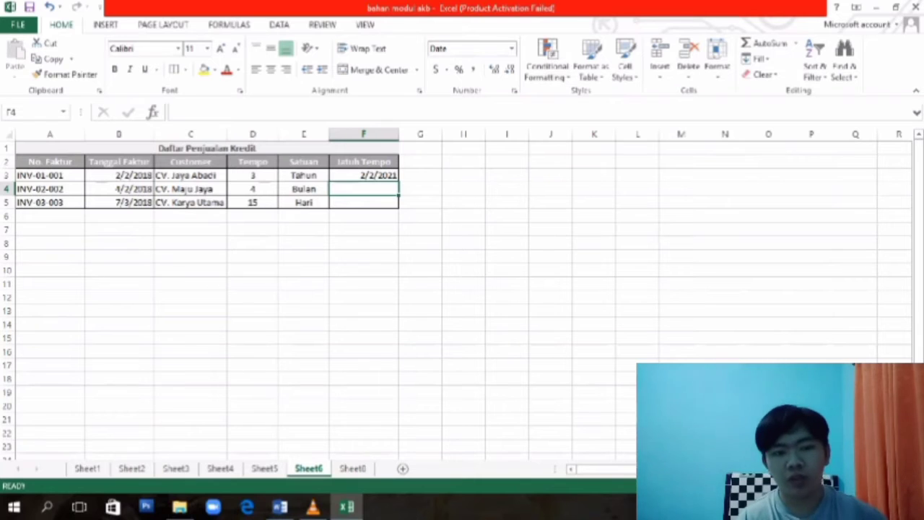
Copy the full text of the F3 due-date formula into F4 with its references unchanged.
click(364, 176)
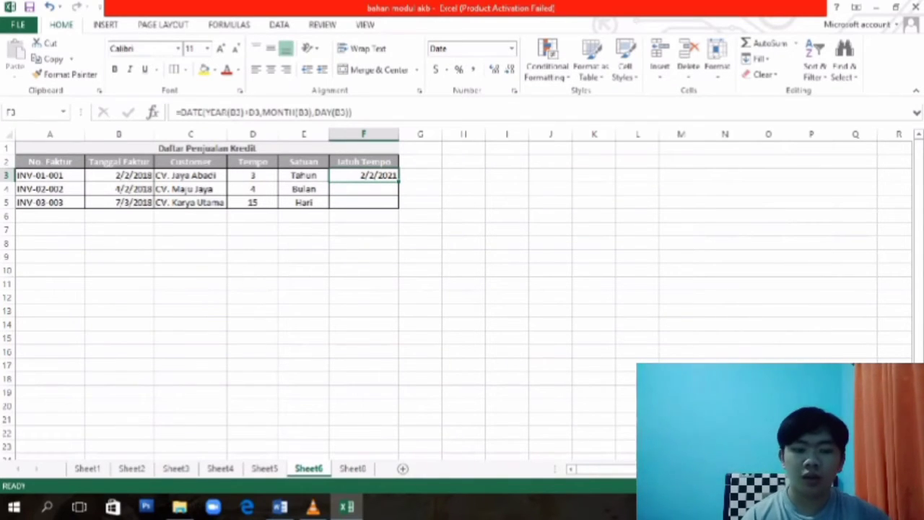
click(364, 189)
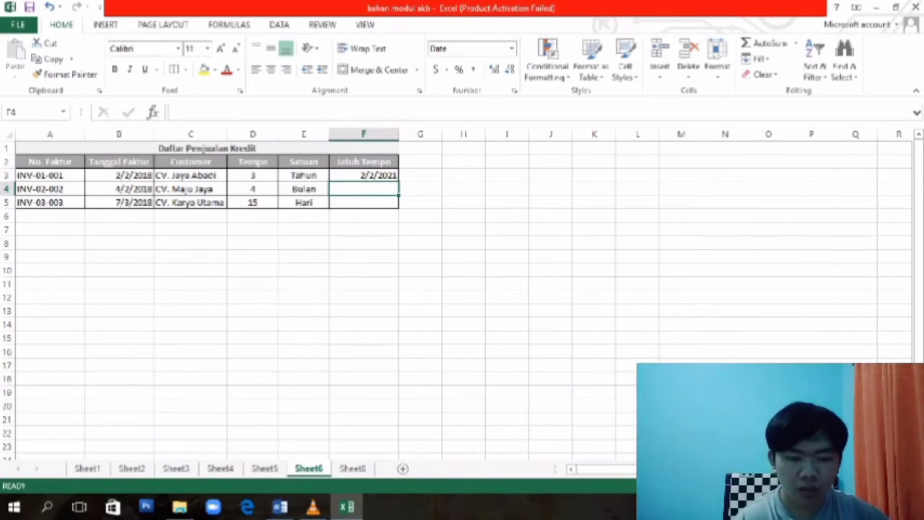
click(364, 175)
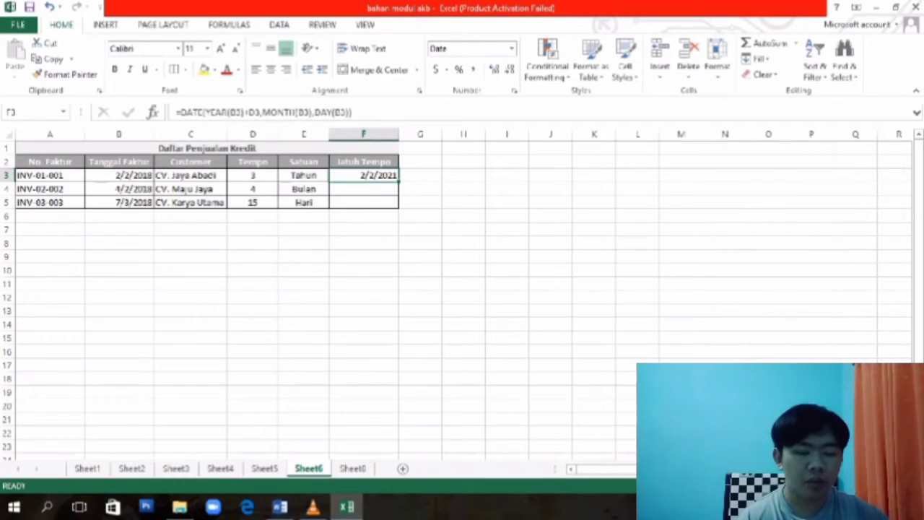
click(285, 112)
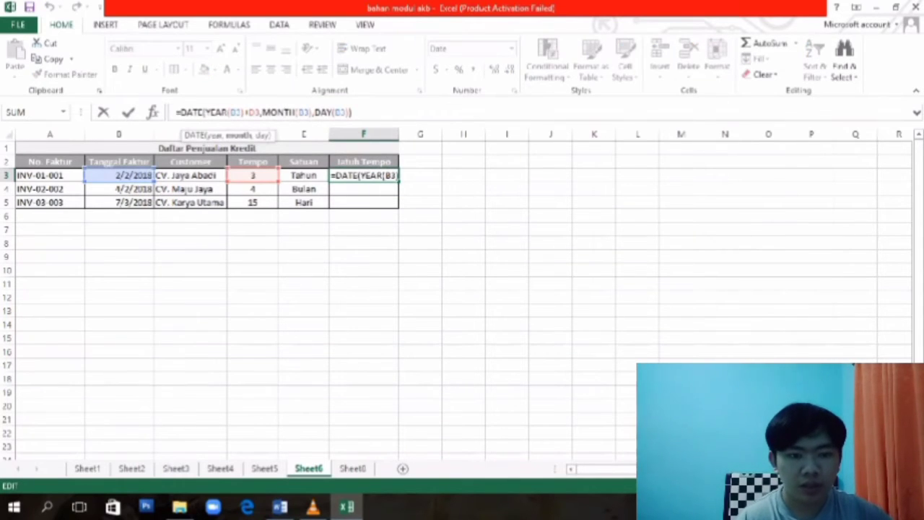
drag(355, 113, 175, 113)
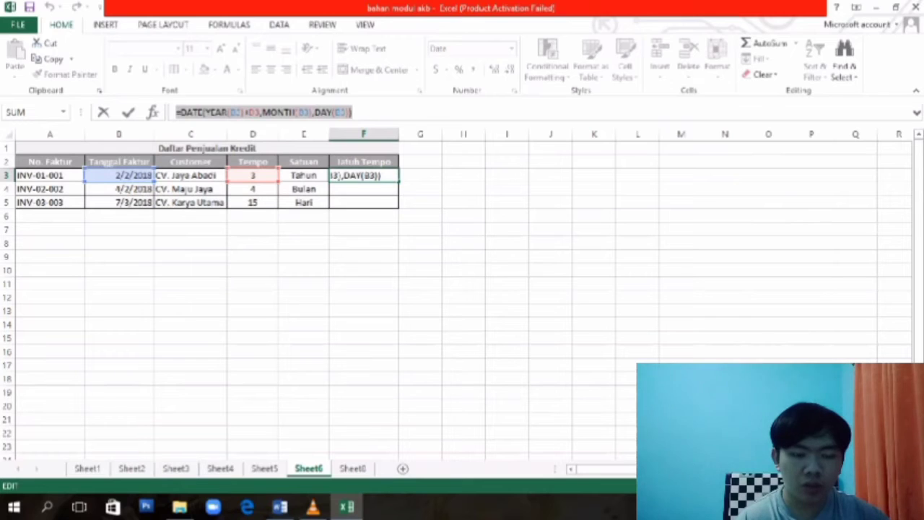
key(ctrl+c)
key(Return)
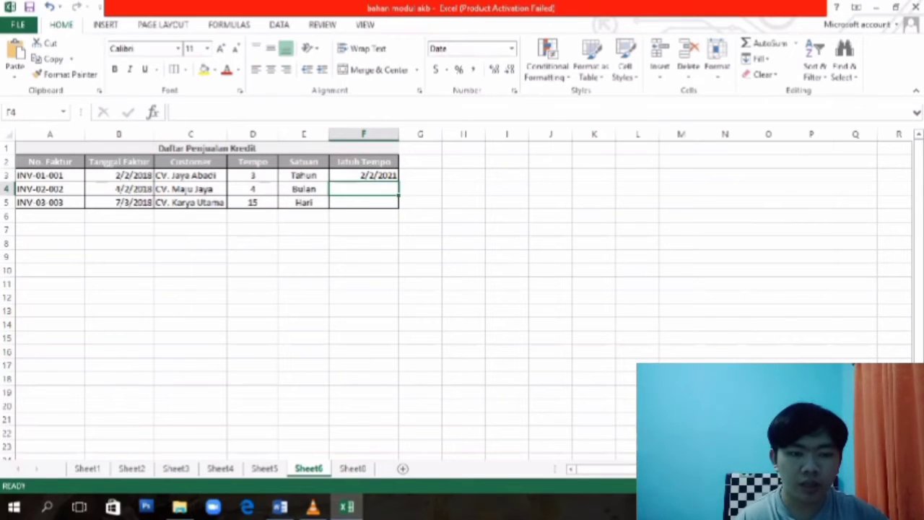
key(ctrl+v)
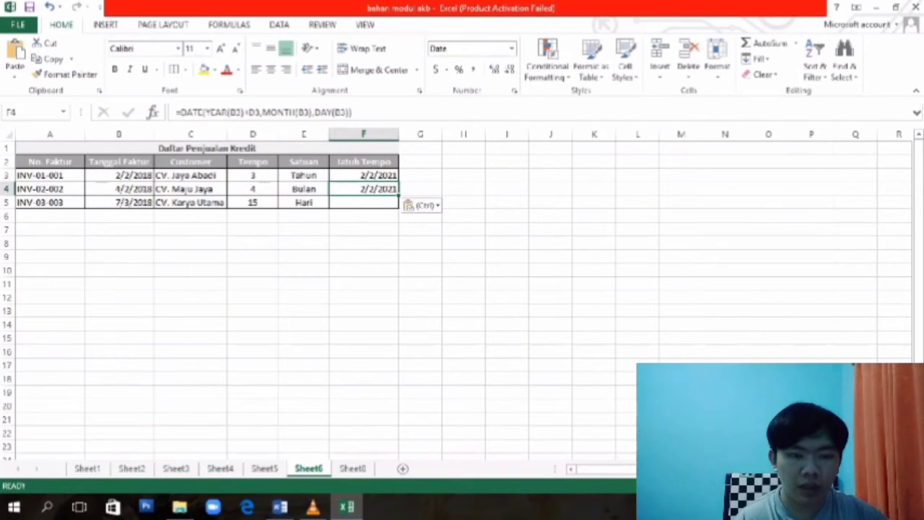
In the F4 formula, remove +D3 from the year argument and add +D4 to the month argument.
click(244, 113)
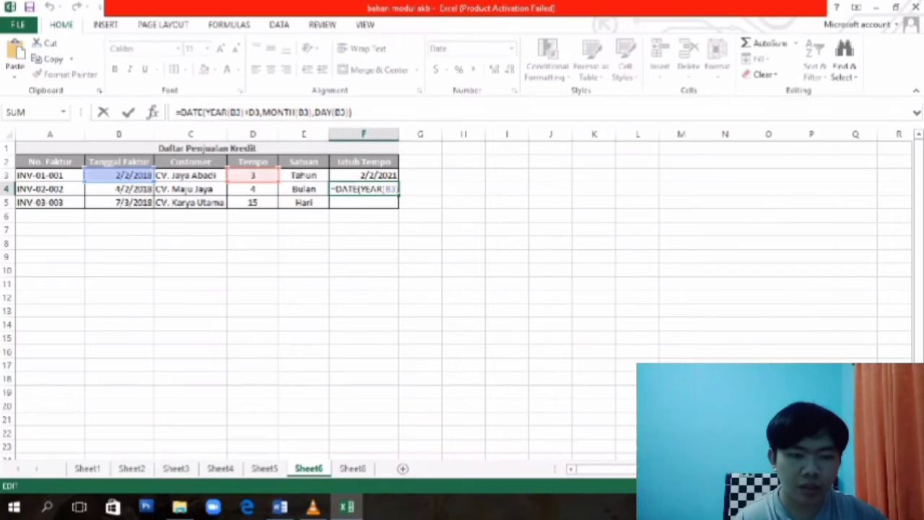
click(385, 189)
click(414, 189)
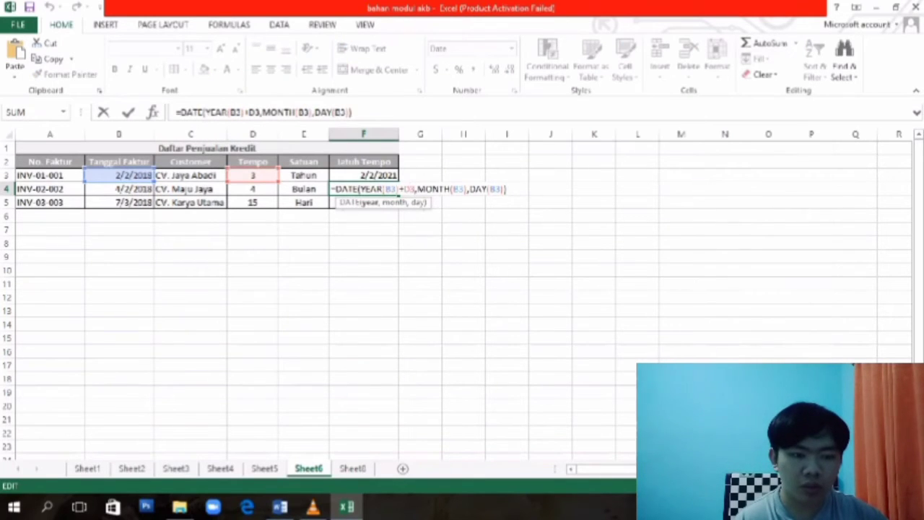
key(BackSpace)
key(BackSpace)
key(BackSpace)
click(449, 189)
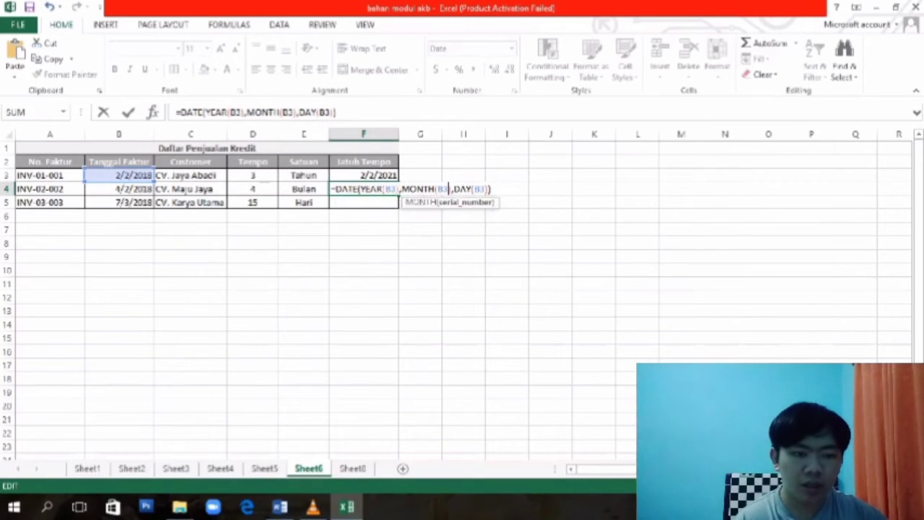
key(Right)
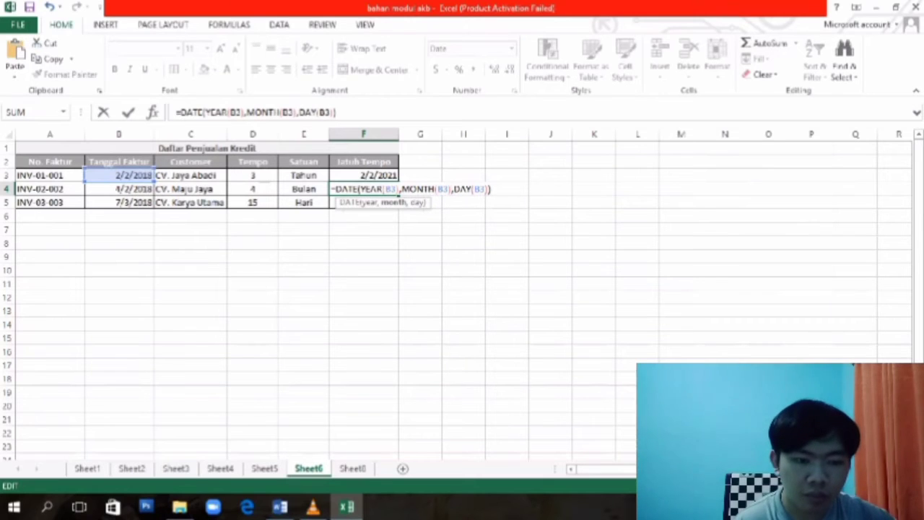
text(+)
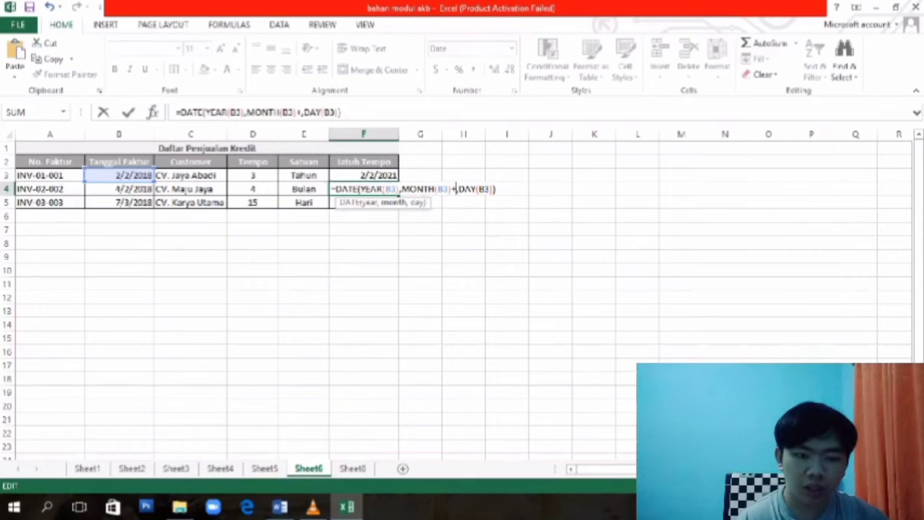
click(253, 189)
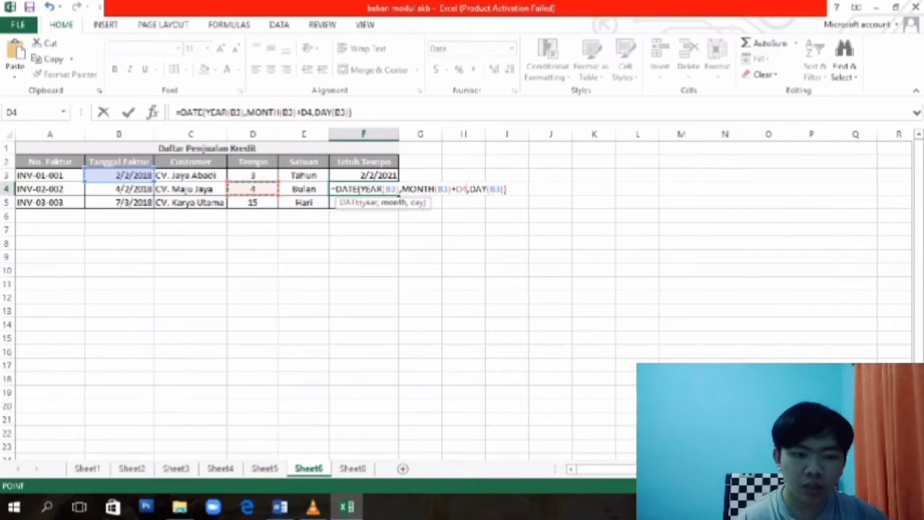
In the F4 due-date formula, replace the B3 reference with B4 in both the YEAR and MONTH functions.
click(397, 189)
key(BackSpace)
key(BackSpace)
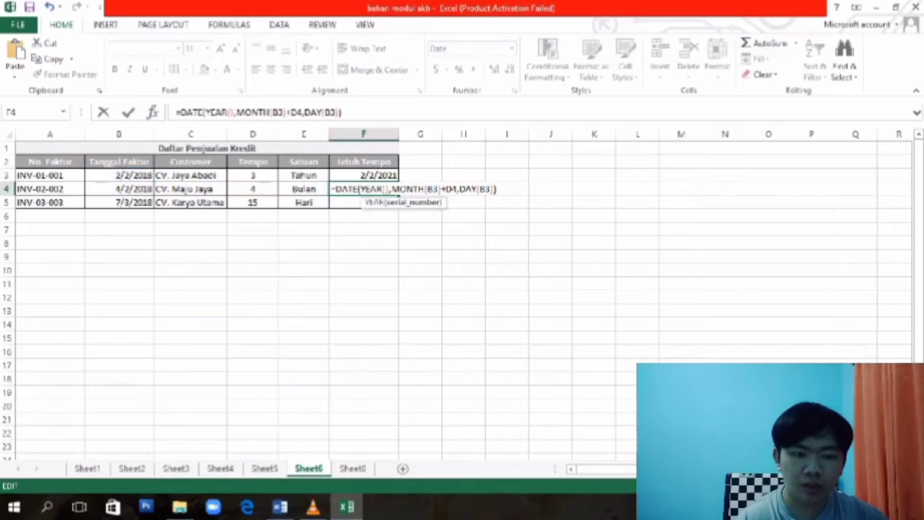
click(119, 190)
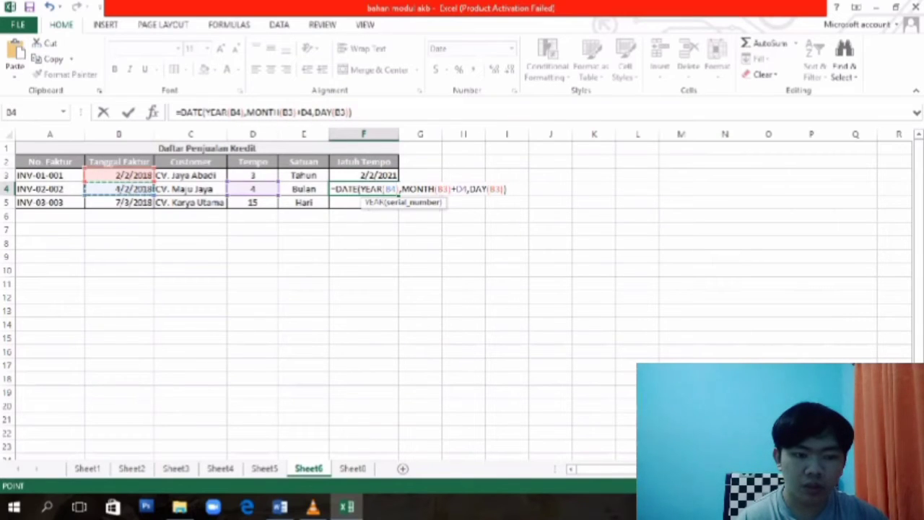
click(448, 189)
key(BackSpace)
key(BackSpace)
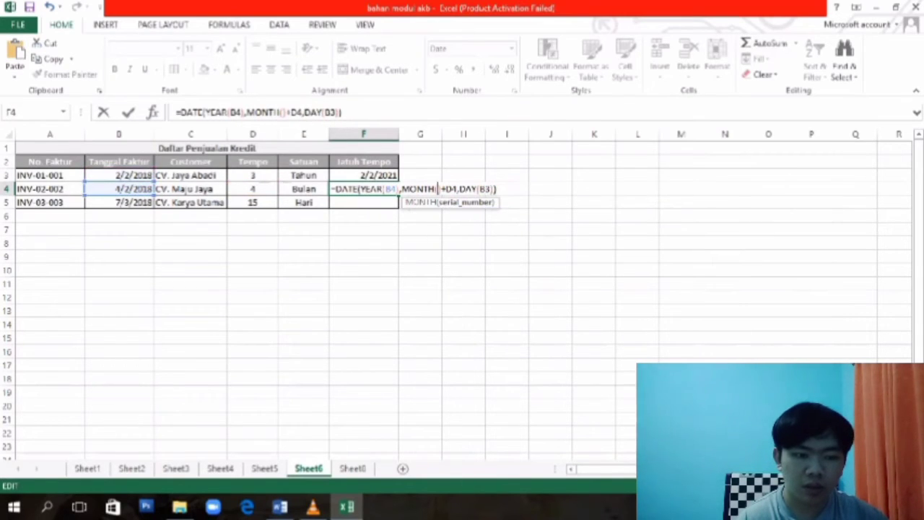
click(120, 189)
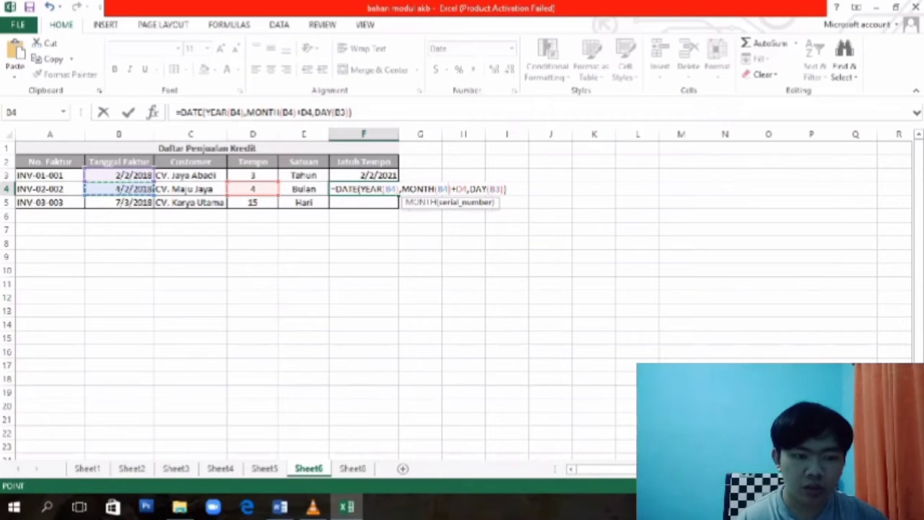
Point the DAY function in the F4 formula to B4, commit the formula and select cell F5.
click(504, 189)
key(BackSpace)
key(BackSpace)
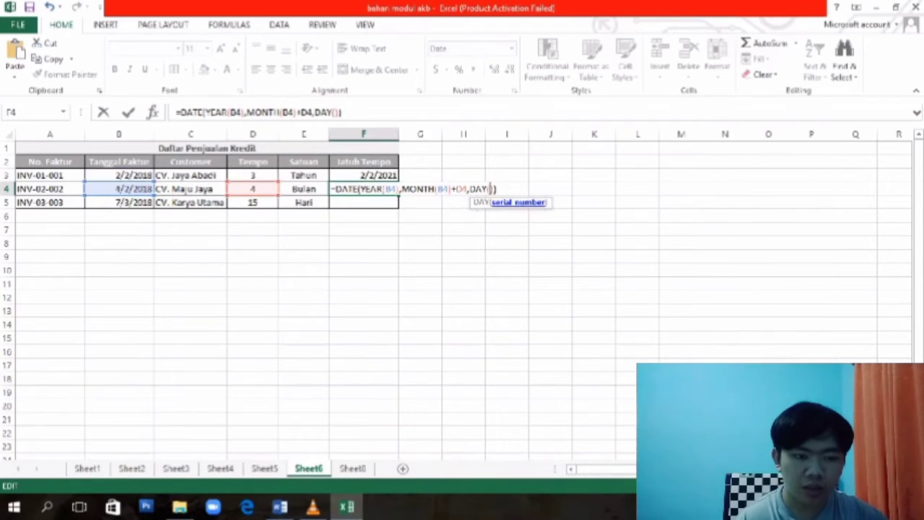
click(119, 189)
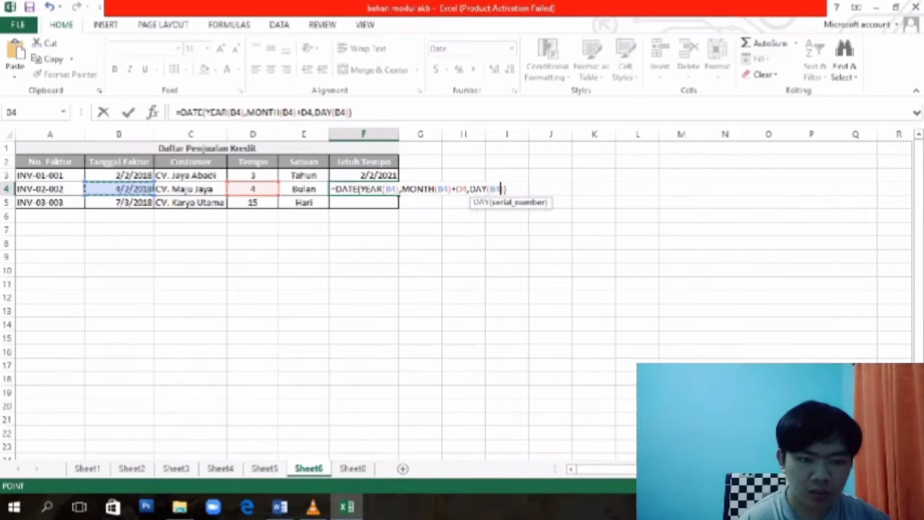
key(Return)
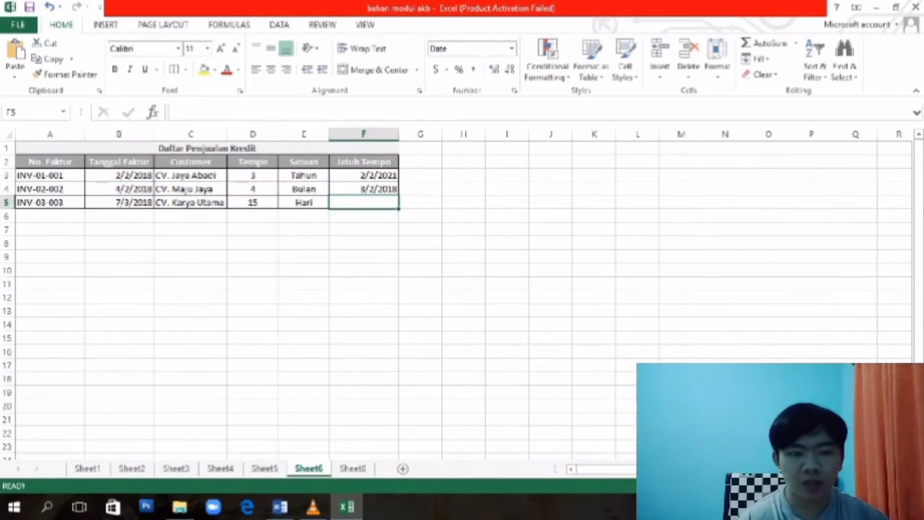
click(364, 189)
click(364, 203)
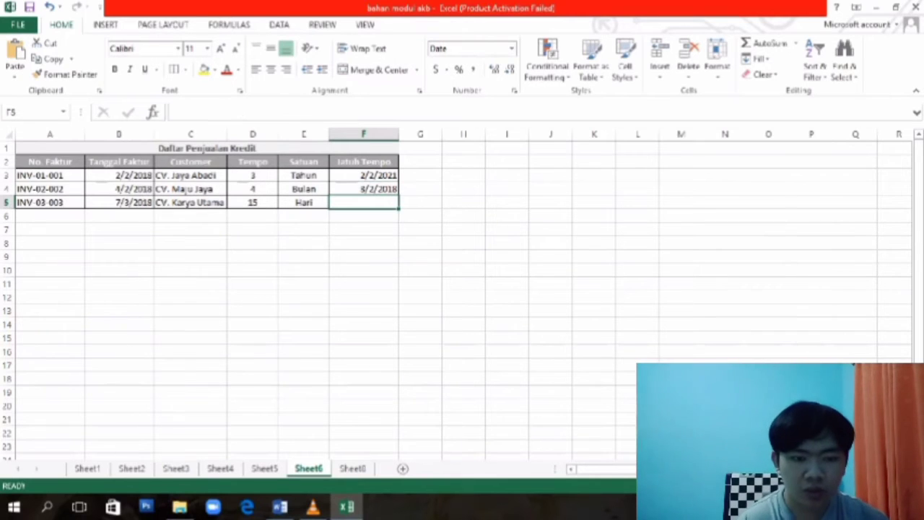
Paste the formula =DATE(YEAR(B3)+D3,MONTH(B3),DAY(B3)) into cell F5.
text(=DATE(YEAR(B3)+D3,MONTH(B3),DAY(B3)))
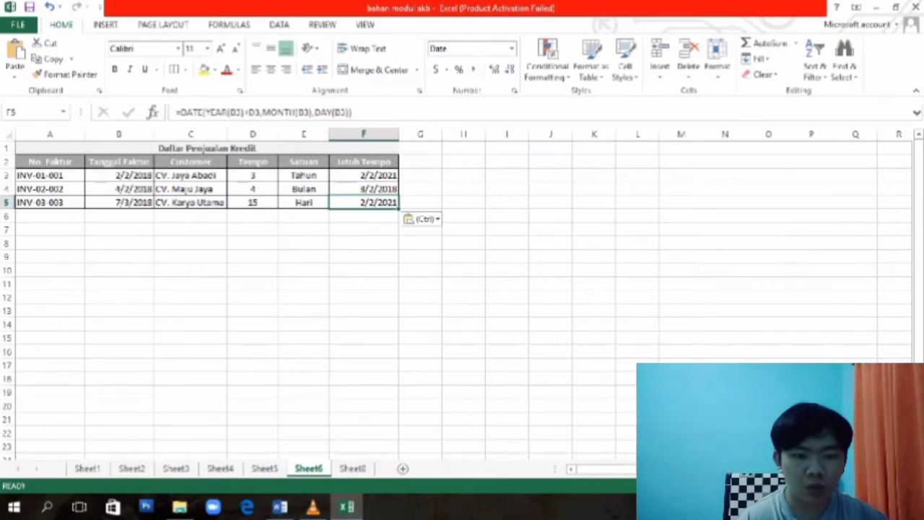
click(236, 112)
key(Escape)
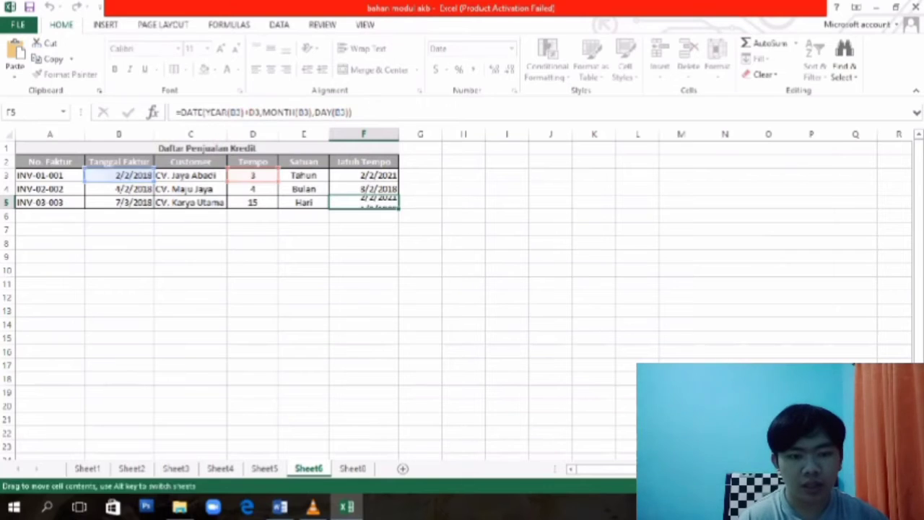
Remove the D3 reference and all three B3 references from the F5 formula, leaving the YEAR, MONTH and DAY parentheses empty.
click(255, 112)
click(371, 203)
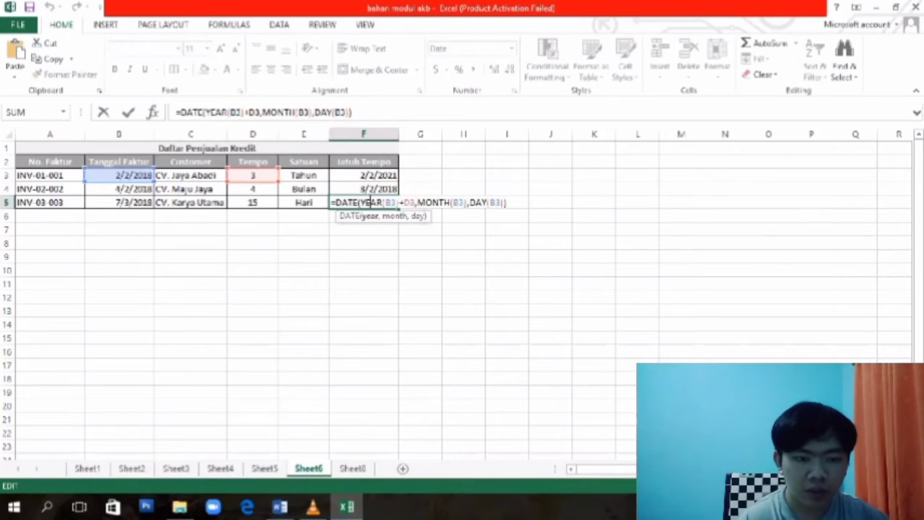
click(415, 202)
key(BackSpace)
key(BackSpace)
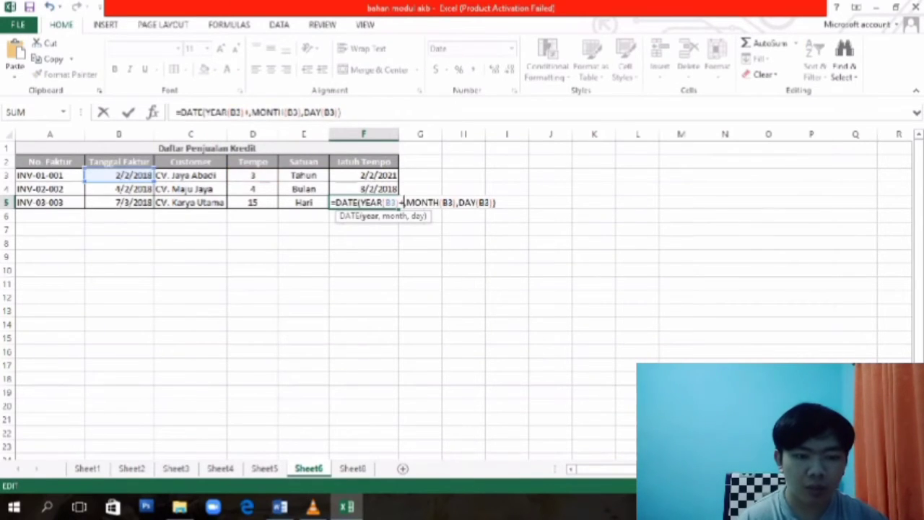
click(397, 203)
key(BackSpace)
key(BackSpace)
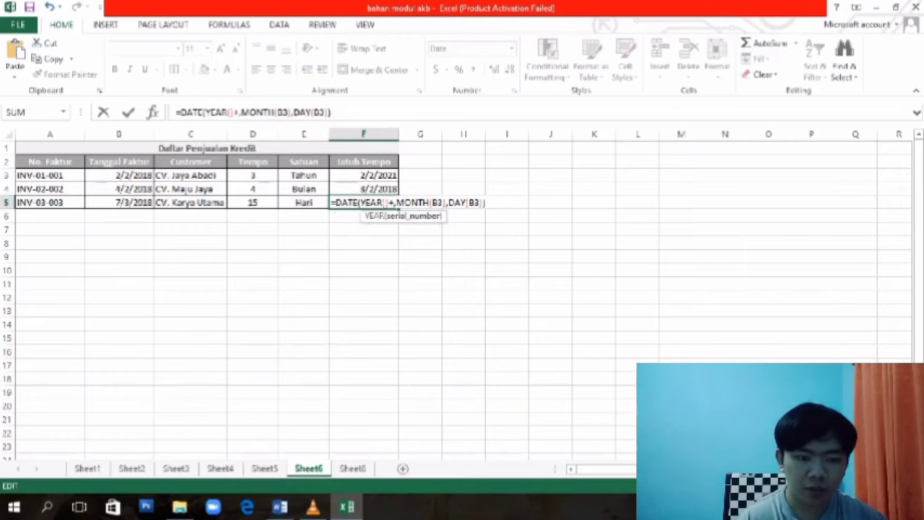
click(437, 203)
key(BackSpace)
key(BackSpace)
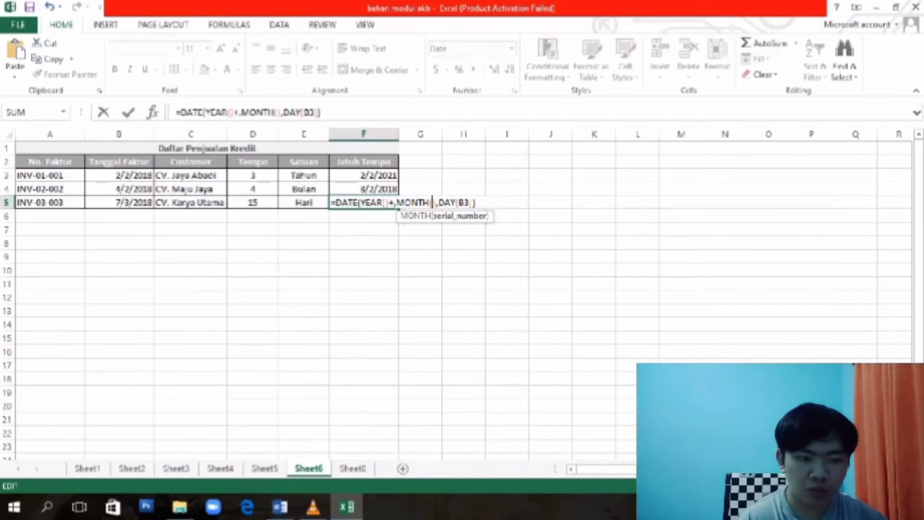
click(469, 203)
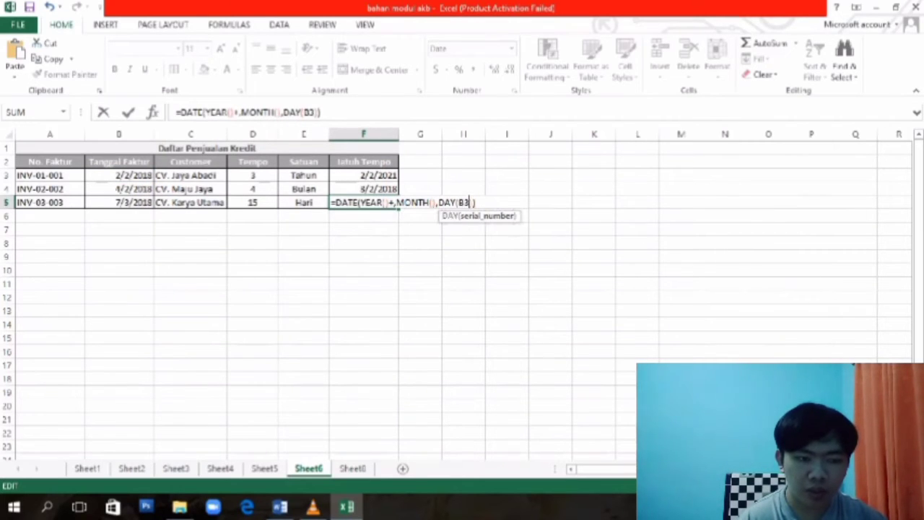
key(BackSpace)
key(BackSpace)
Point the YEAR and MONTH functions in the F5 formula to B5 and remove the plus sign after YEAR.
click(385, 202)
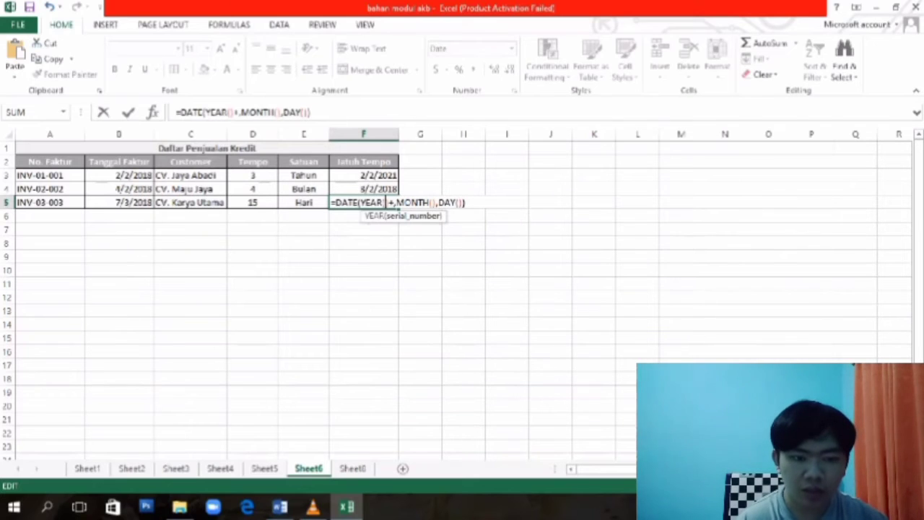
click(119, 203)
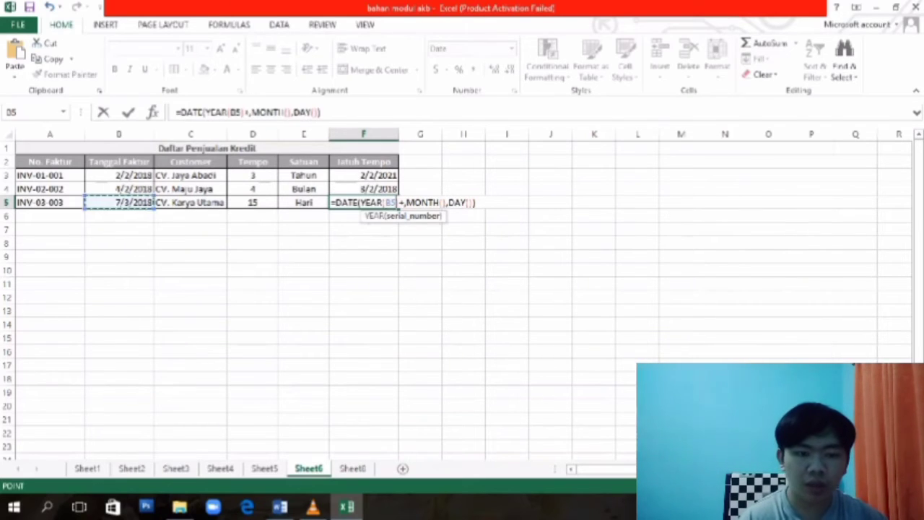
click(443, 203)
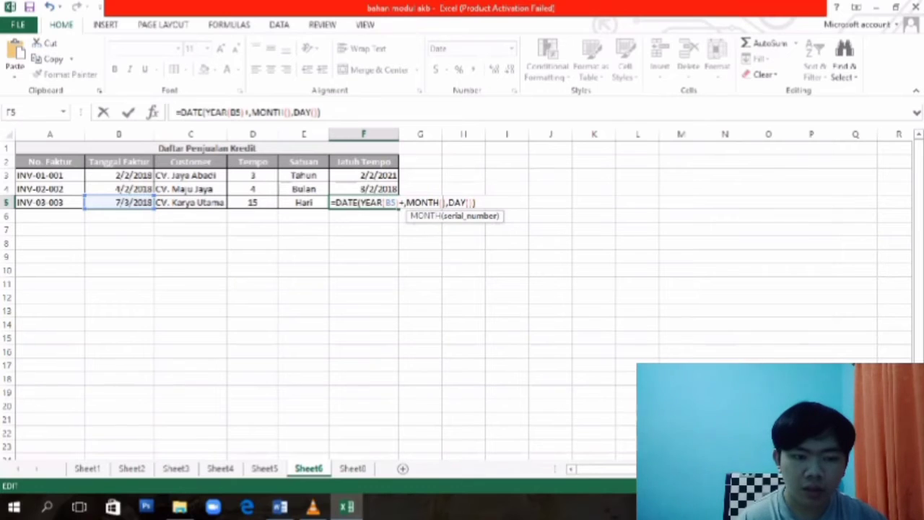
click(119, 203)
click(405, 203)
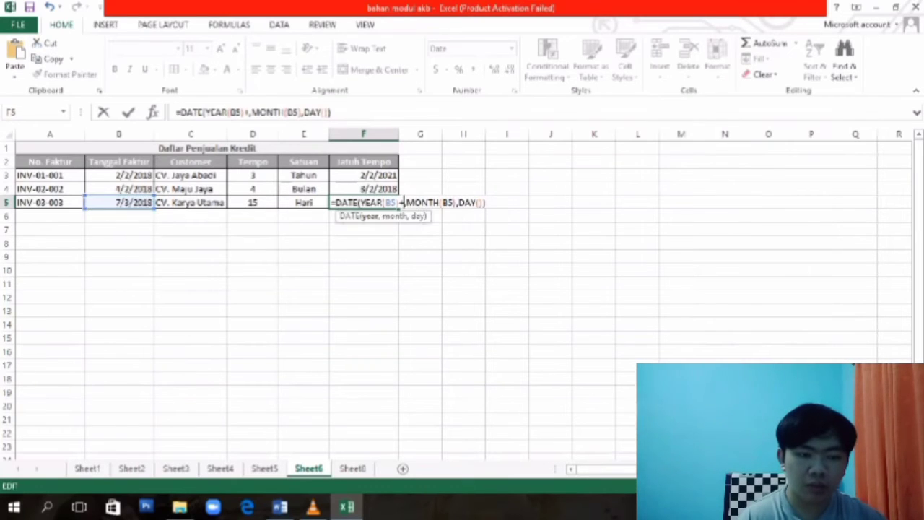
key(BackSpace)
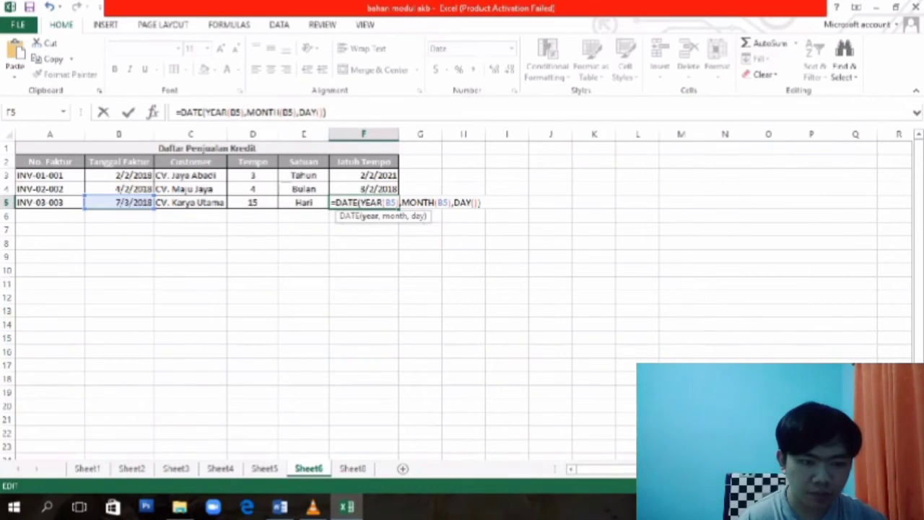
Complete the F5 formula's day argument as DAY(B5)+D5 and enter the formula.
click(472, 203)
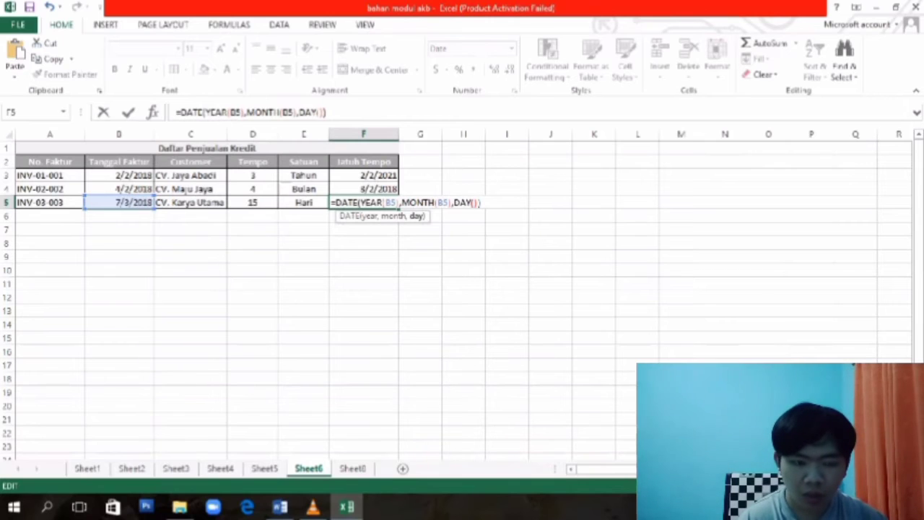
click(475, 203)
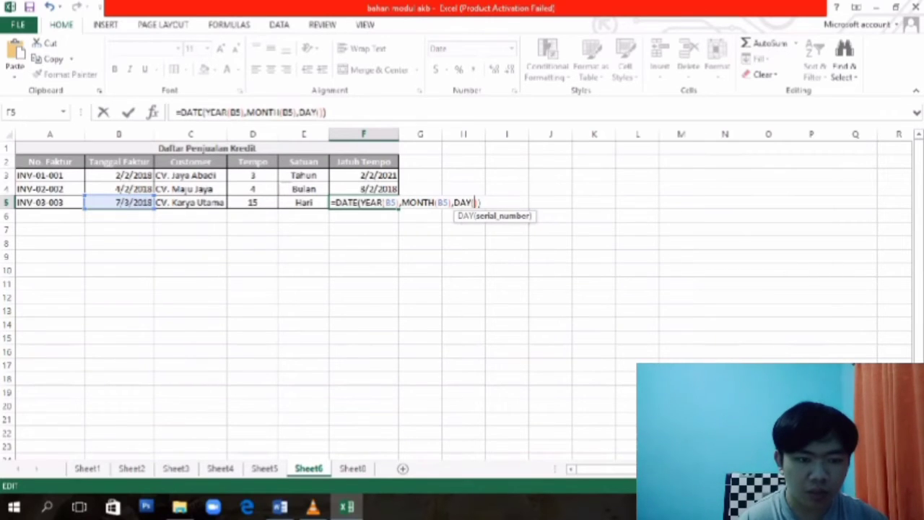
click(119, 203)
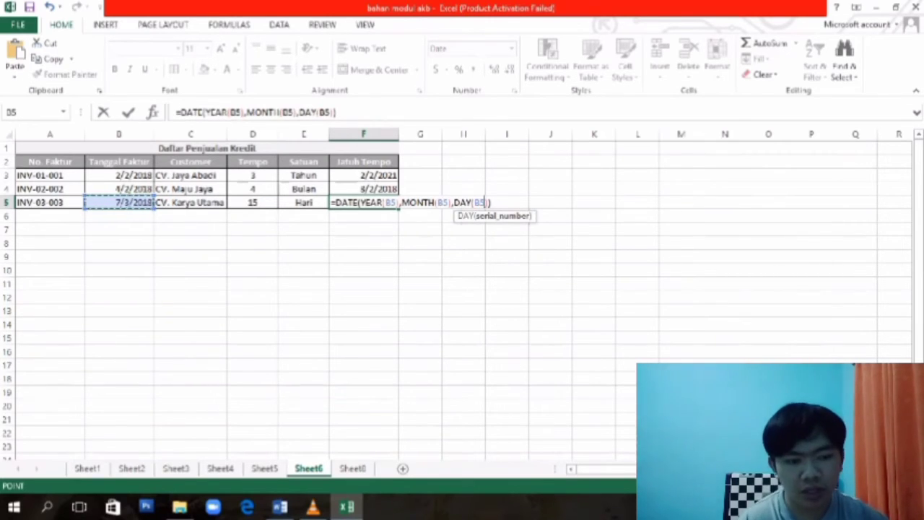
click(488, 203)
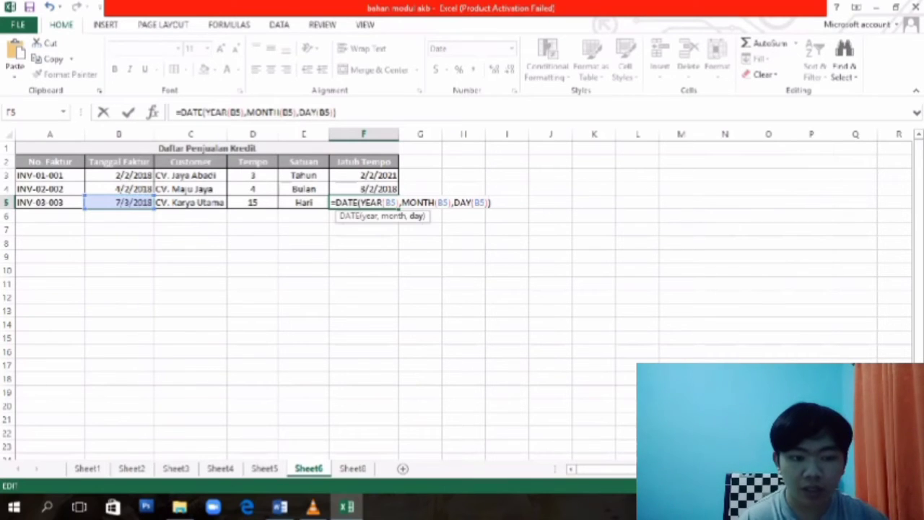
text(+)
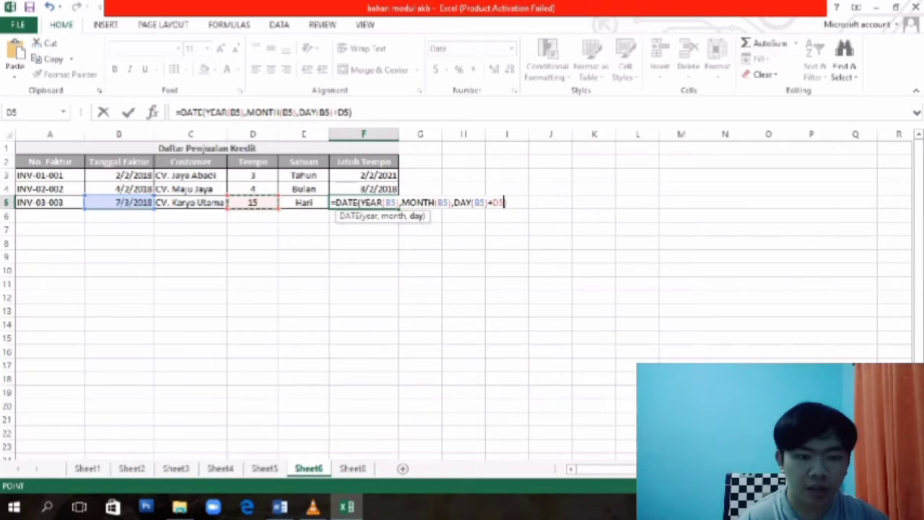
key(Return)
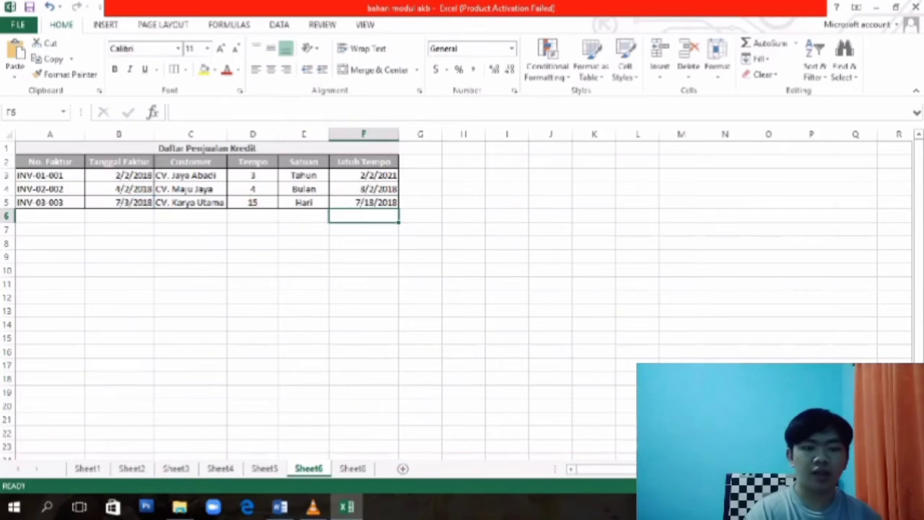
Compare the Satuan units in E3:E5 with the due-date formulas in F3:F5.
click(364, 203)
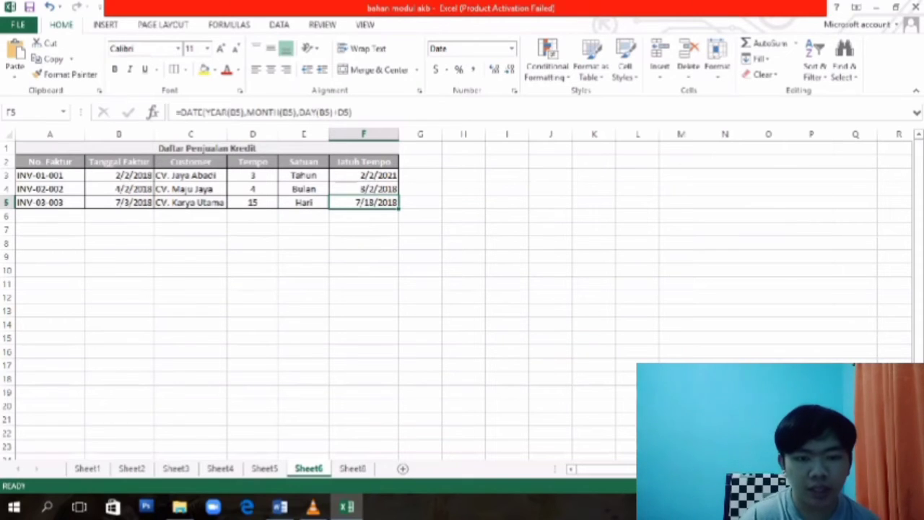
click(304, 176)
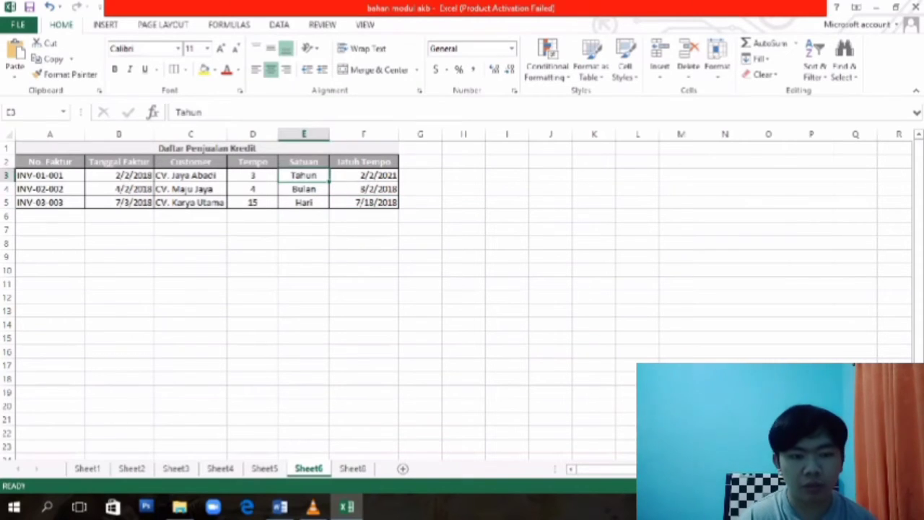
click(364, 176)
click(304, 189)
click(364, 189)
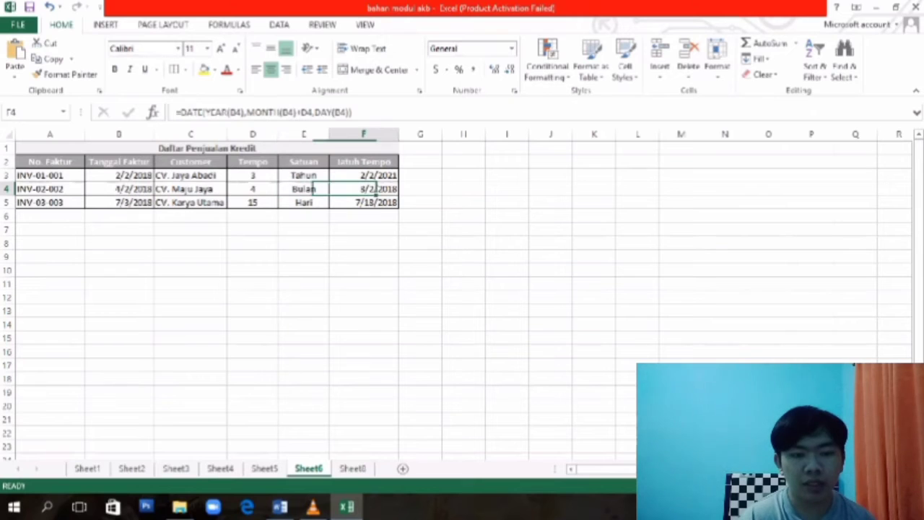
click(304, 203)
click(364, 203)
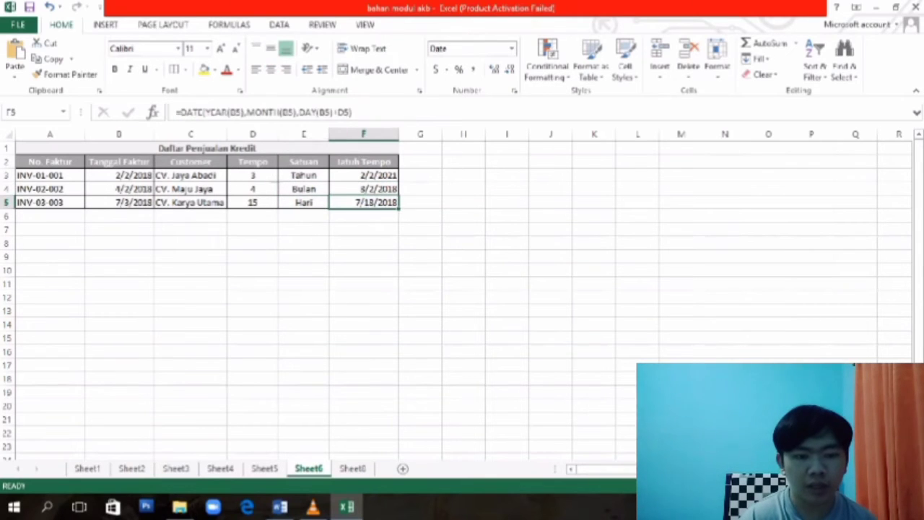
Open Sheet8, switch to the Word module and read section 4, Penamaan Range Sel, including the range naming rules.
click(352, 469)
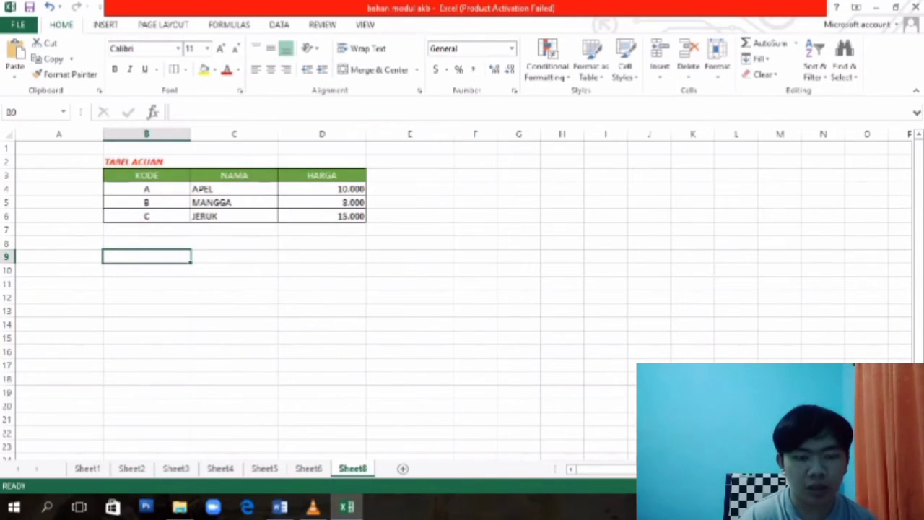
click(280, 507)
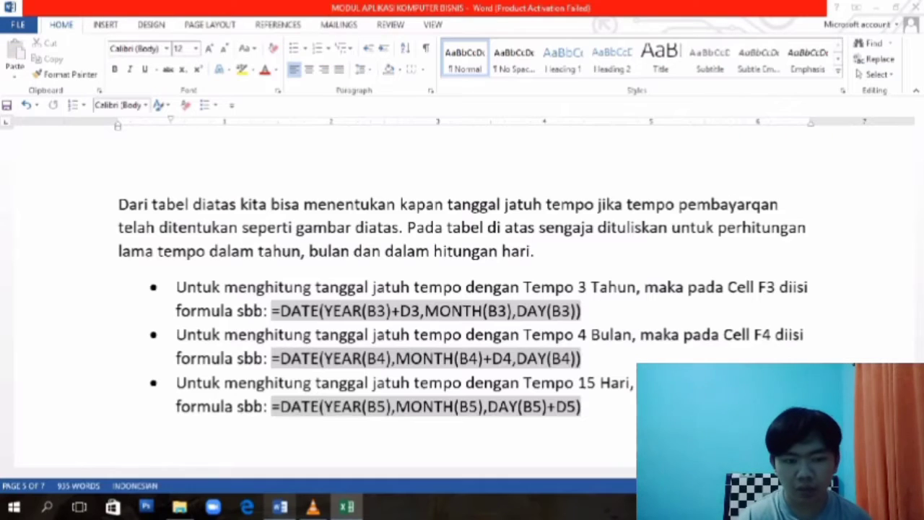
scroll(462, 289, down, 7)
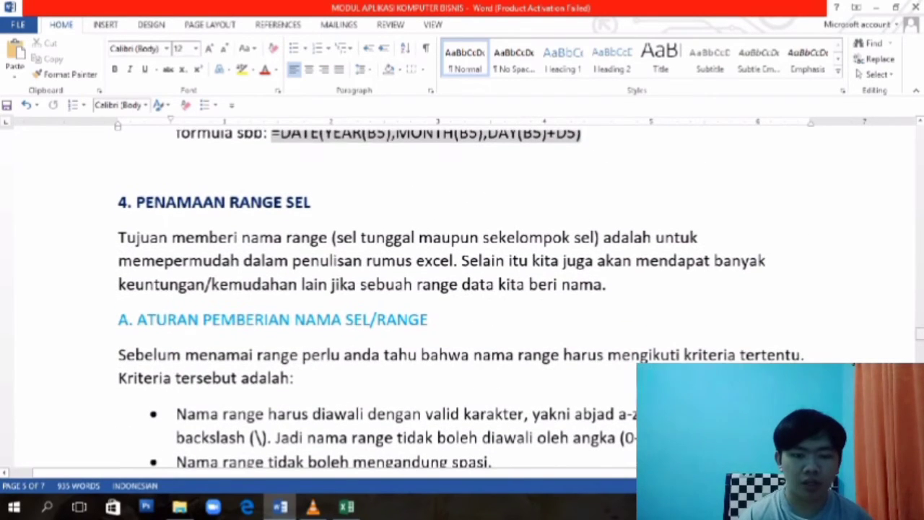
drag(312, 202, 118, 204)
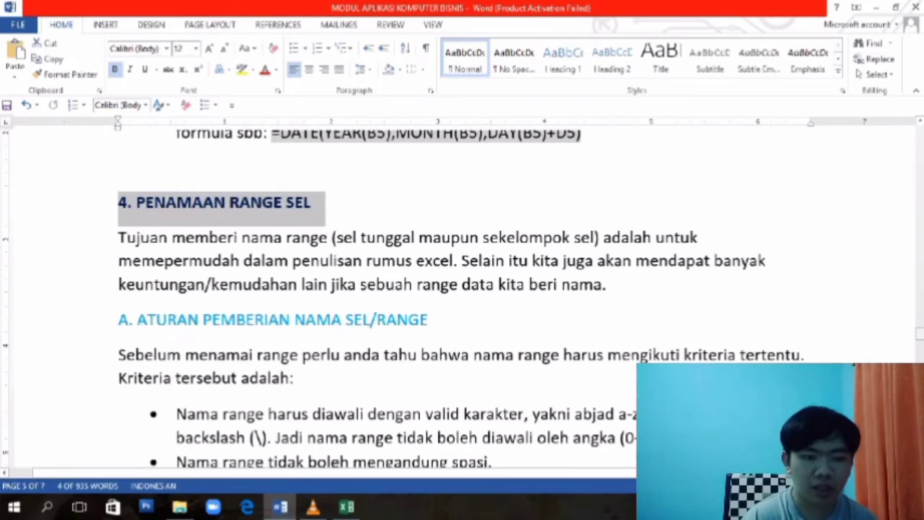
drag(920, 332, 920, 339)
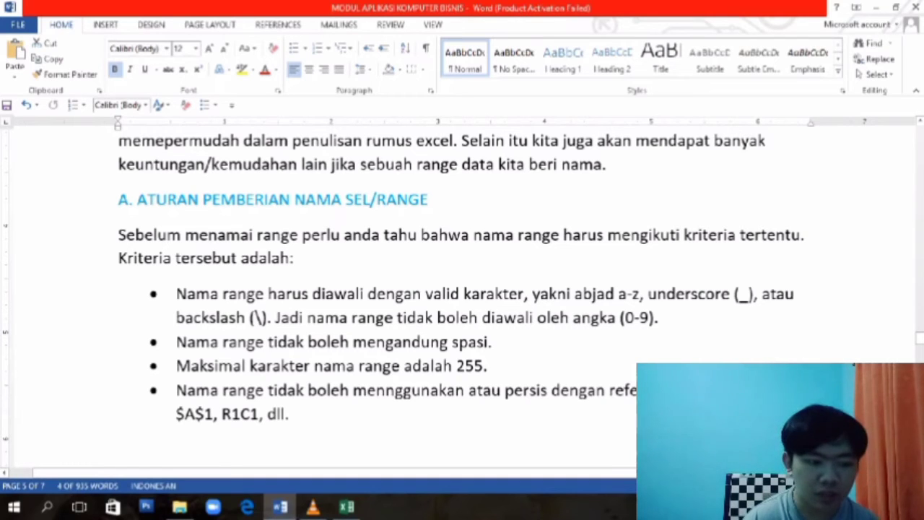
Switch to Excel, name the reference table range B3:D6 TABELACUAN, and deselect the range.
click(347, 507)
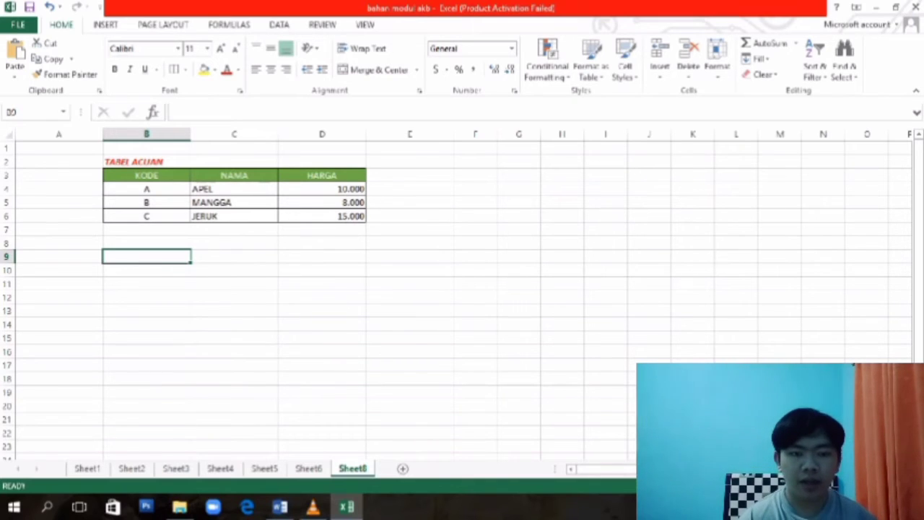
drag(322, 216, 147, 175)
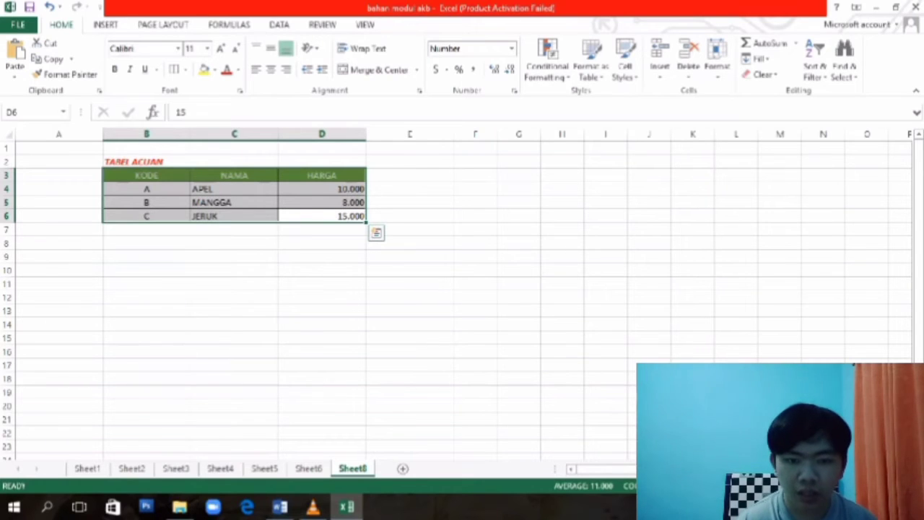
click(63, 112)
click(63, 112)
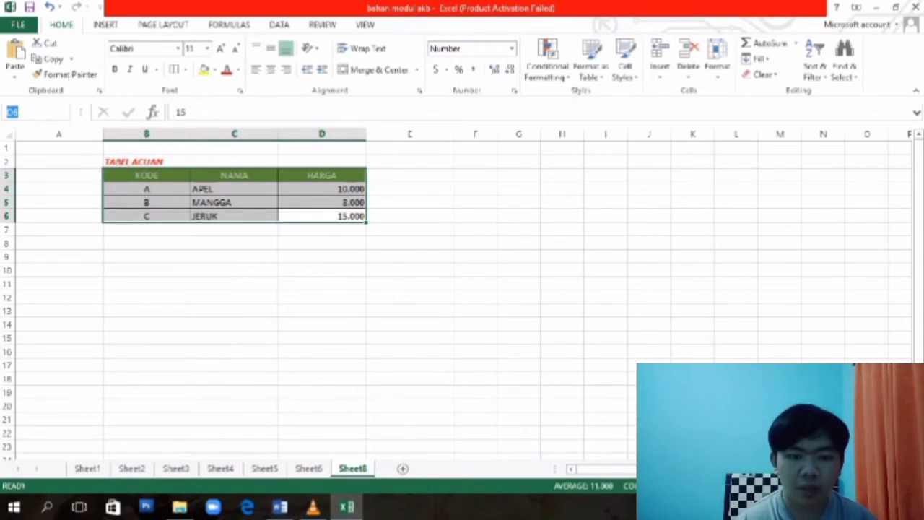
key(BackSpace)
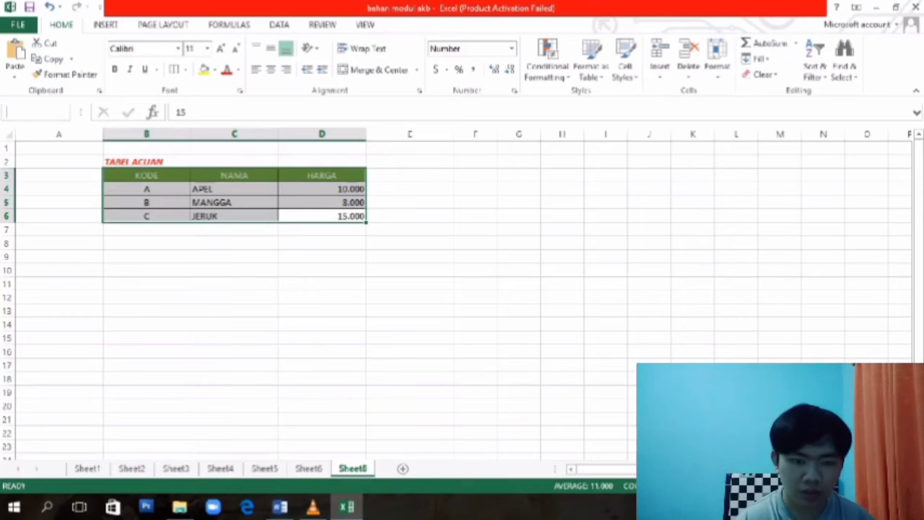
text(TAB)
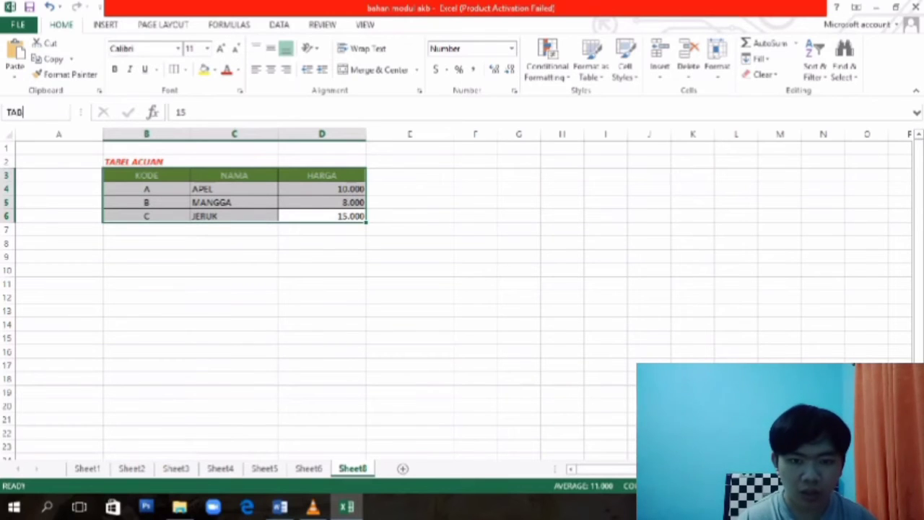
text(ELACUAN)
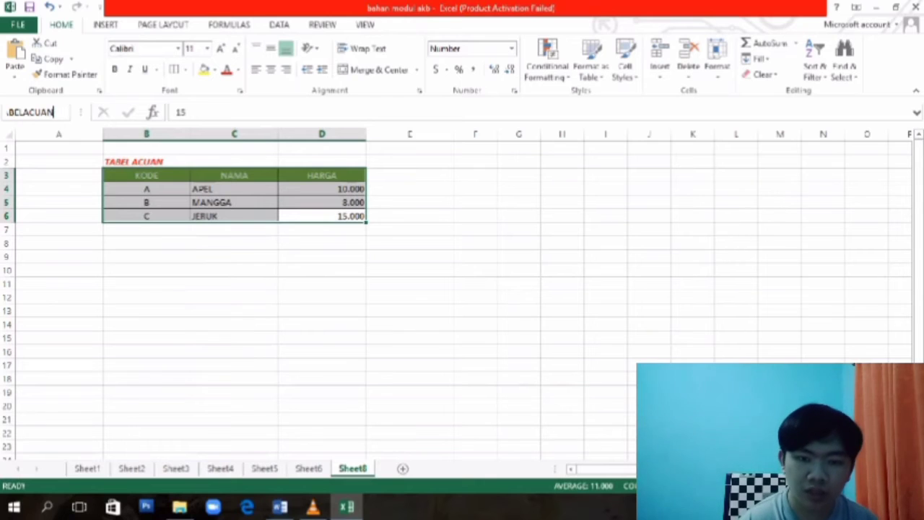
key(Return)
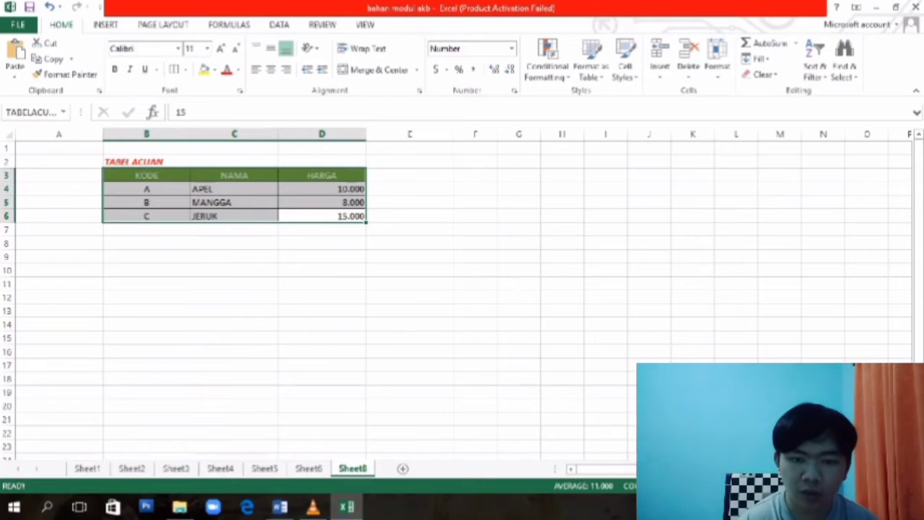
click(234, 243)
click(147, 190)
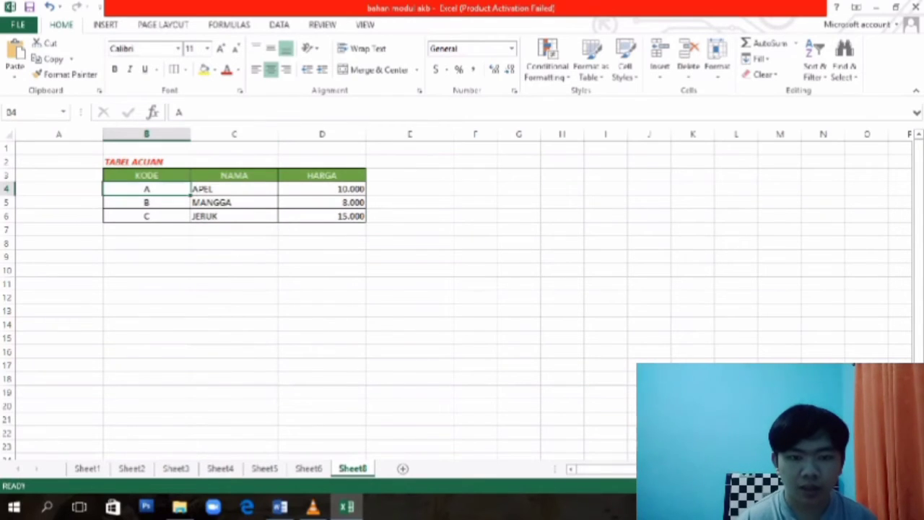
Recall the named range TABELACUAN to select the whole reference table, then deselect it.
click(146, 176)
click(64, 112)
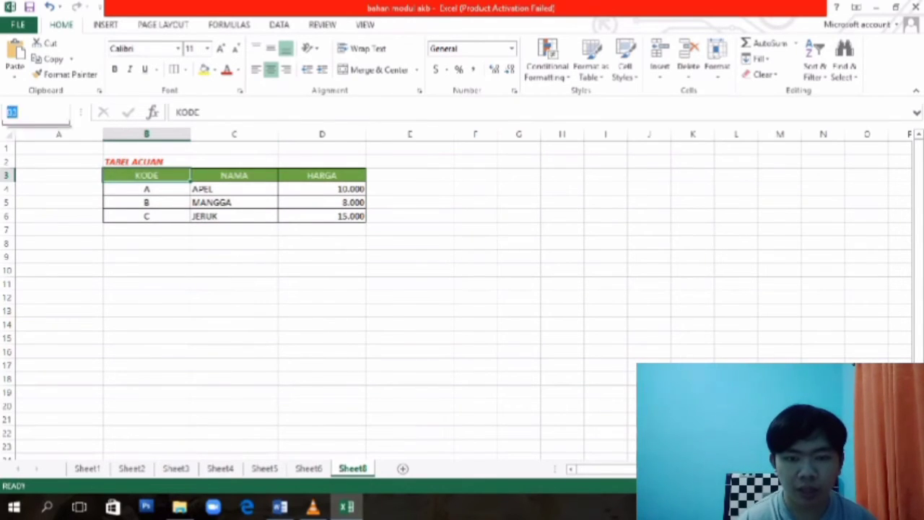
click(33, 128)
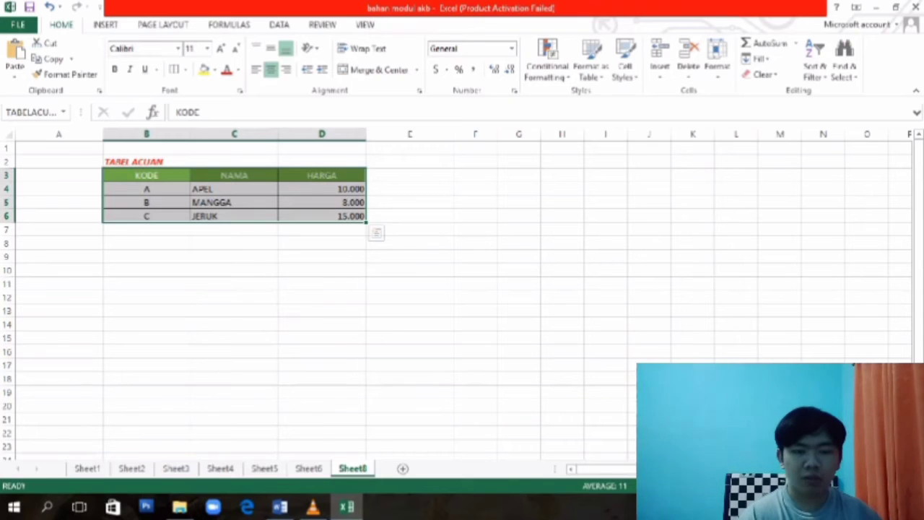
click(191, 162)
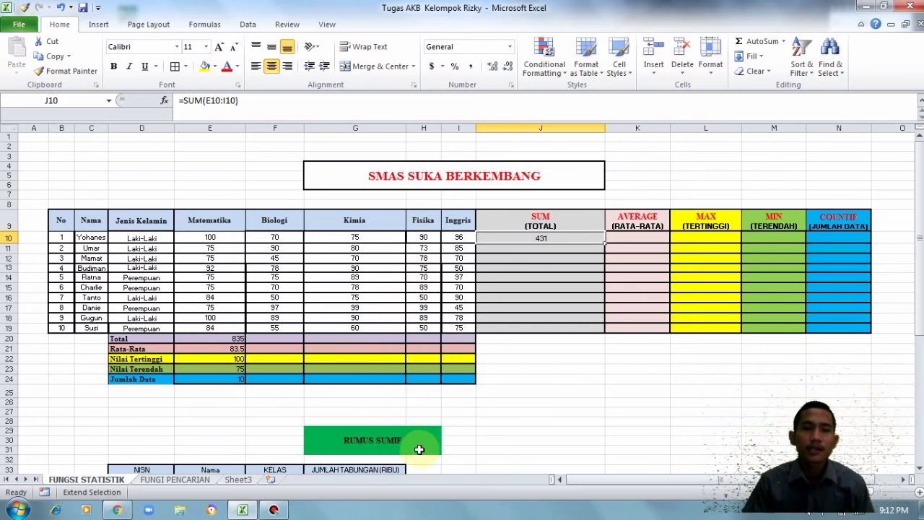
View the FUNGI PENCARIAN sheet, return to FUNGSI STATISTIK, and re-enter the total in J10 as =SUM(E10:I10).
click(192, 480)
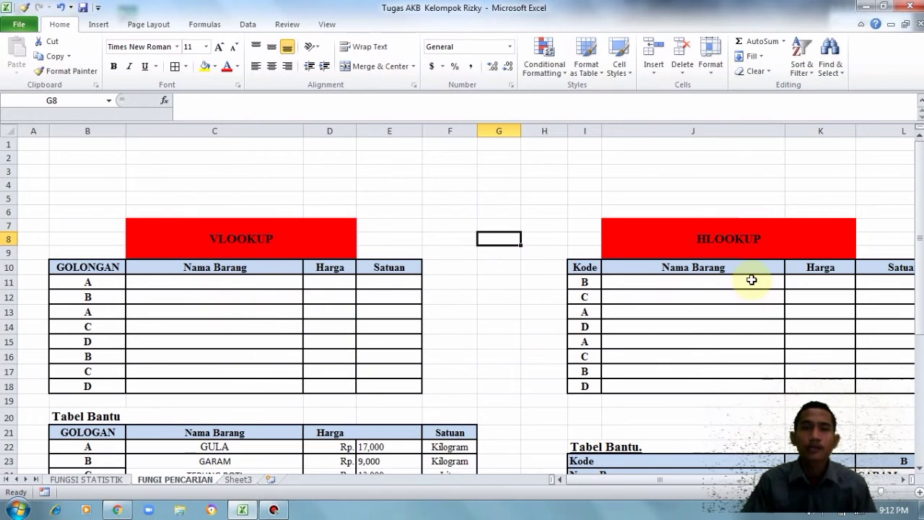
click(86, 480)
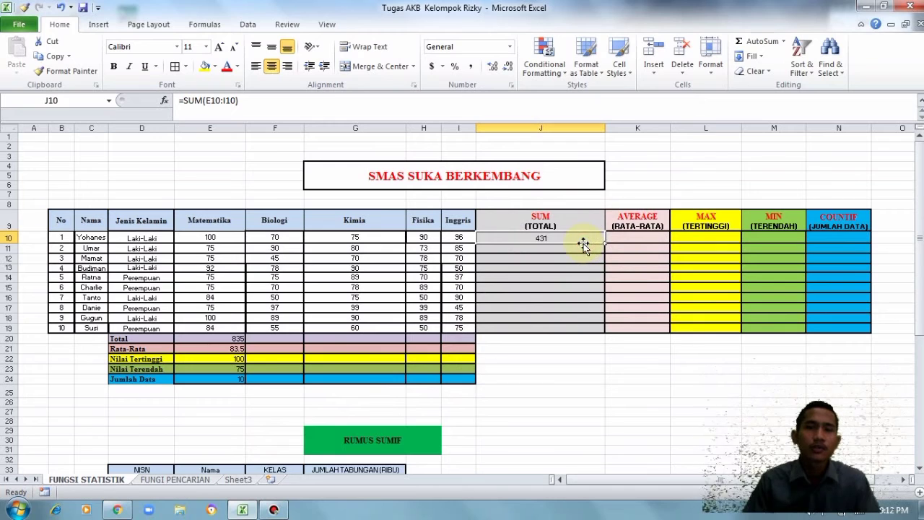
key(BackSpace)
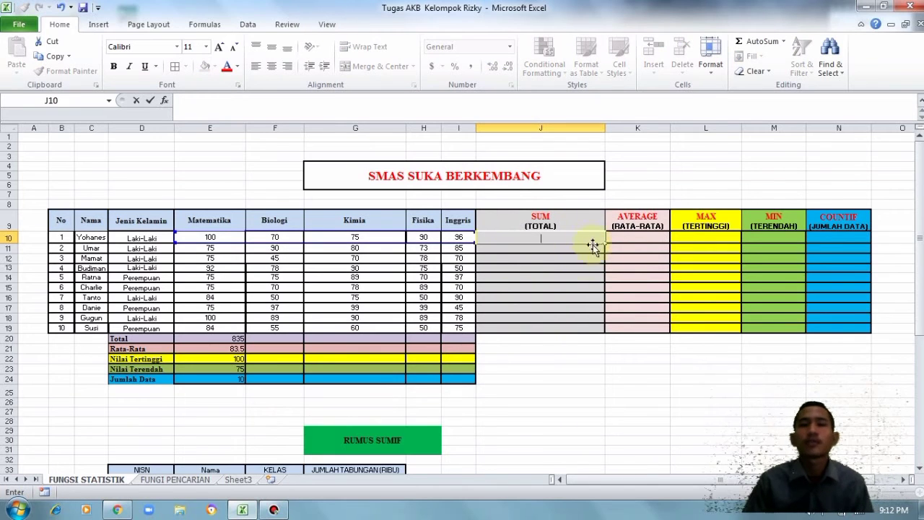
text(=)
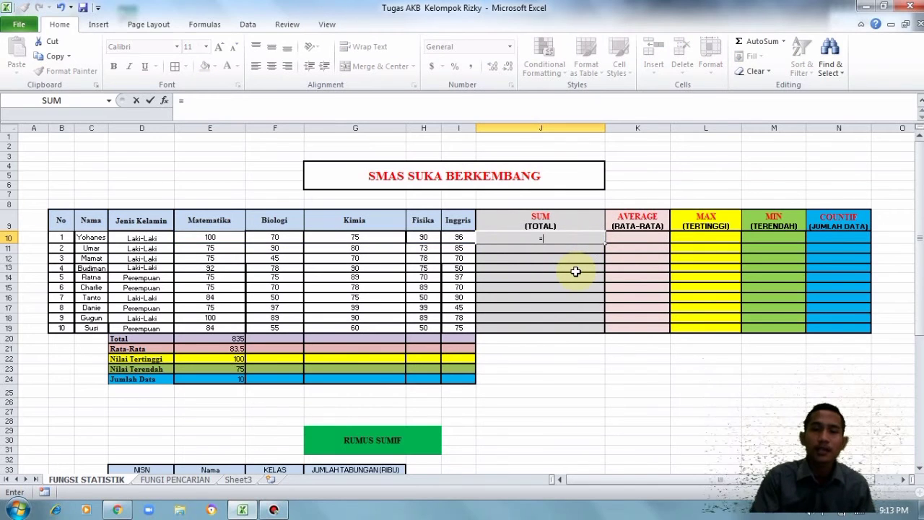
text(SU)
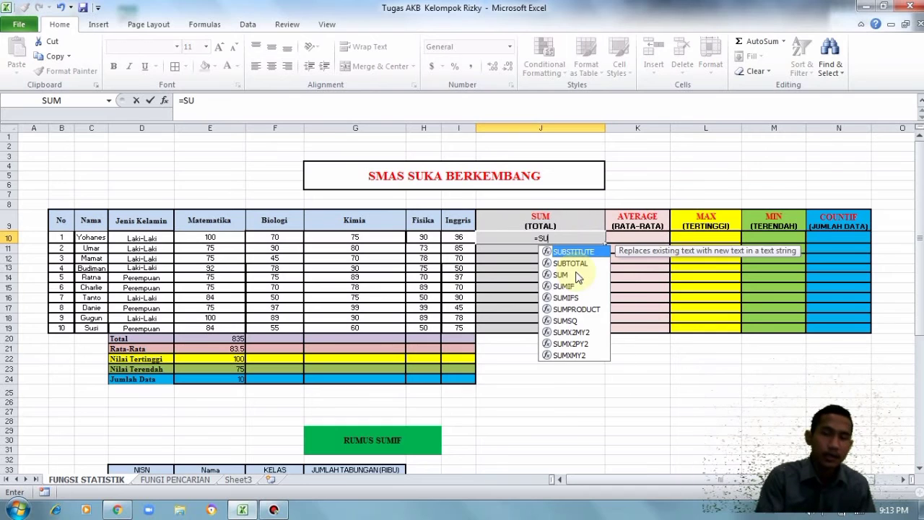
text(M()
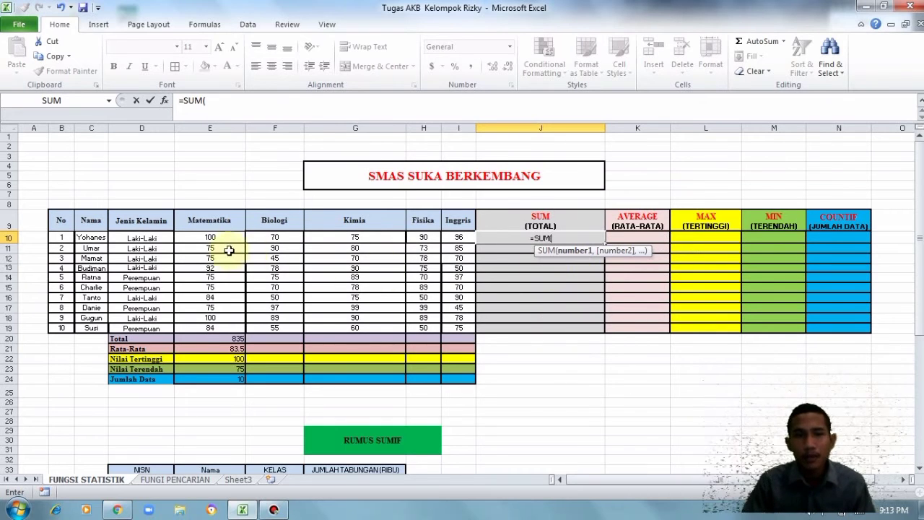
drag(209, 238, 476, 246)
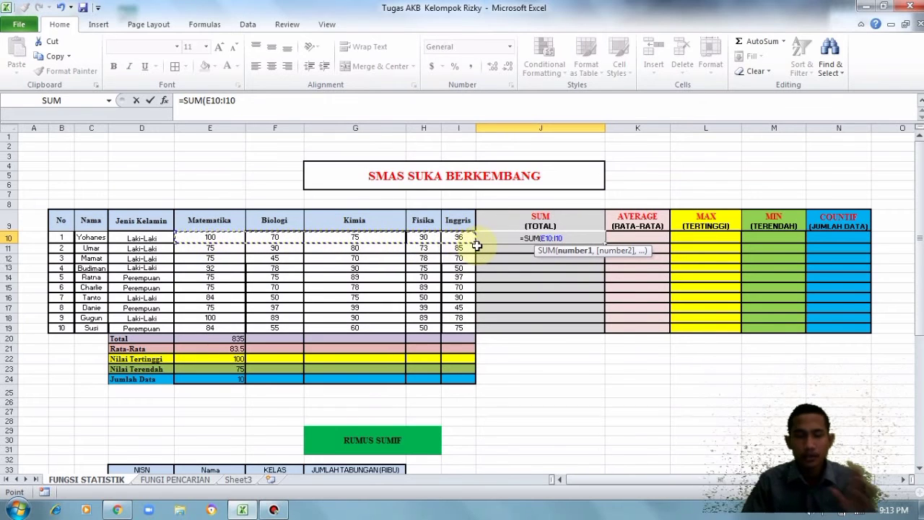
key(Return)
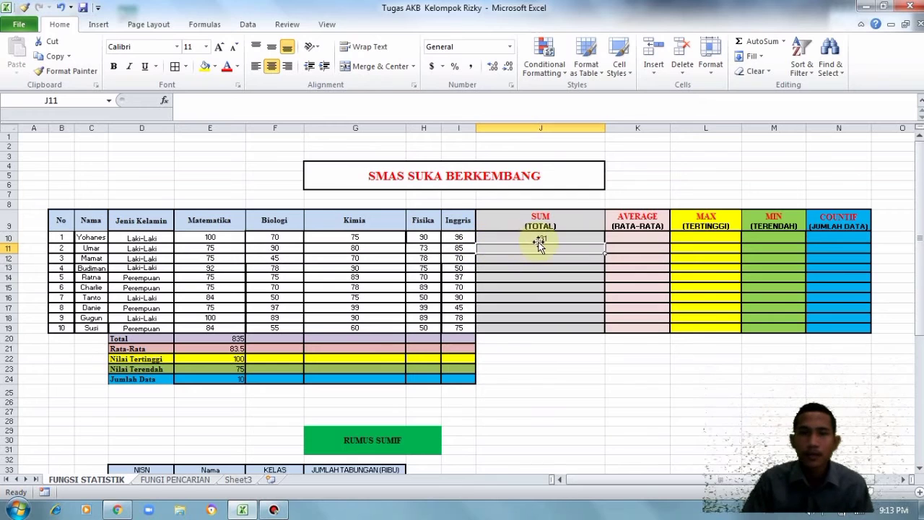
Fill the SUM formula from J10 down through J19, stopping at the last student row.
click(568, 237)
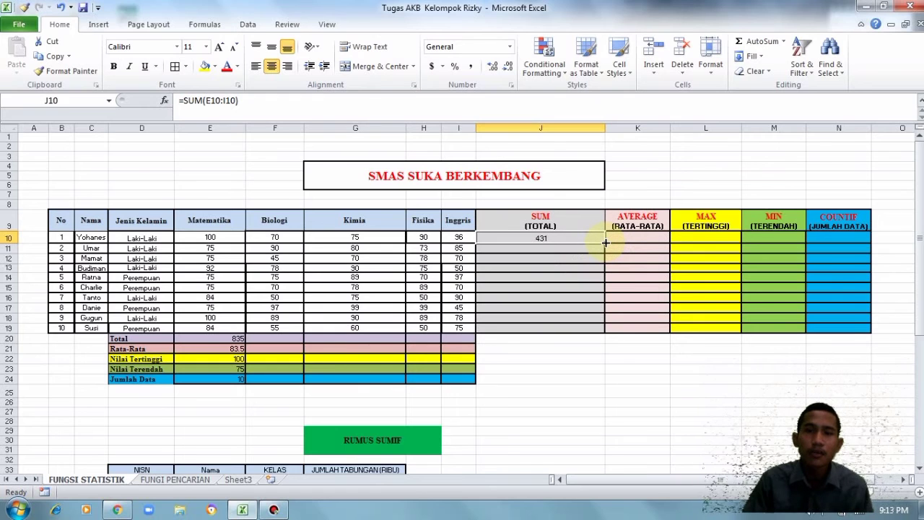
double_click(606, 243)
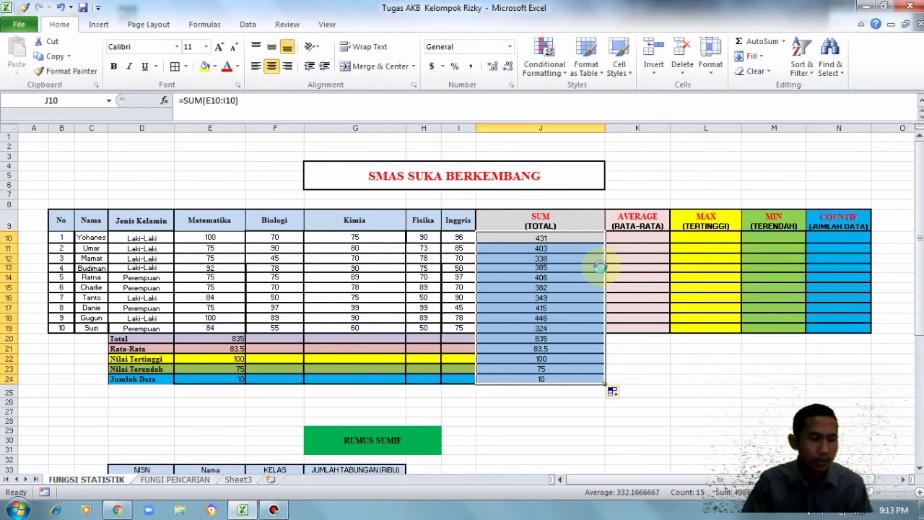
key(ctrl+z)
drag(605, 242, 603, 326)
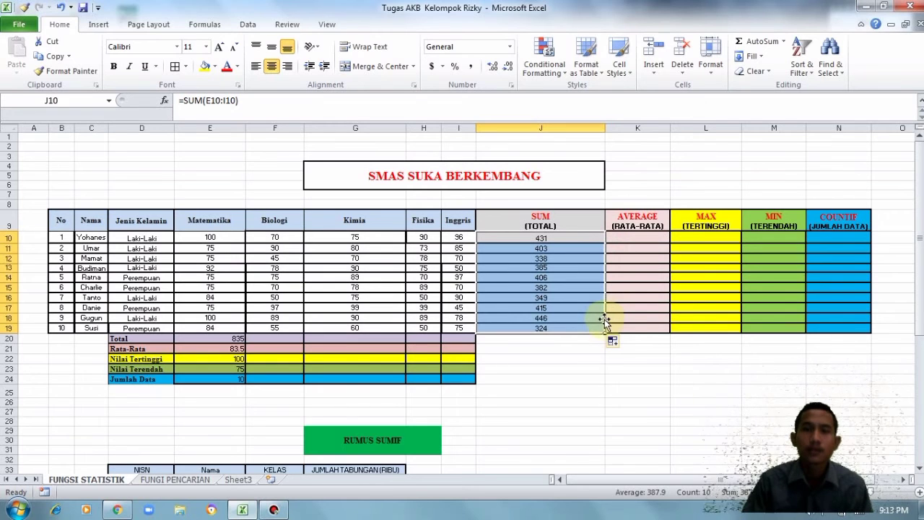
Calculate the first student's average score in K10 with =AVERAGE(E10:I10).
click(650, 243)
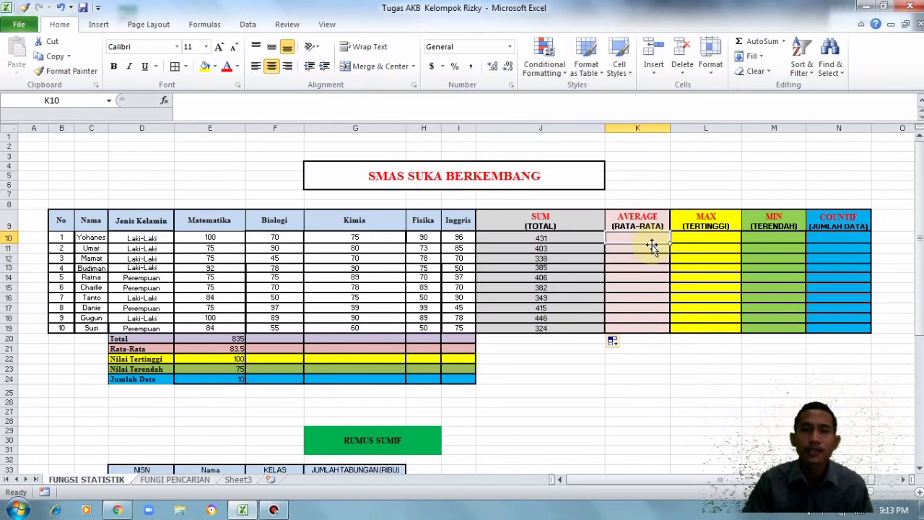
text(=)
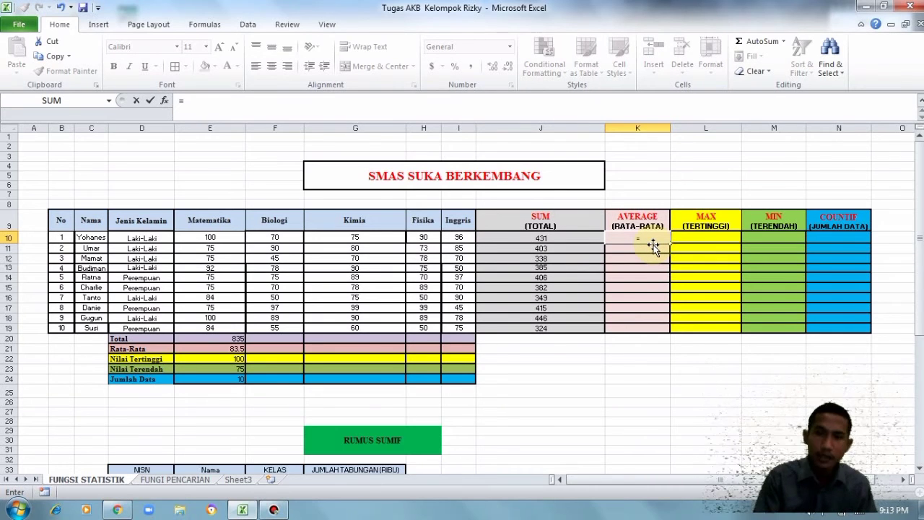
text(AVERAG)
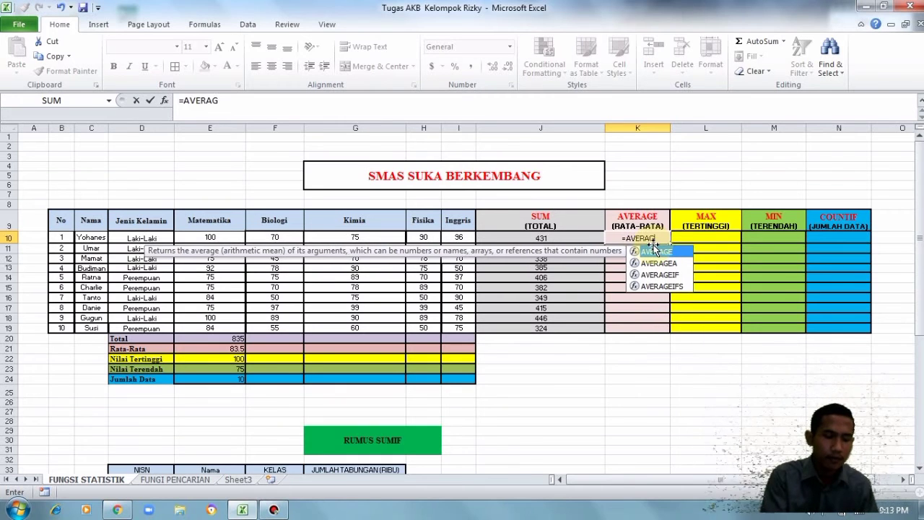
text(E()
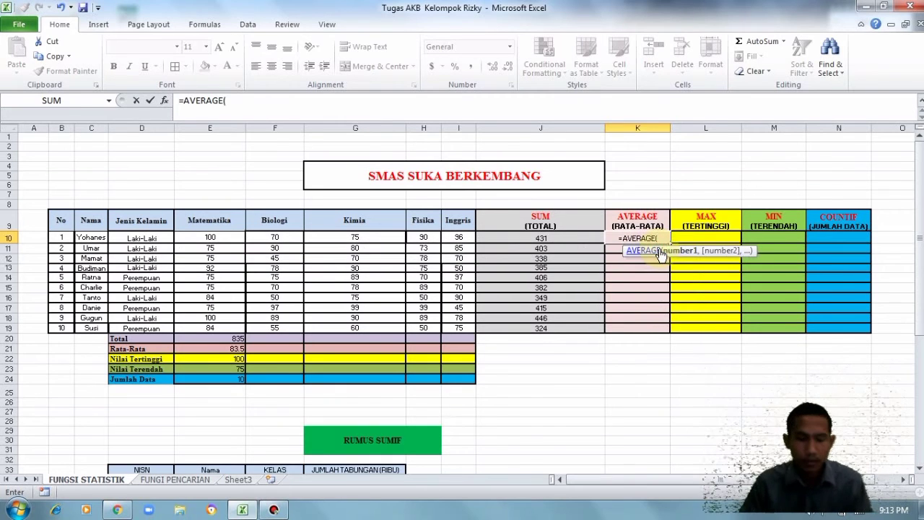
drag(210, 238, 453, 241)
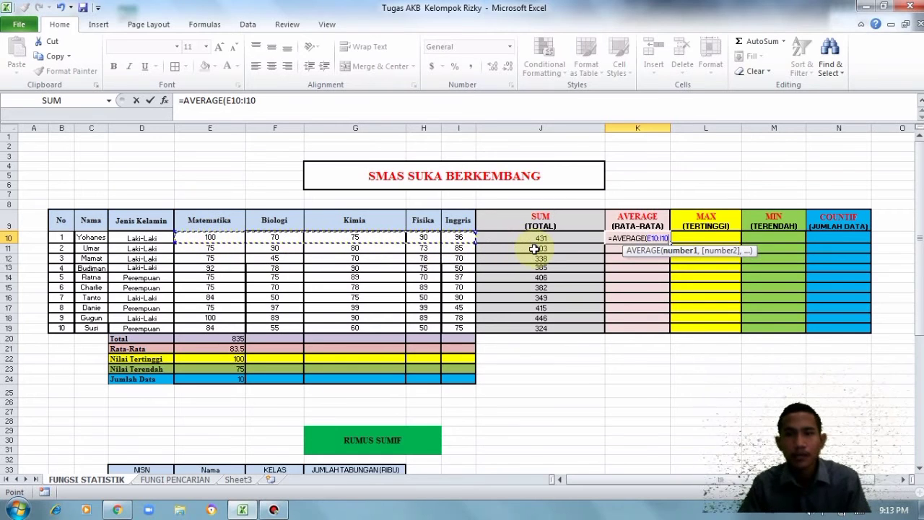
key(Return)
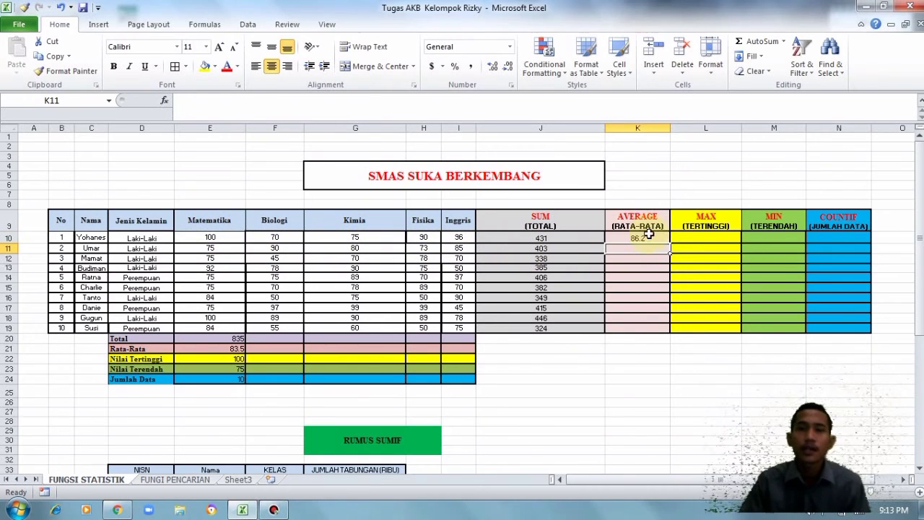
Calculate the first student's highest score in L10 with =MAX(E10:I10).
click(717, 239)
text(=)
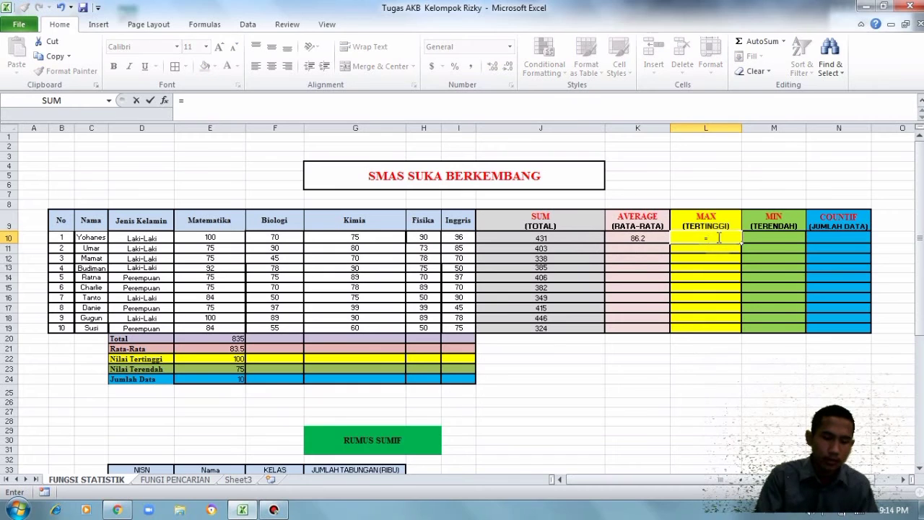
text(MAX()
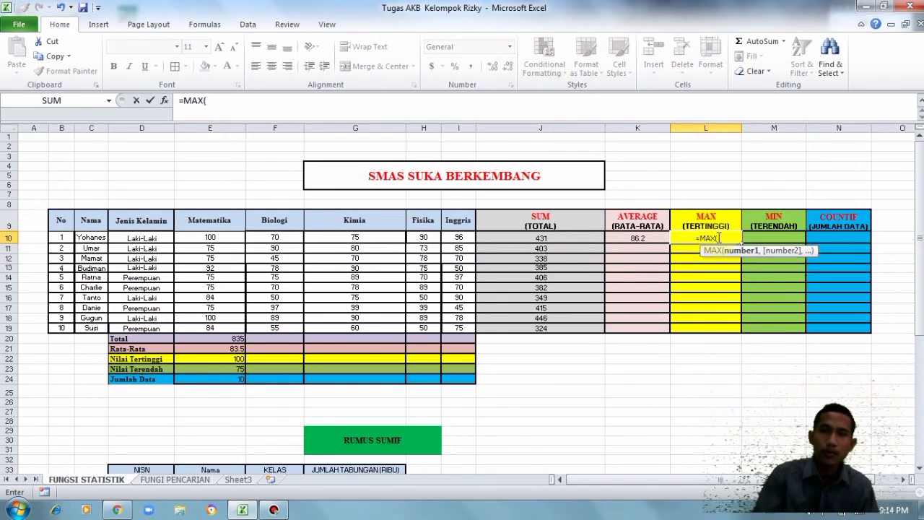
drag(220, 238, 458, 241)
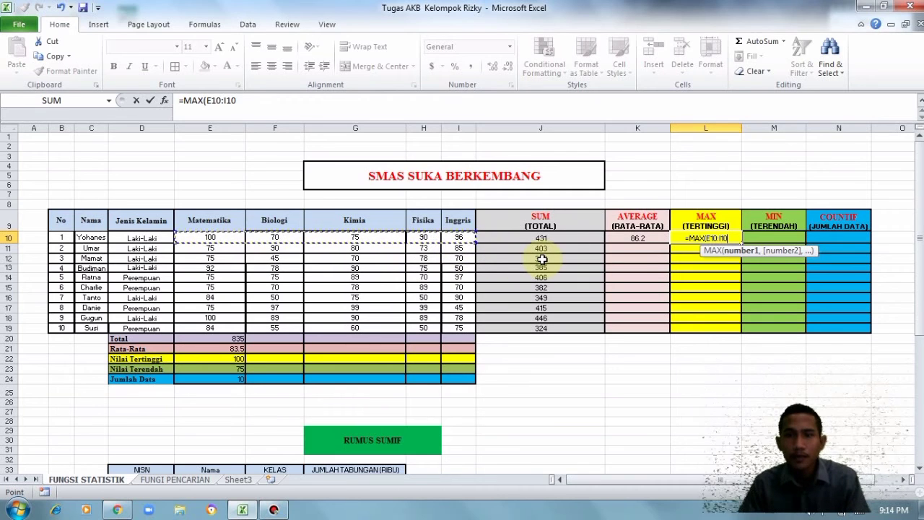
key(Return)
Calculate the first student's lowest score in M10 with =MIN(E10:I10).
click(784, 238)
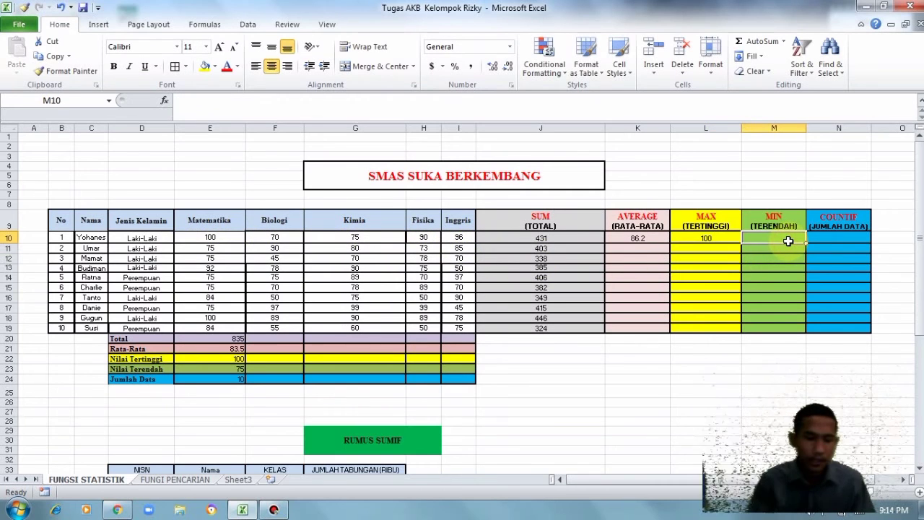
text(=MIN)
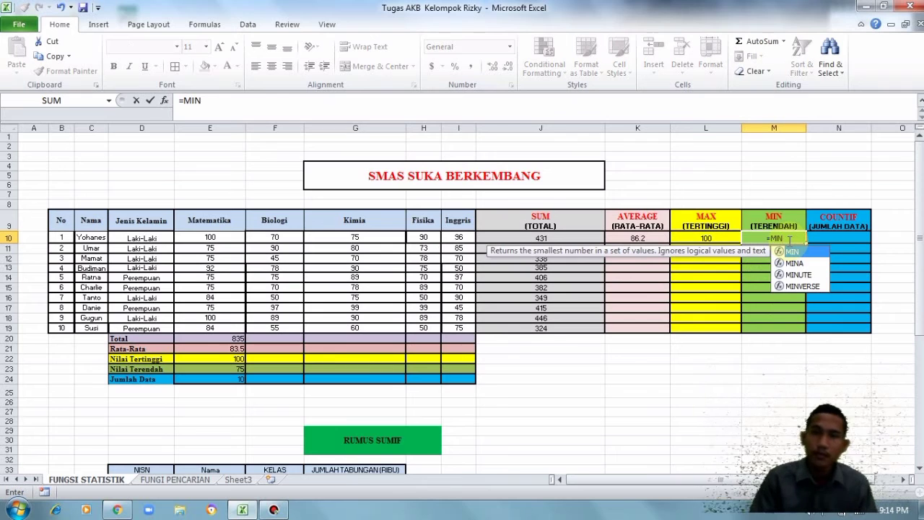
text(()
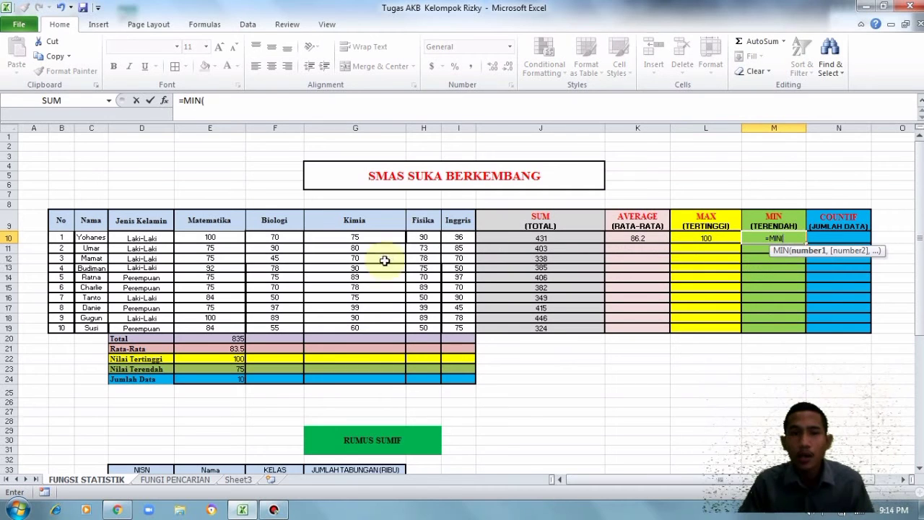
drag(221, 237, 457, 237)
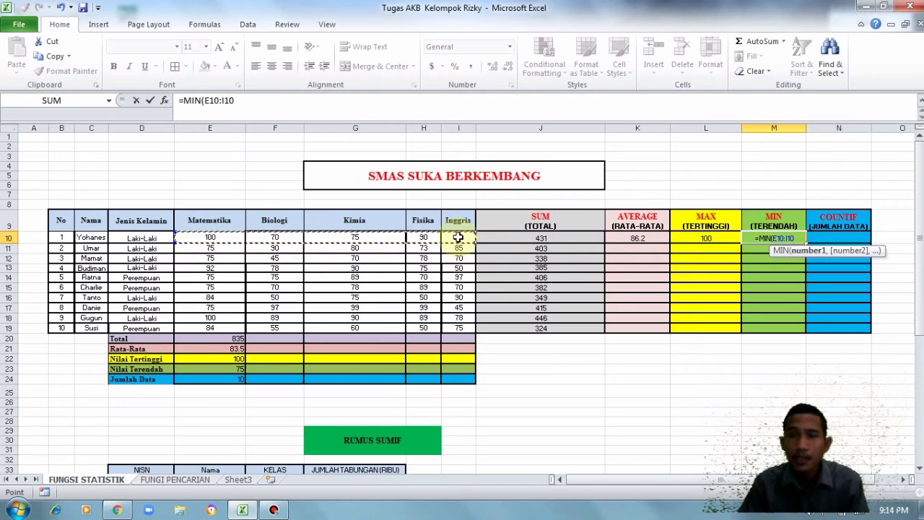
key(Return)
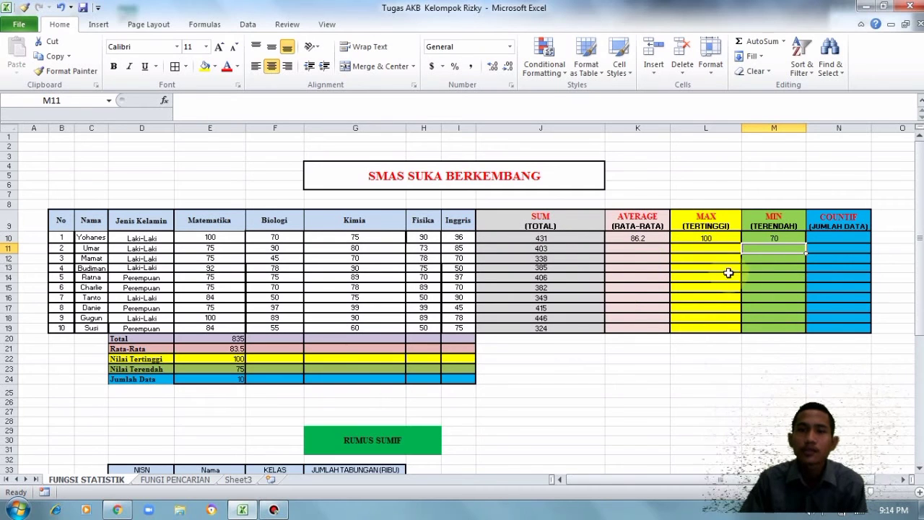
Fill the average, maximum and minimum formulas in K10:M10 down through row 19.
click(655, 237)
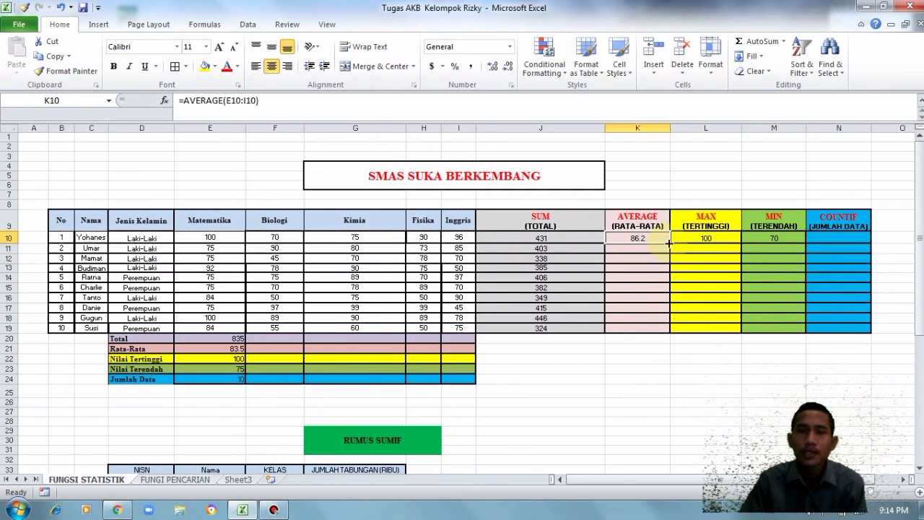
drag(656, 238, 783, 239)
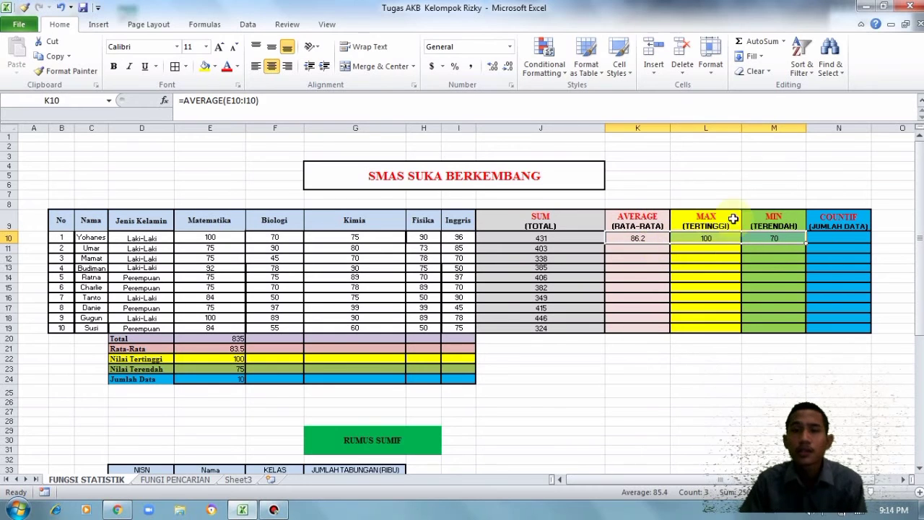
drag(808, 244, 807, 332)
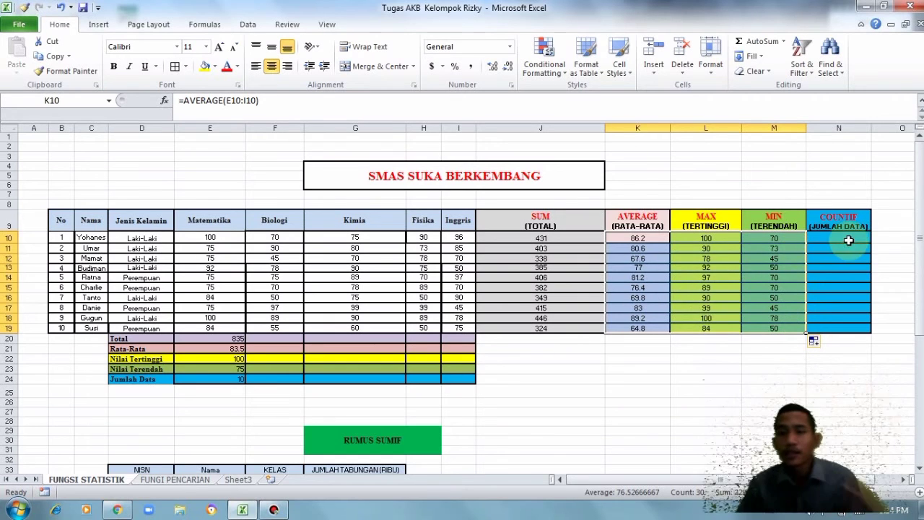
Count the first student's scores above 75 in N10 with =COUNTIF(E10:I10,">75").
click(848, 239)
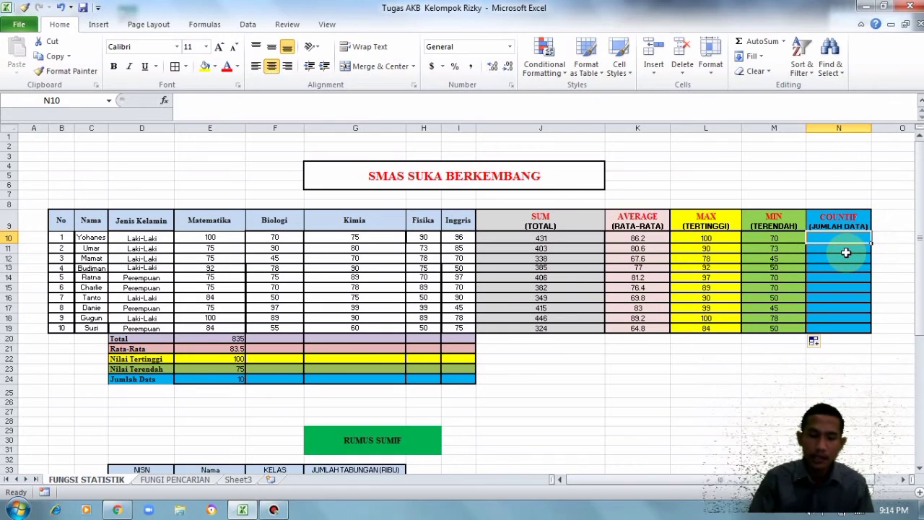
text(=COUNTIF)
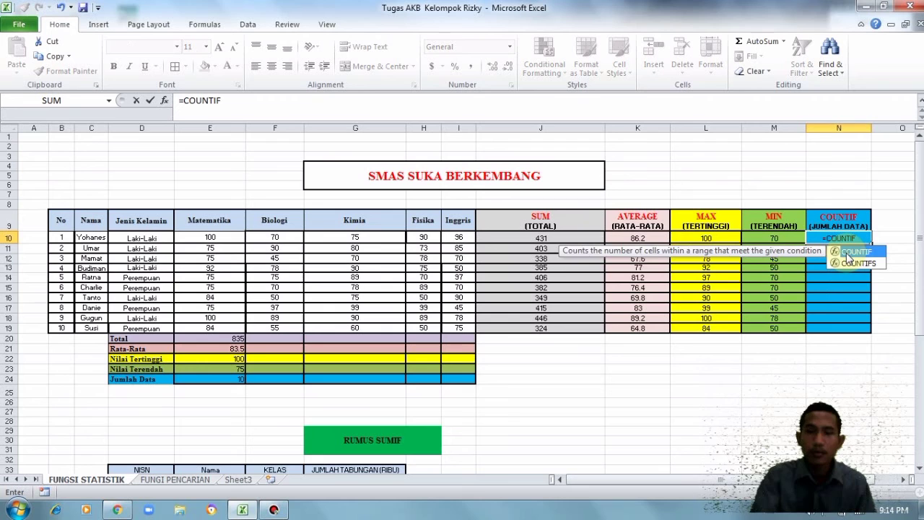
double_click(849, 254)
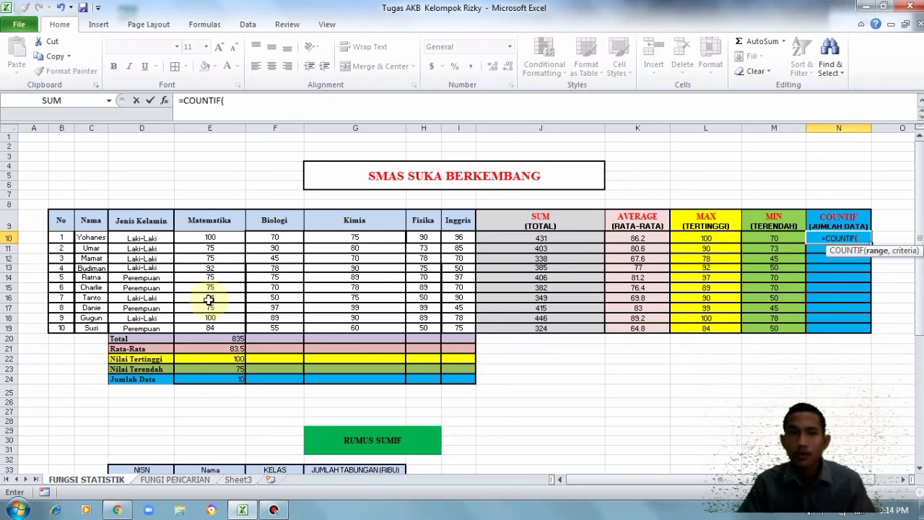
drag(212, 237, 457, 245)
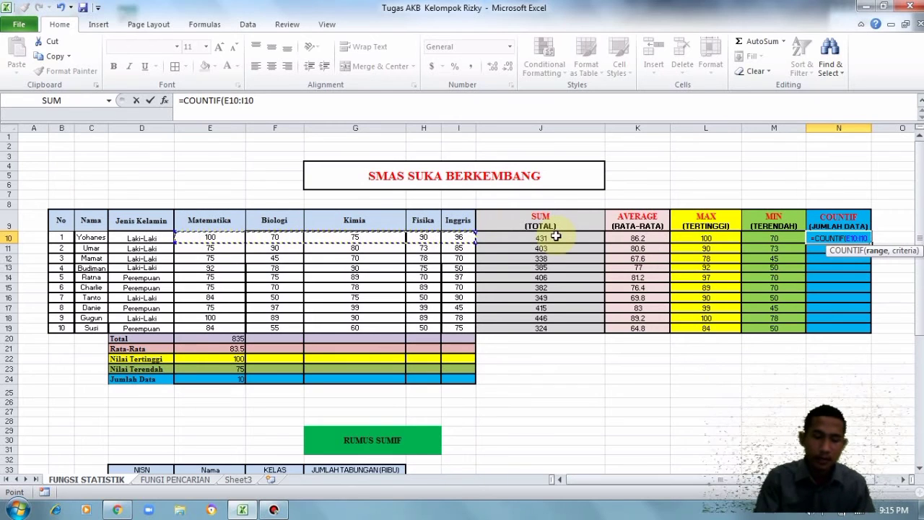
text(,)
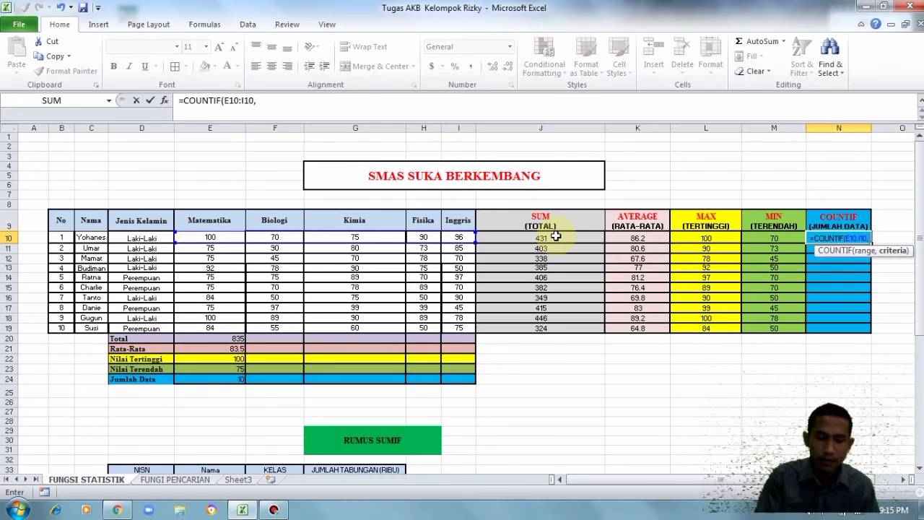
text(>75)
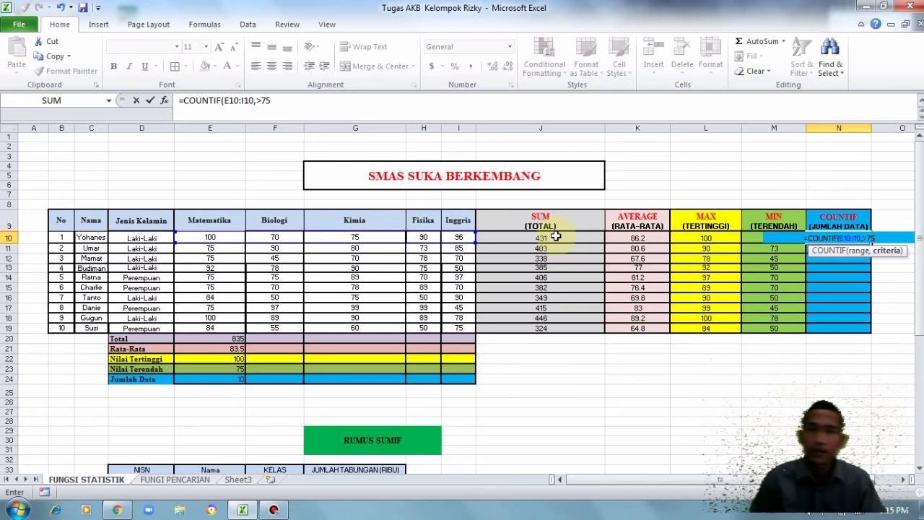
key(Return)
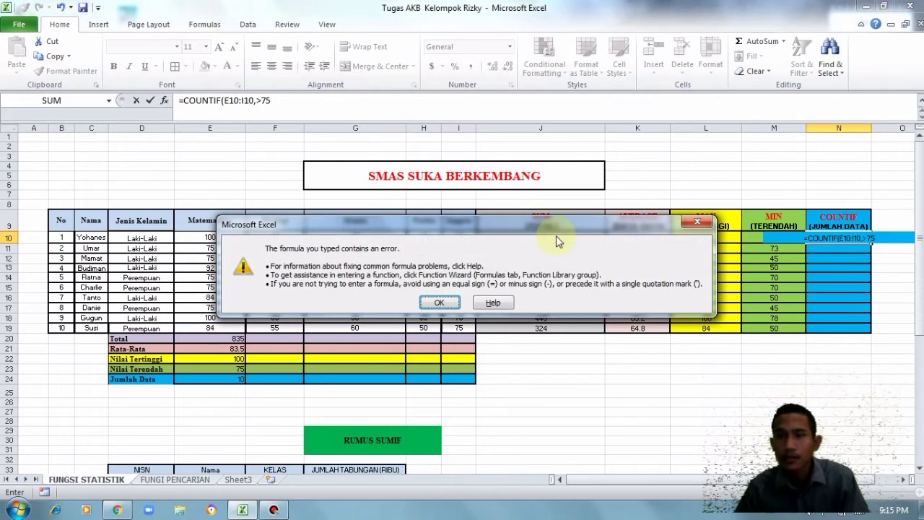
click(440, 302)
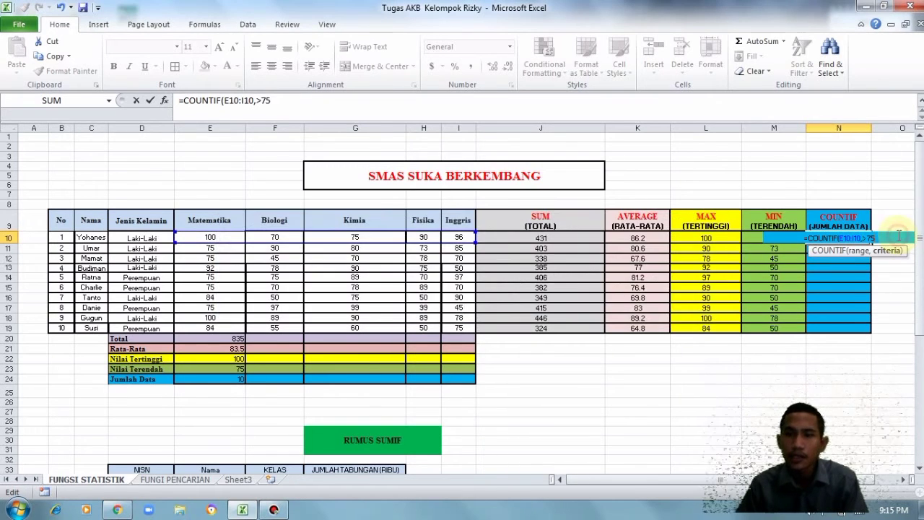
text(")
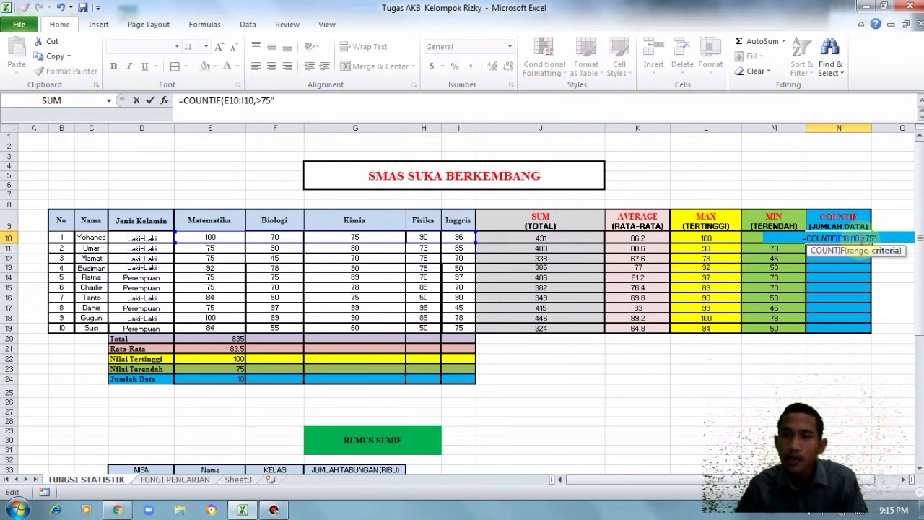
click(861, 239)
text(")
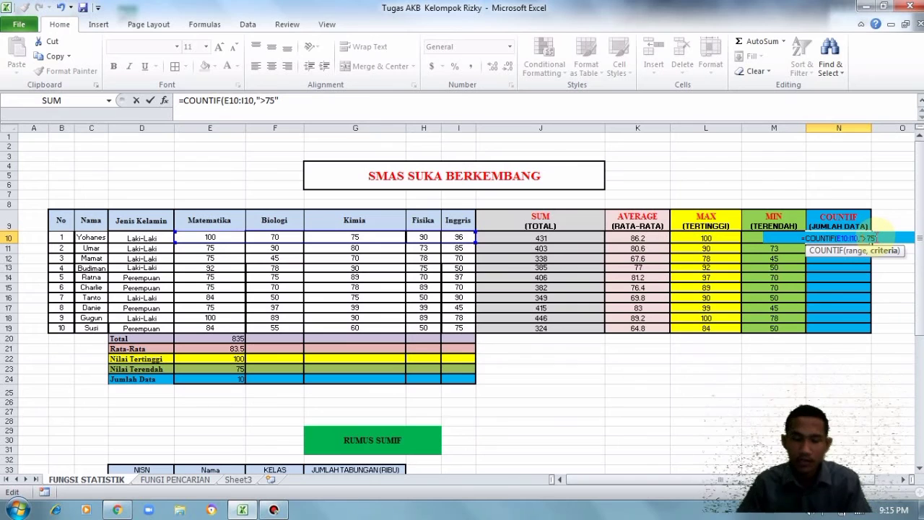
key(Return)
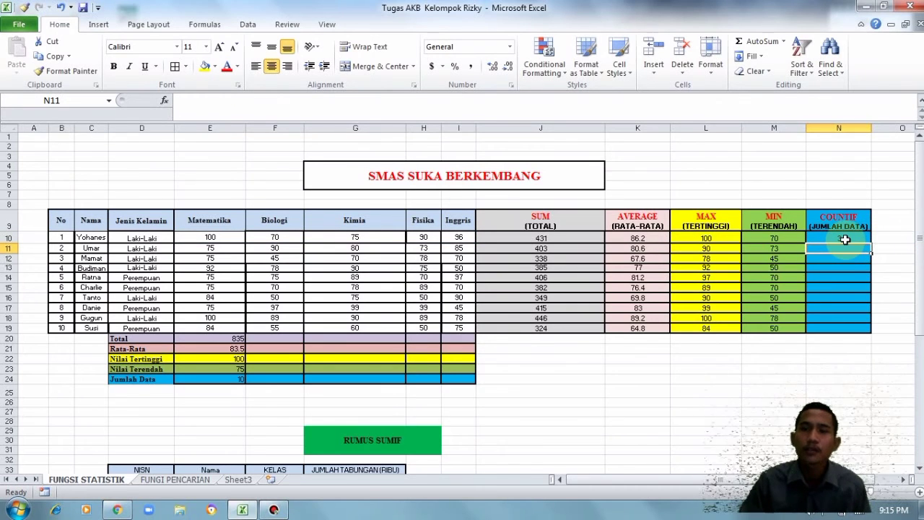
Change the COUNTIF criterion in N10 to ">74".
double_click(848, 240)
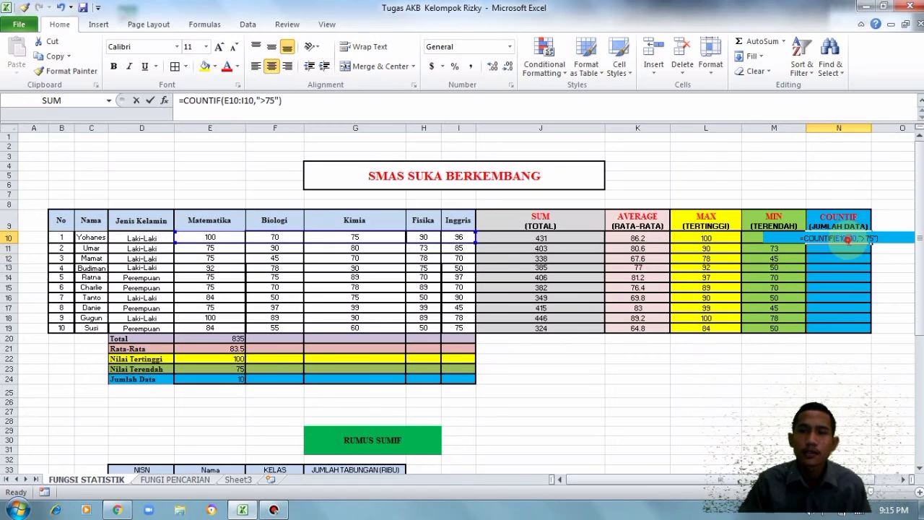
key(BackSpace)
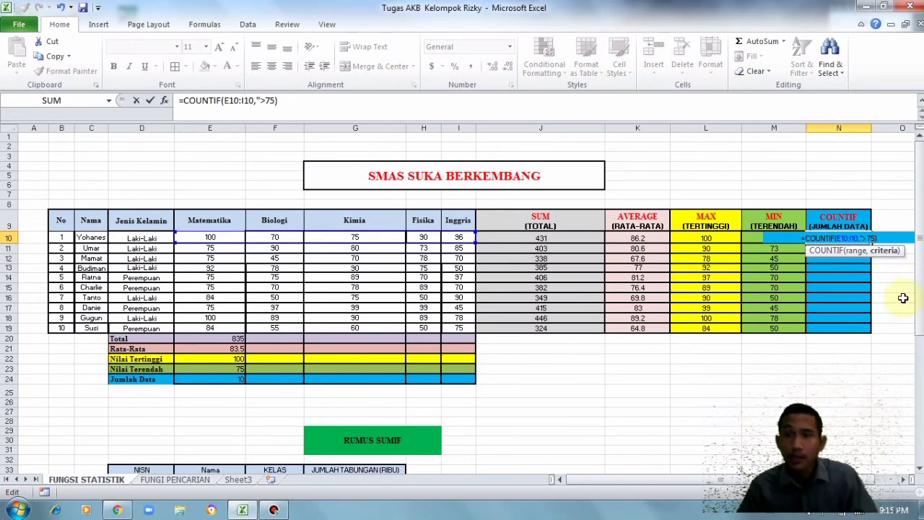
key(BackSpace)
key(BackSpace)
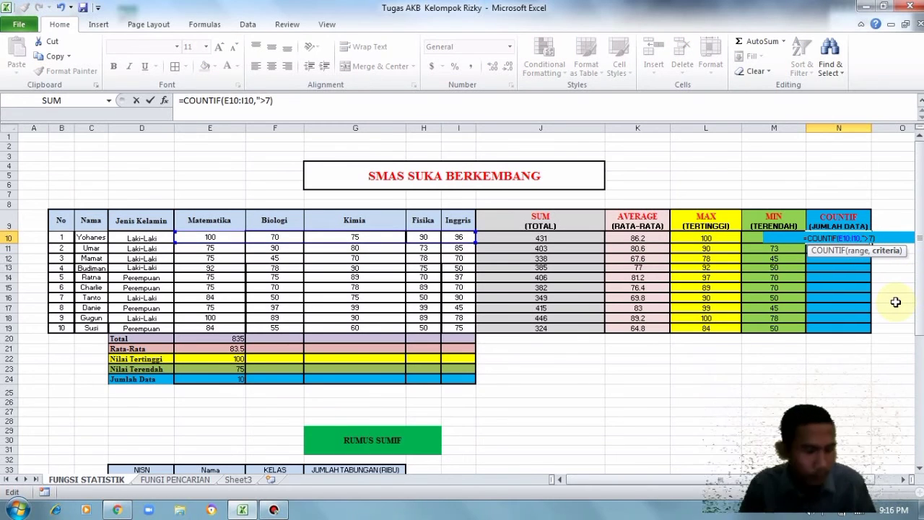
text(4")
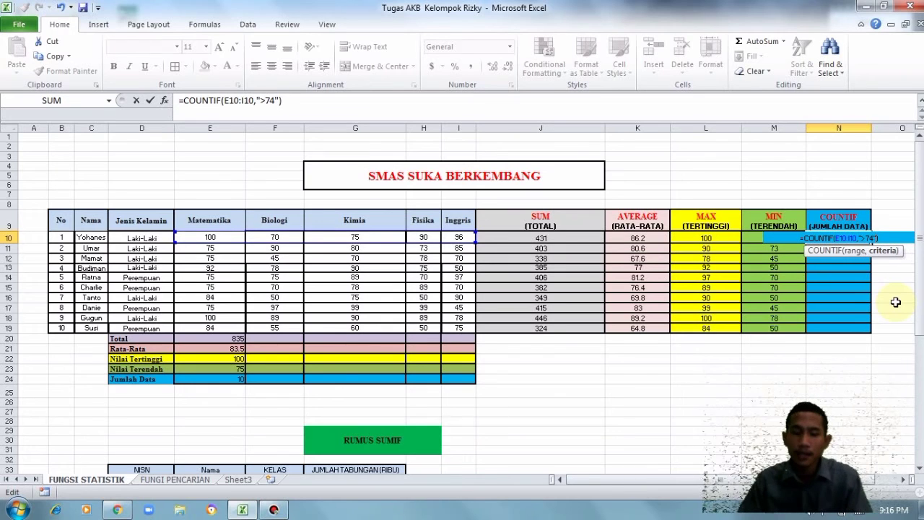
key(Return)
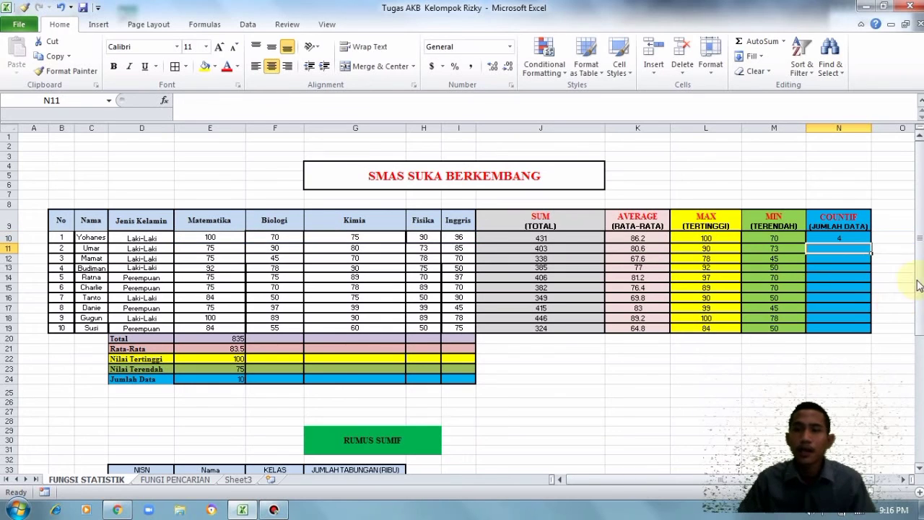
Fill the COUNTIF formula in N10 down through row 19 and the summary formulas in E20:E24 across to column I.
click(460, 239)
click(423, 237)
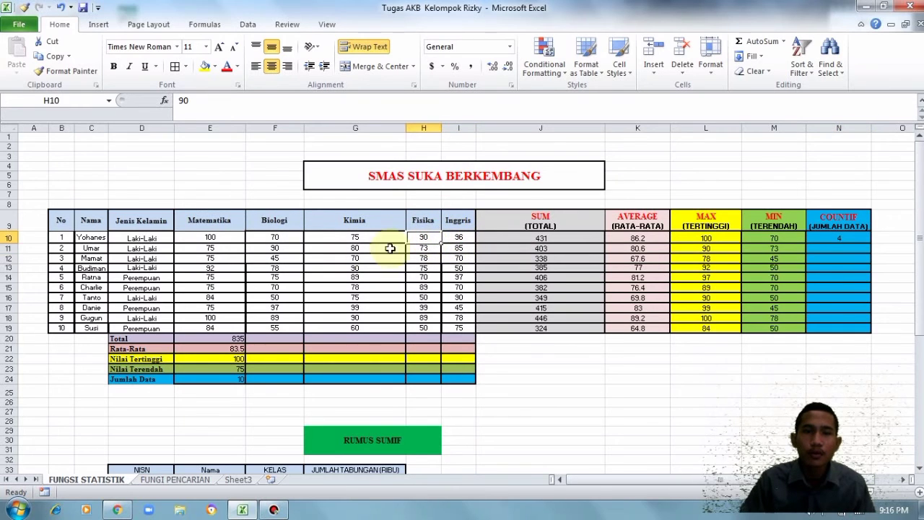
click(354, 237)
click(214, 236)
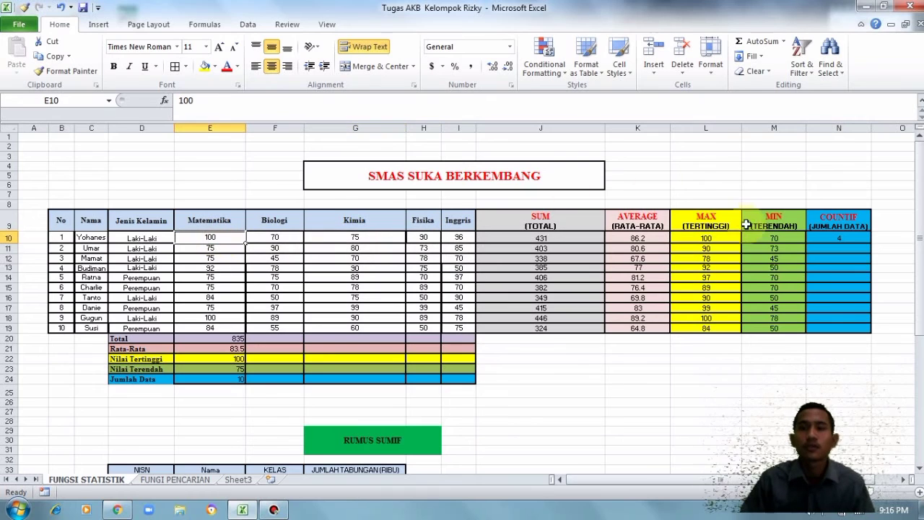
click(838, 238)
drag(871, 246, 872, 329)
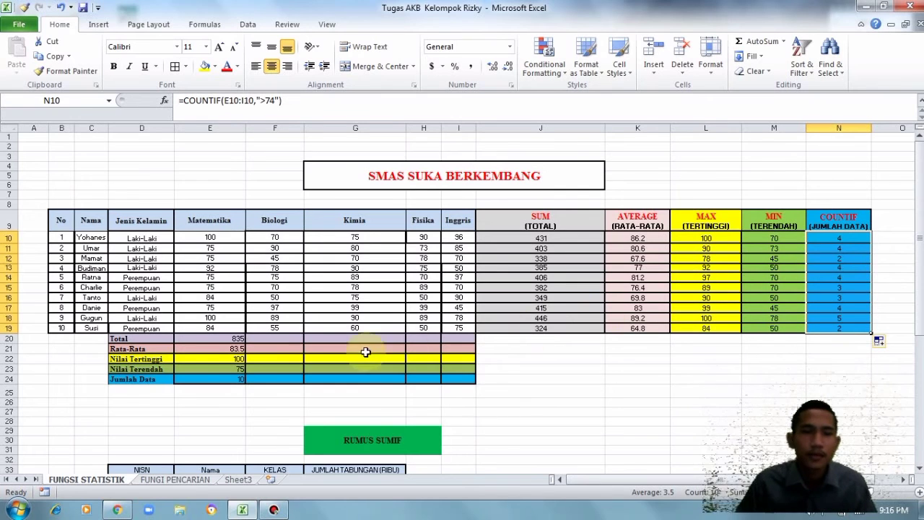
click(236, 339)
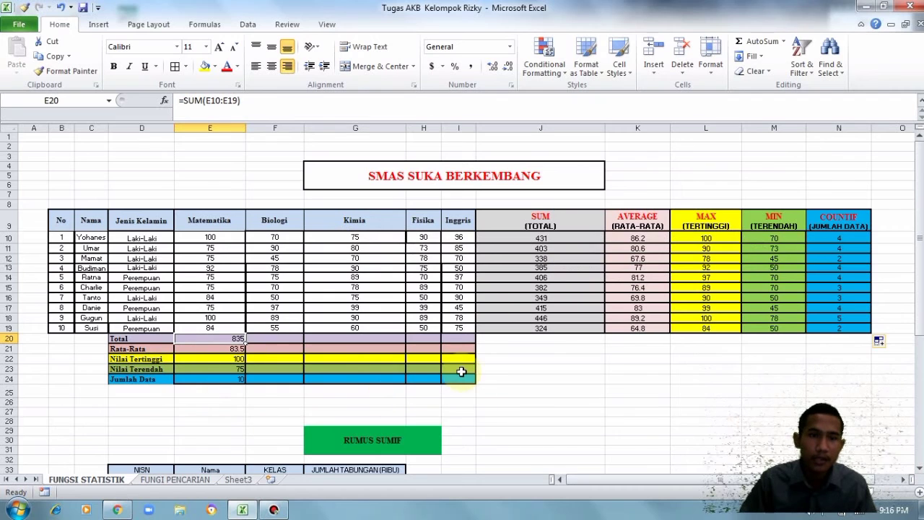
drag(238, 339, 470, 372)
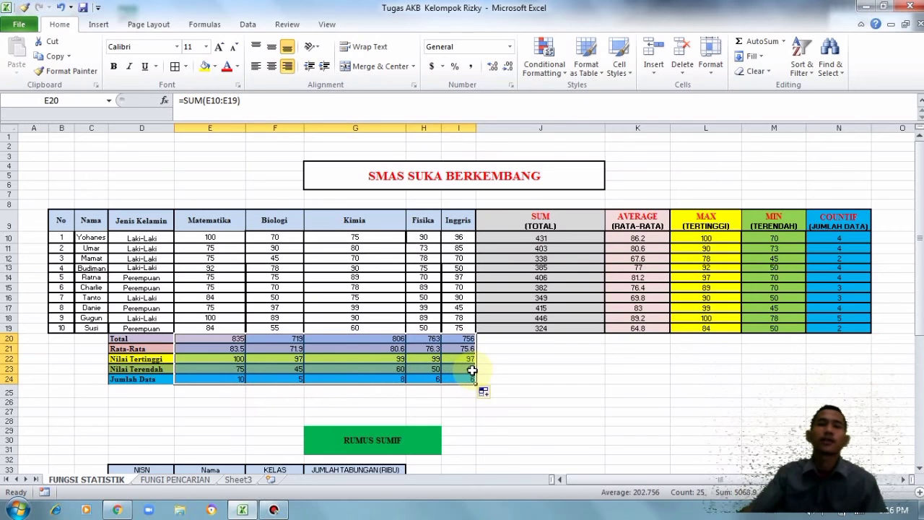
Total the savings per class by entering =SUMIF(F34:F43,I38,G34:G43) in J38 and filling it down through J40.
scroll(472, 371, down, 5)
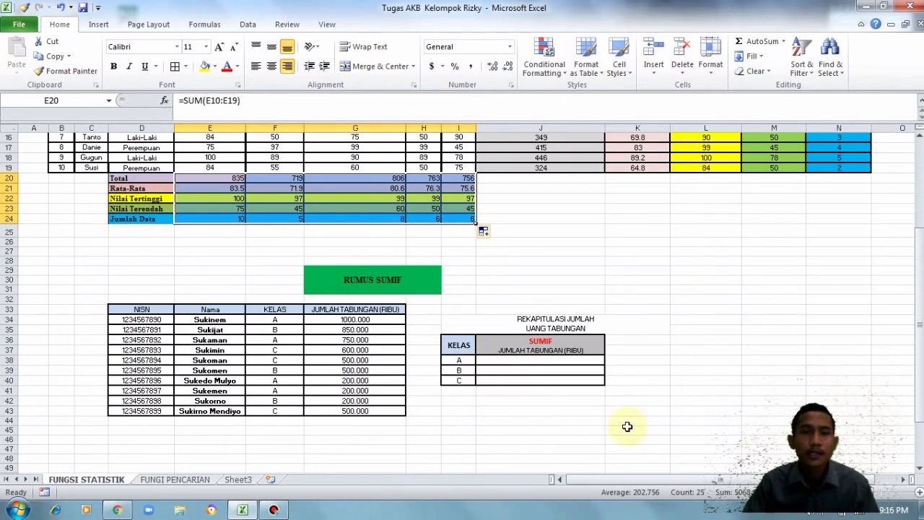
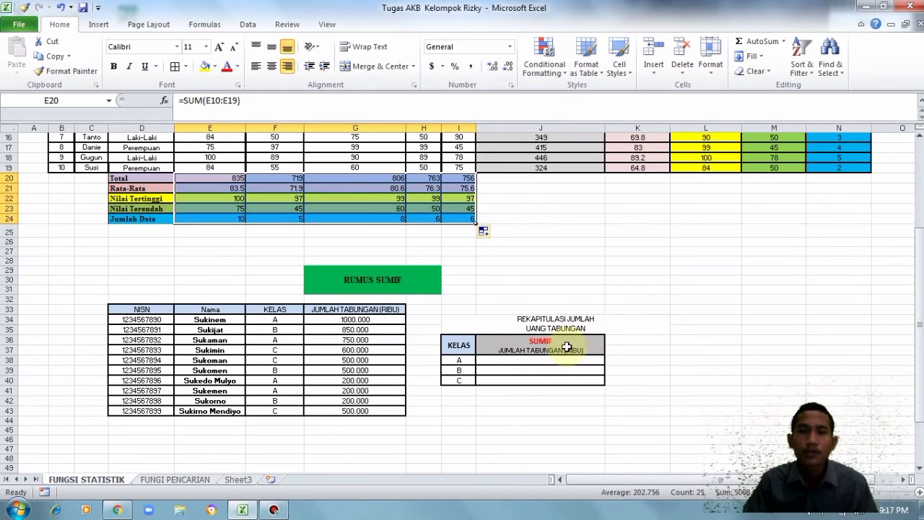
click(550, 360)
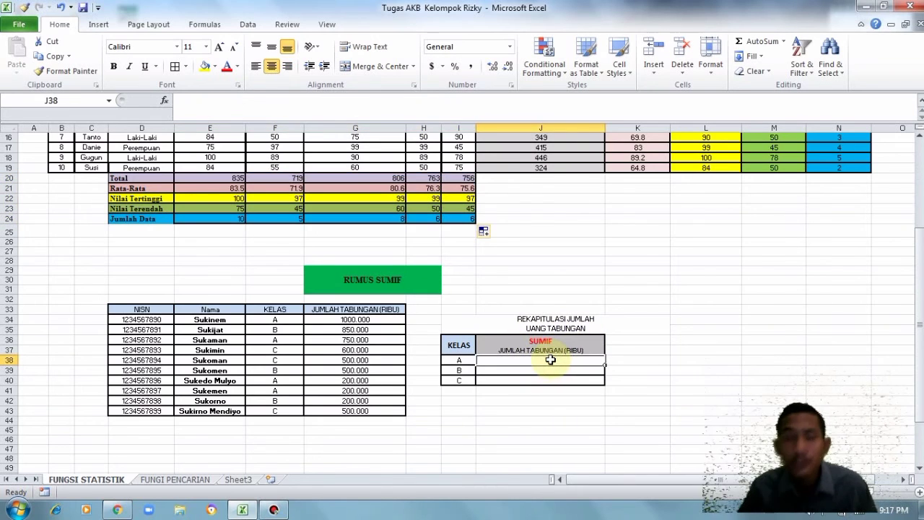
text(=)
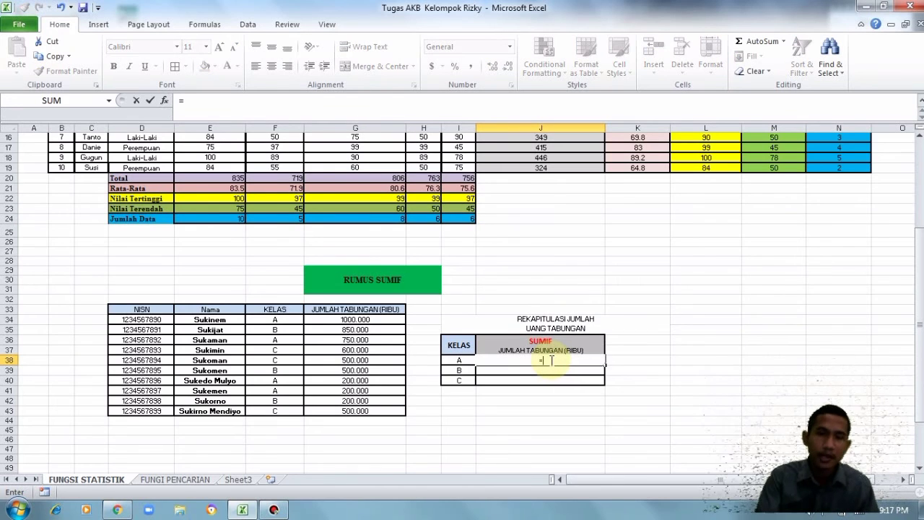
text(SUMIF()
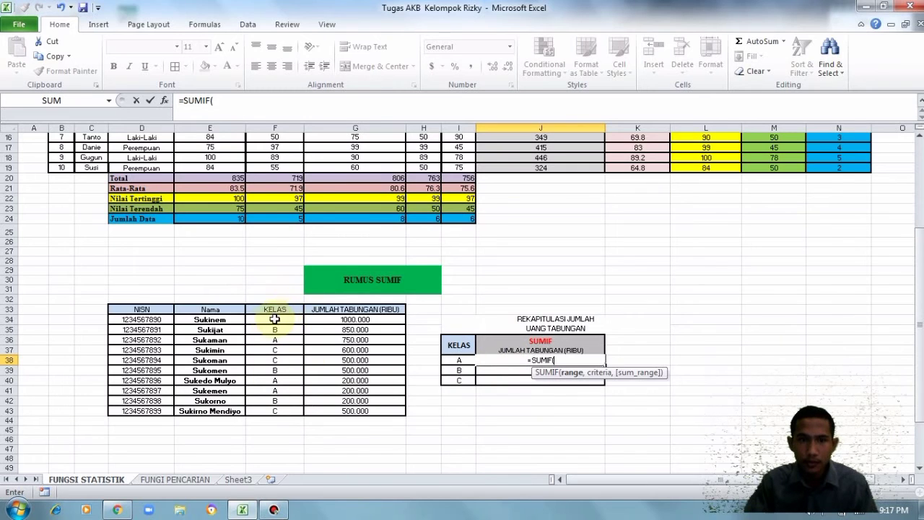
drag(280, 319, 303, 412)
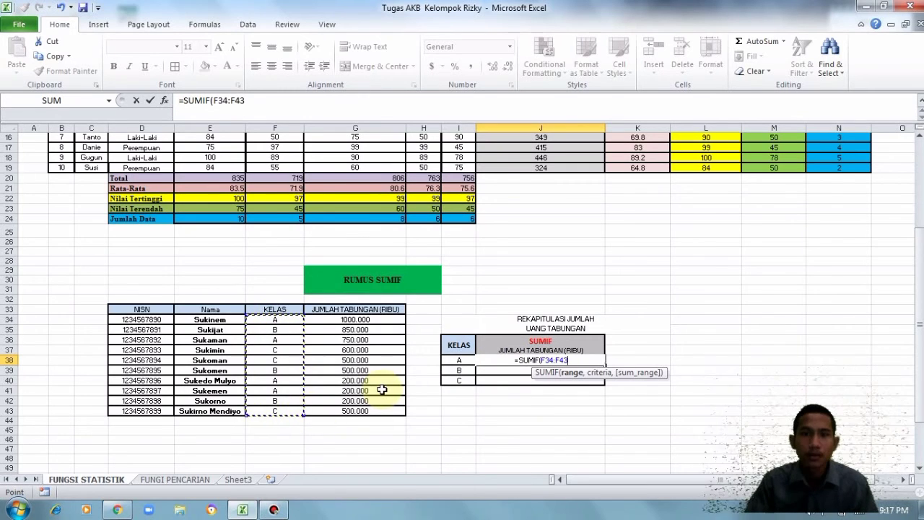
text(,)
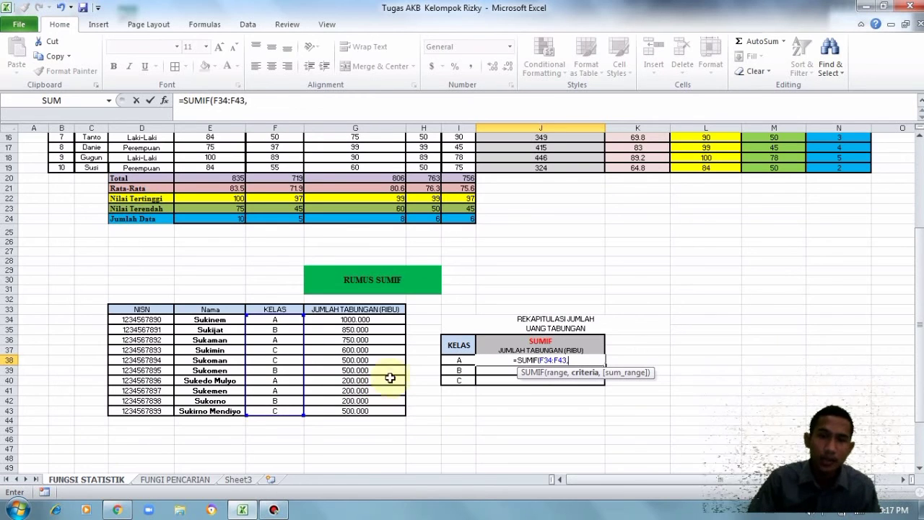
click(457, 361)
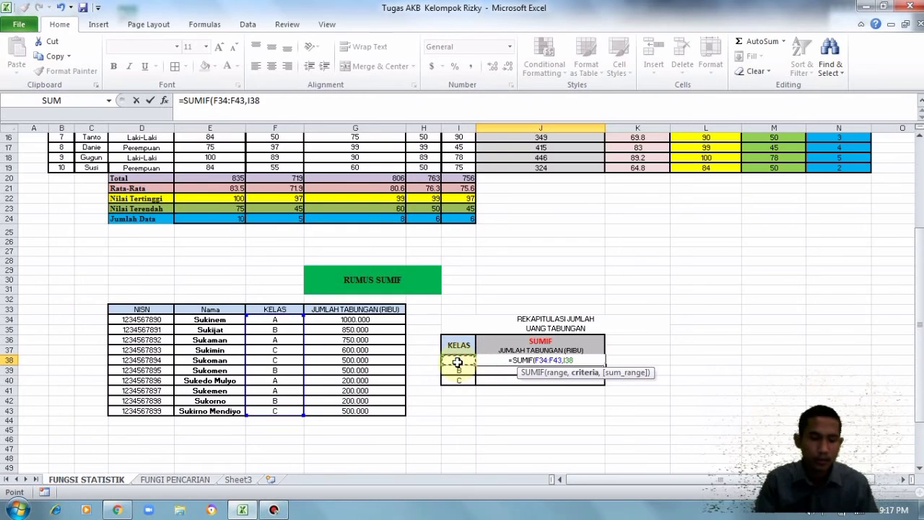
text(,)
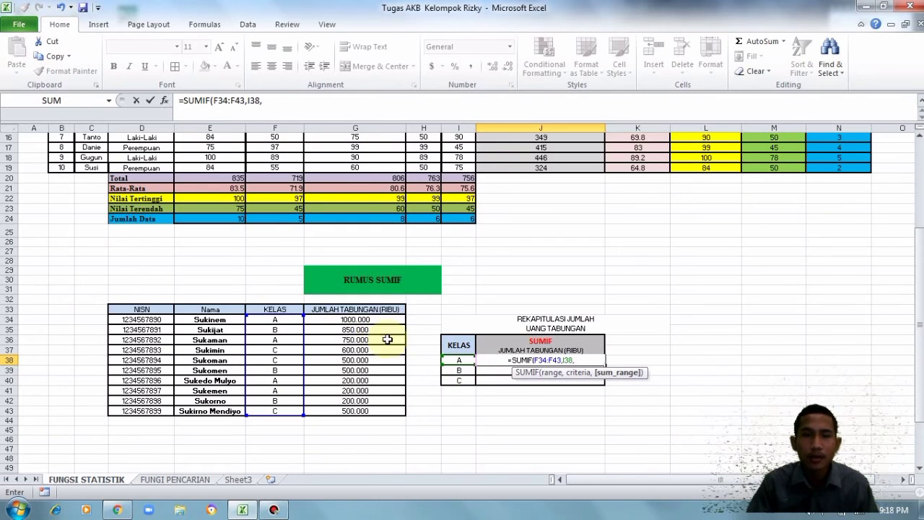
click(359, 318)
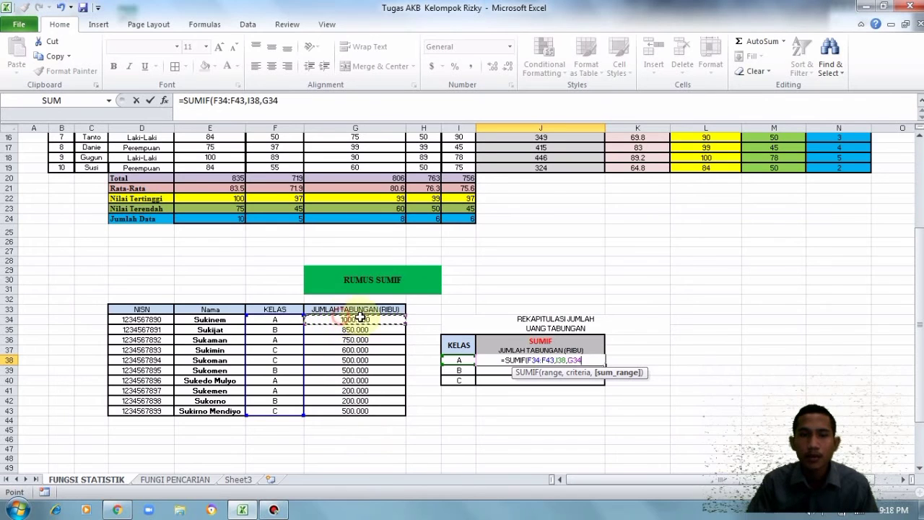
drag(360, 318, 404, 406)
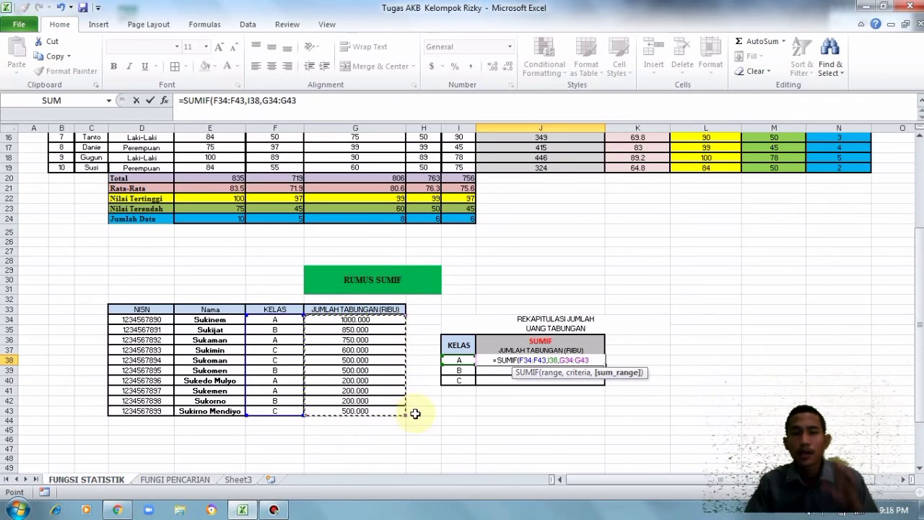
key(Return)
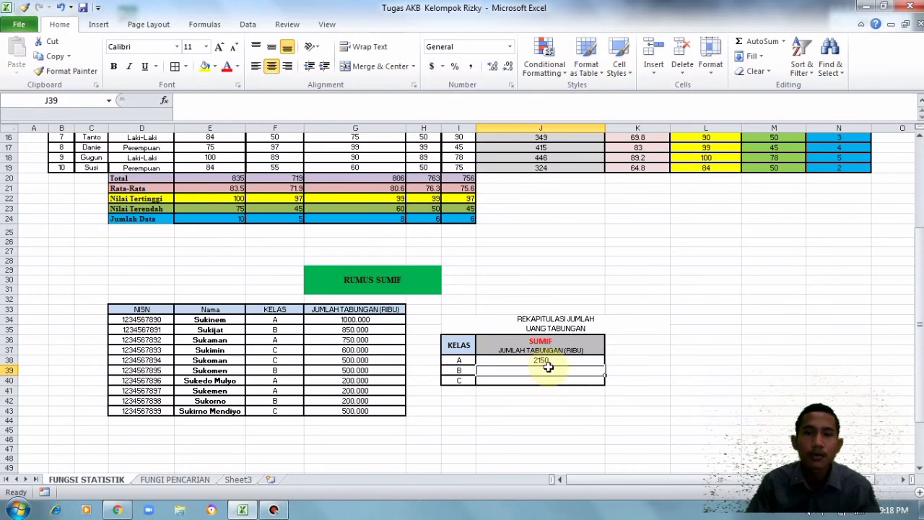
click(570, 364)
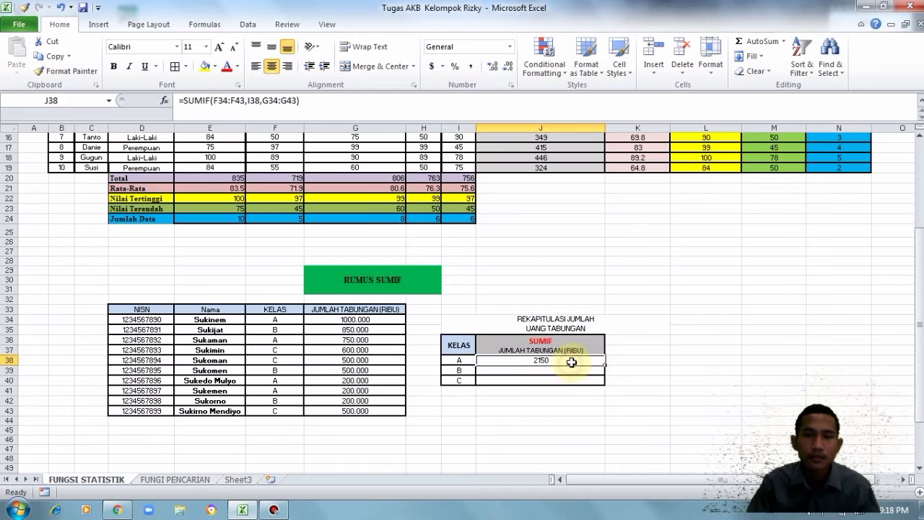
drag(607, 366, 601, 385)
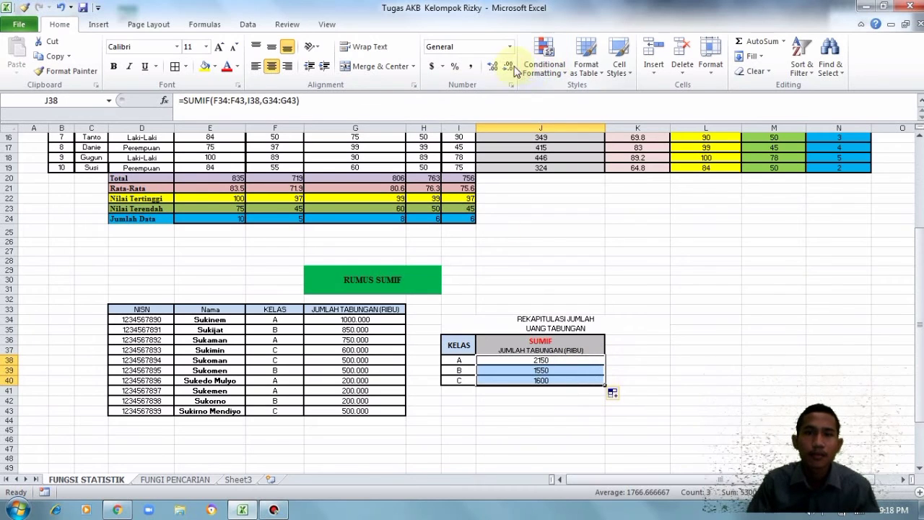
click(625, 296)
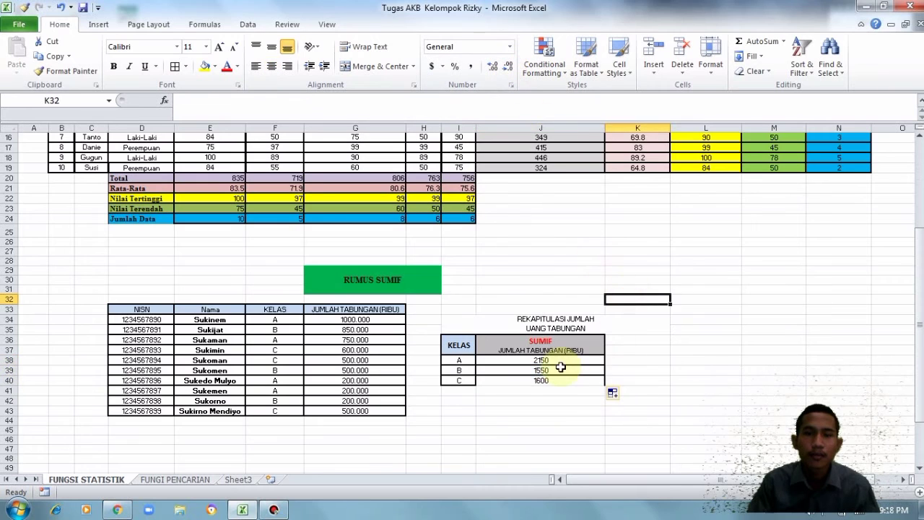
click(600, 360)
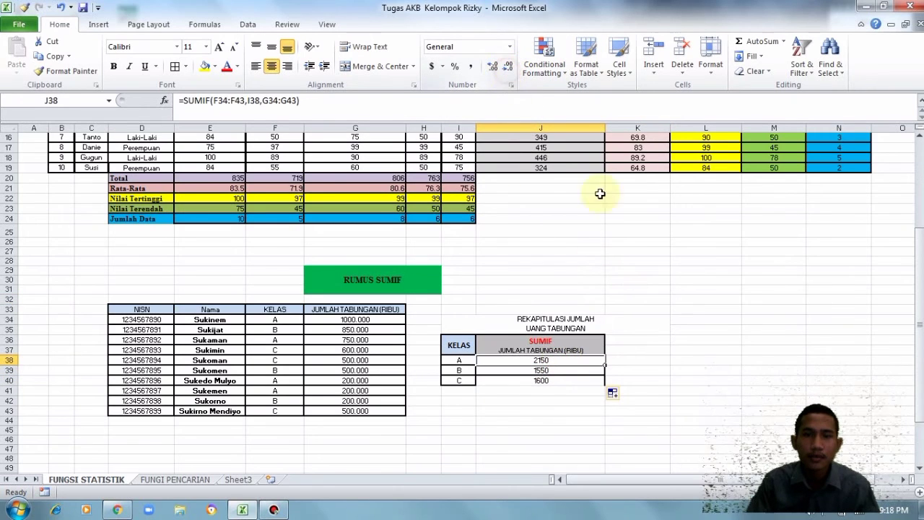
click(704, 339)
scroll(650, 359, down, 2)
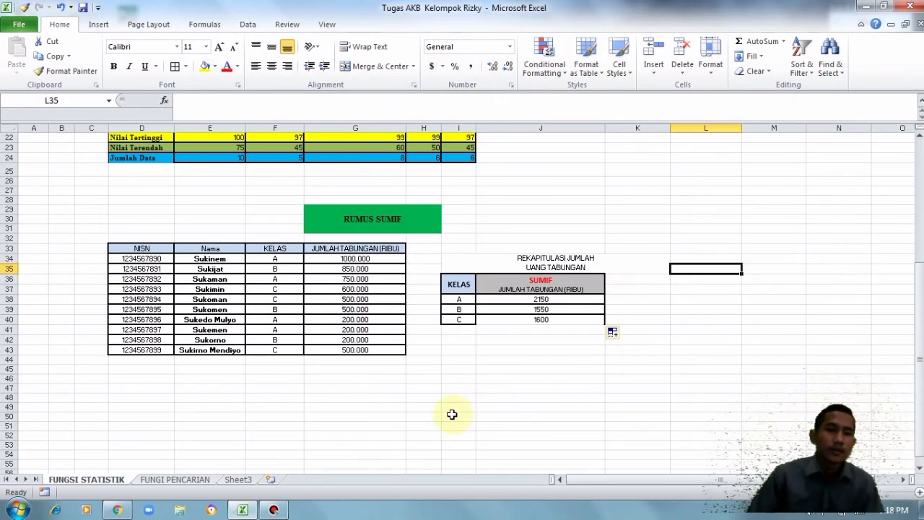
Switch to the FUNGI PENCARIAN sheet with the VLOOKUP and HLOOKUP tables.
click(197, 479)
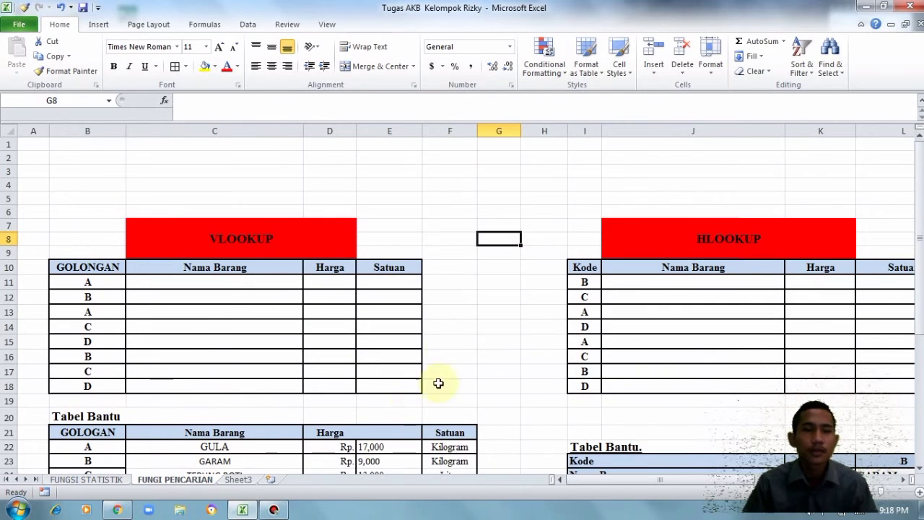
ctrl+scroll(506, 263, down, 1)
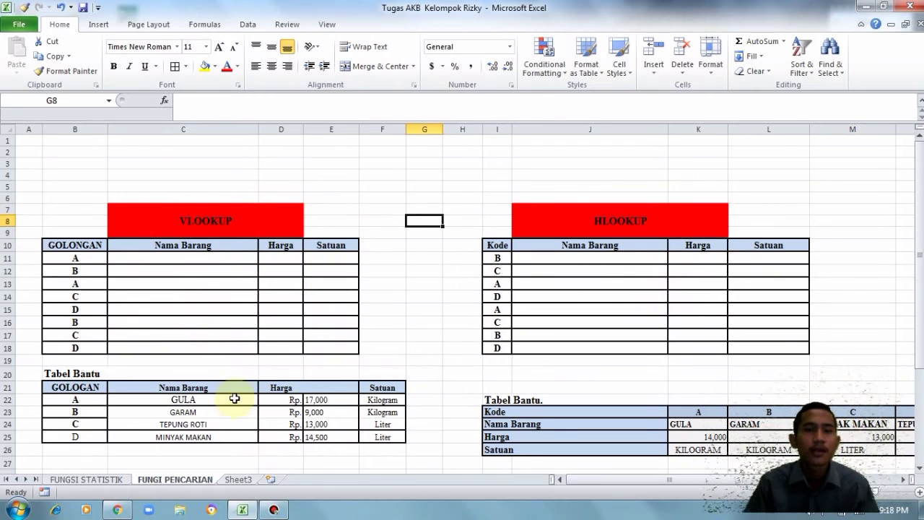
click(141, 423)
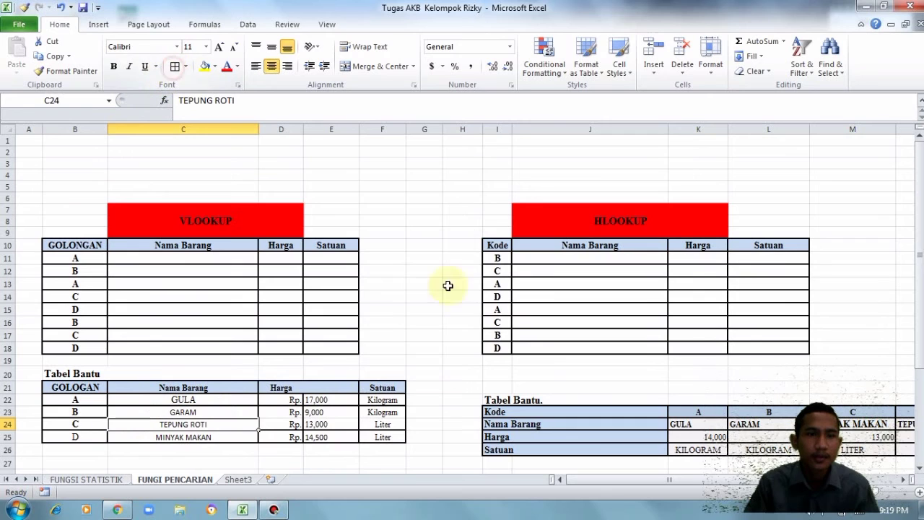
click(424, 322)
Start a VLOOKUP formula in C11 and insert the Tabel Bantu range as the absolute reference $B$22:$F$25.
click(186, 257)
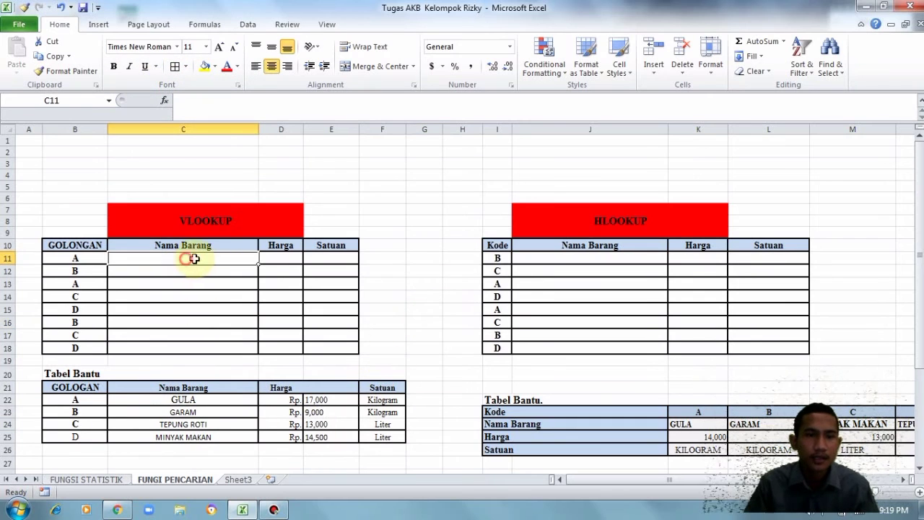
text(=)
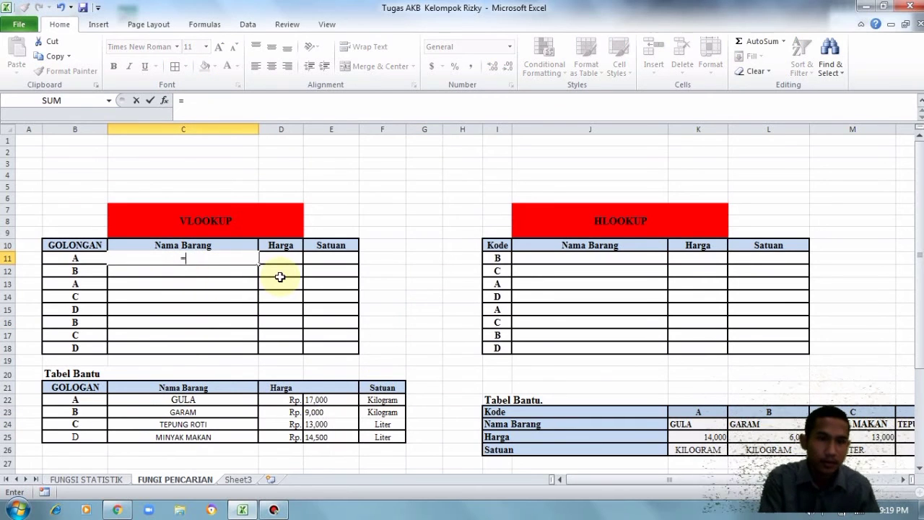
text(VLOOK)
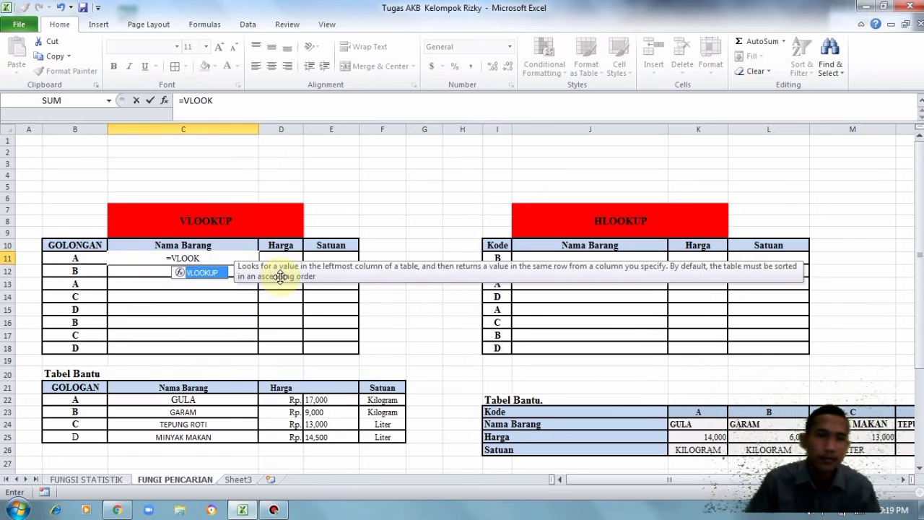
double_click(197, 273)
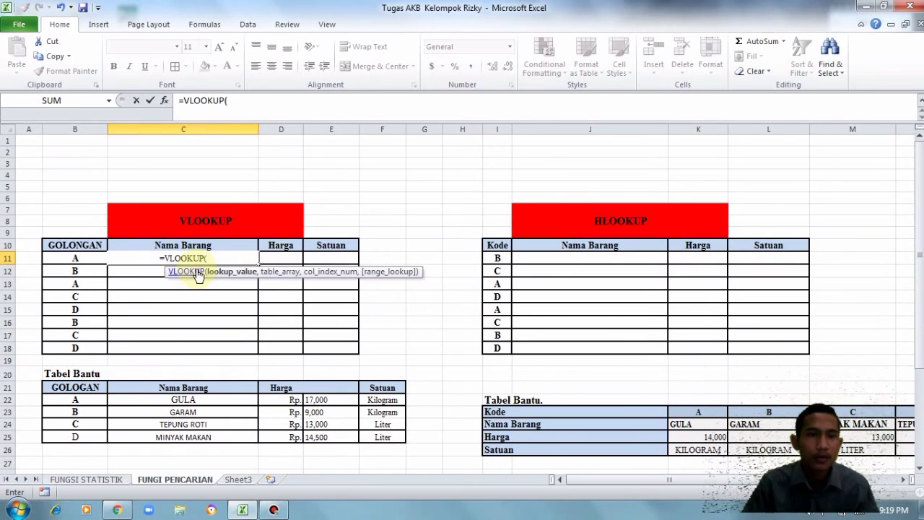
drag(58, 399, 392, 434)
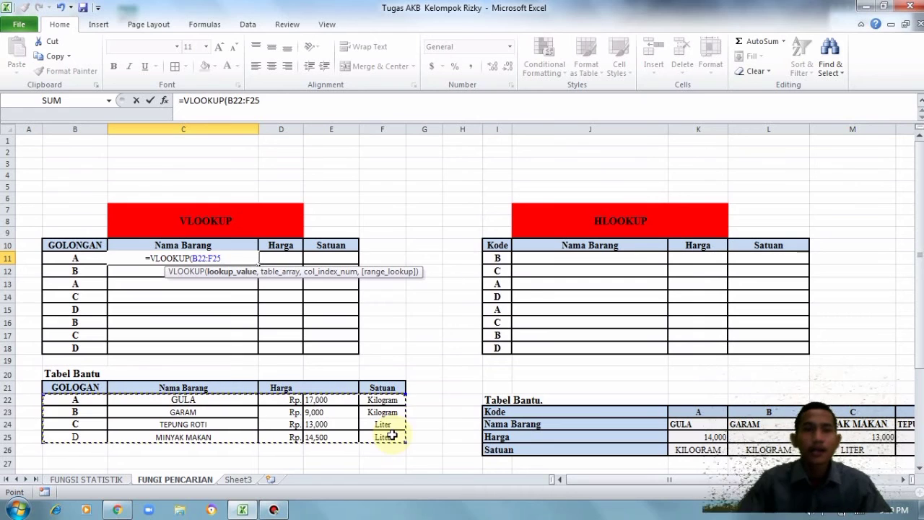
key(F4)
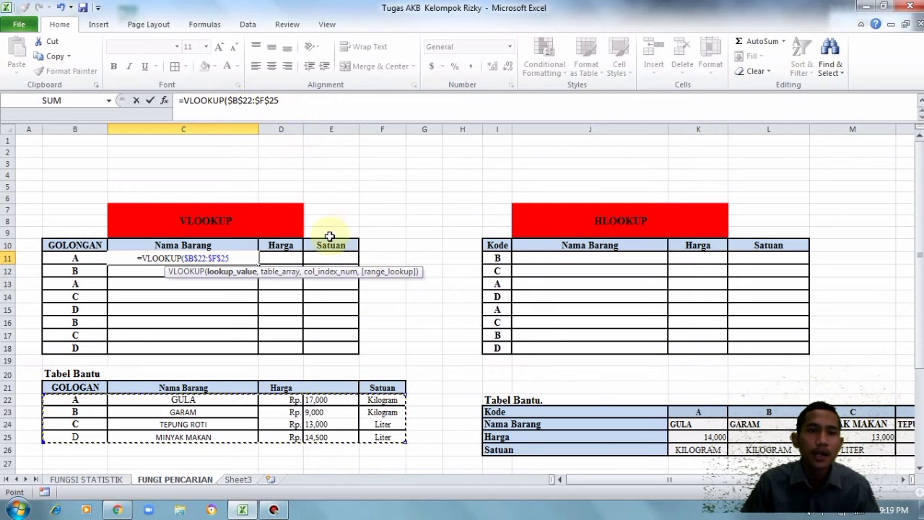
Insert B11 as the lookup value before the table range in C11's formula and add column index 2 after it.
click(236, 100)
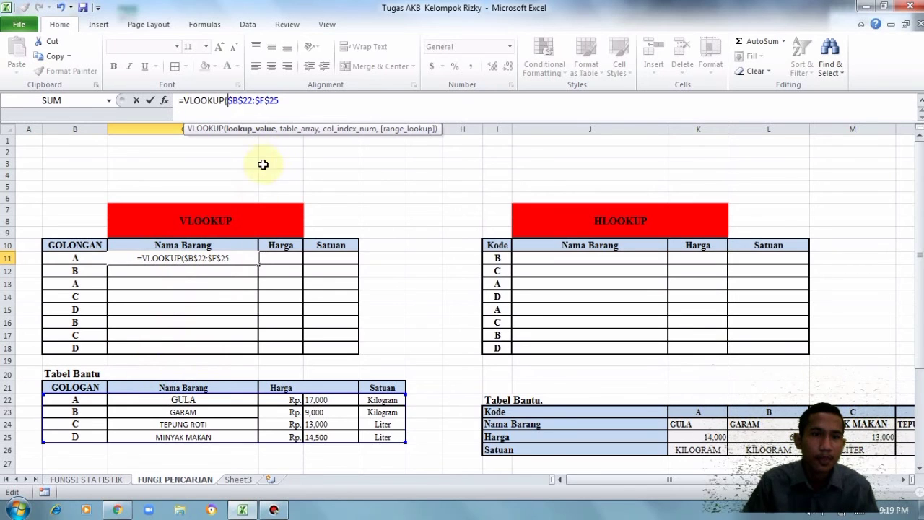
click(83, 260)
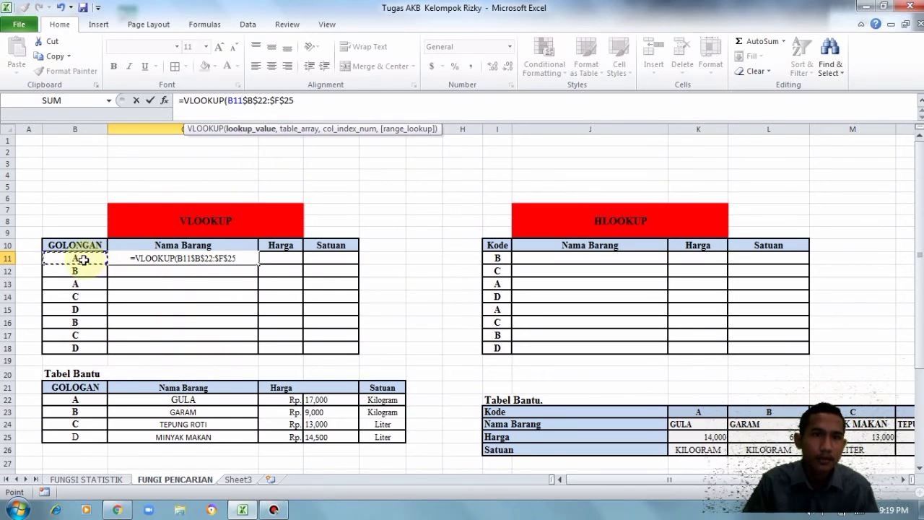
text(,)
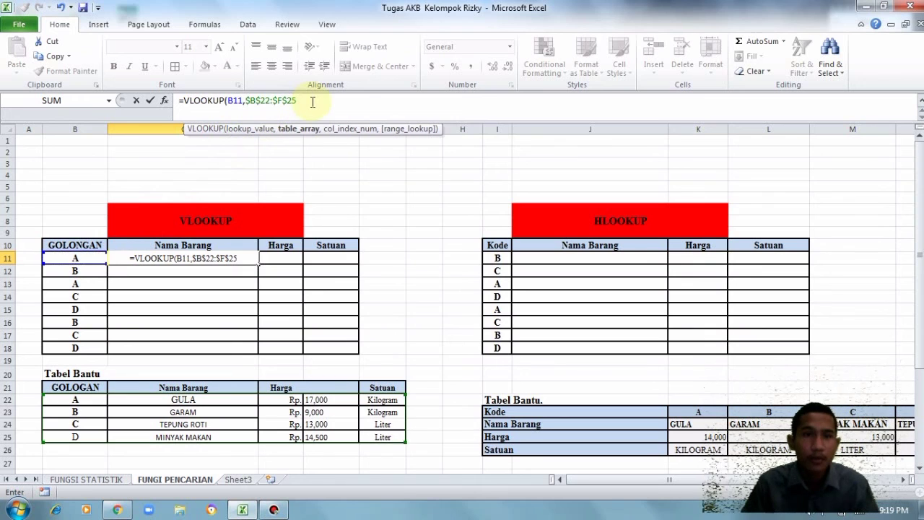
text(,)
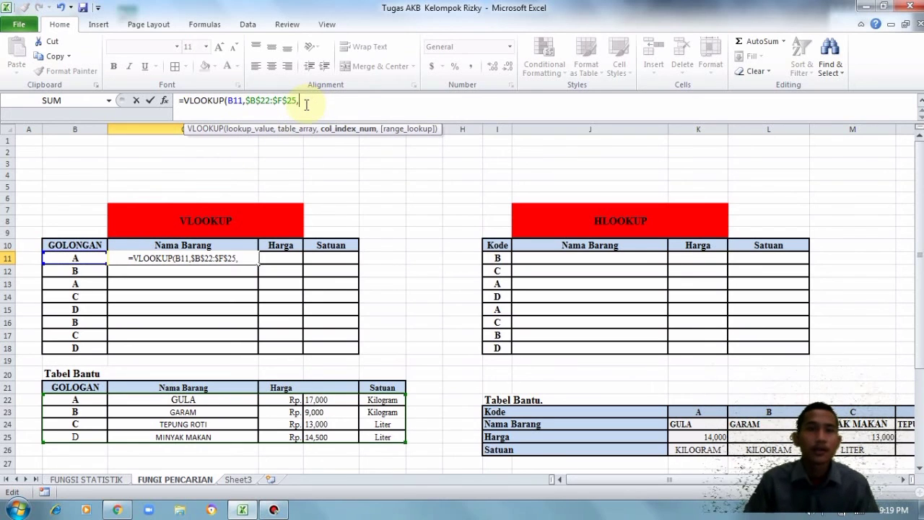
text(2)
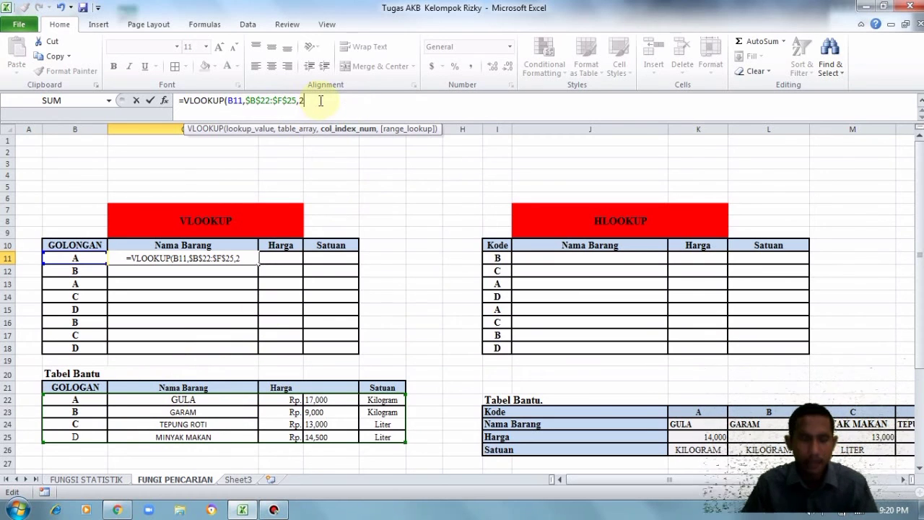
text(,)
text(FALSE)
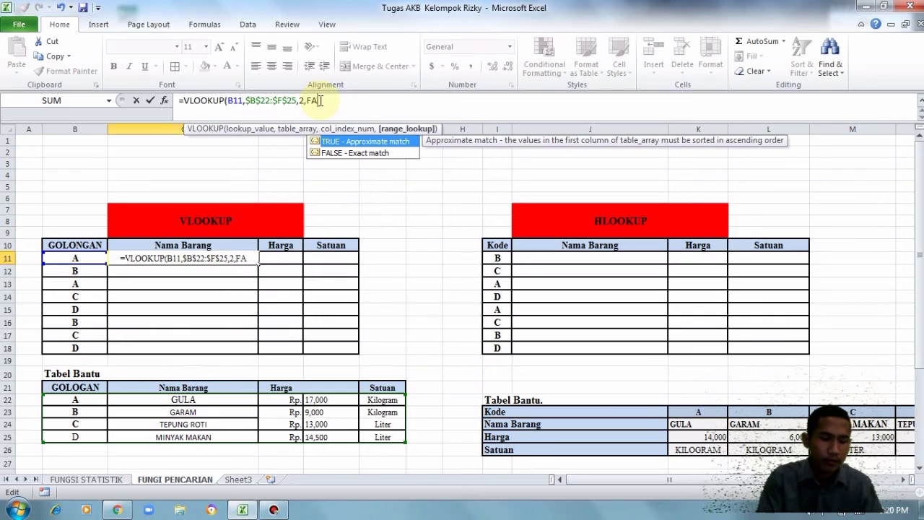
key(BackSpace)
key(BackSpace)
key(BackSpace)
key(BackSpace)
key(BackSpace)
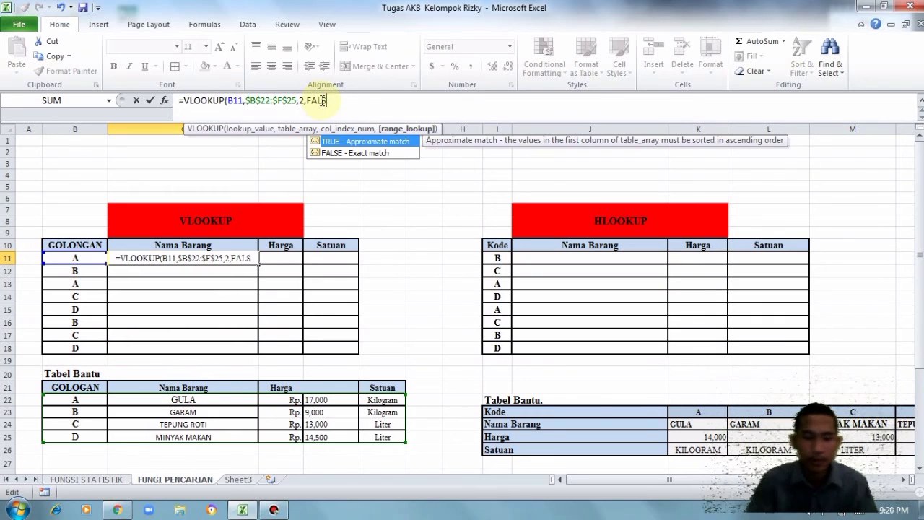
text(TRUE)
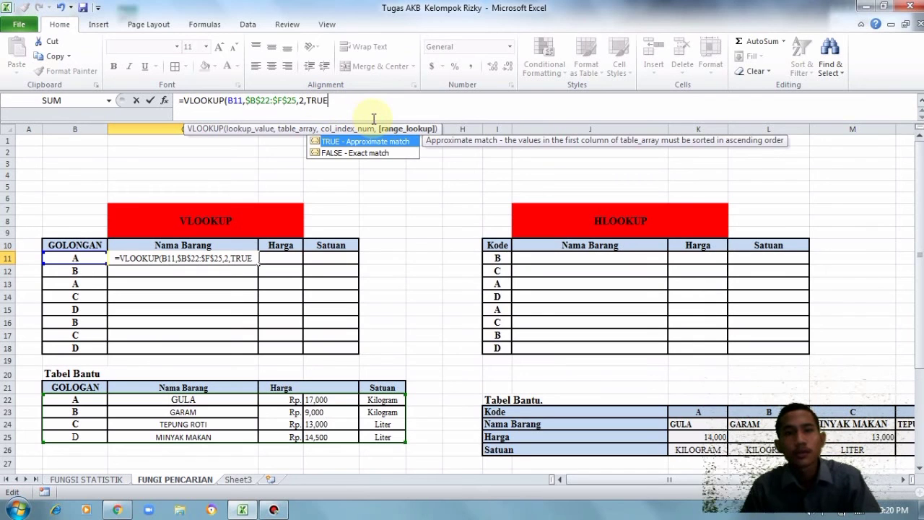
key(BackSpace)
key(BackSpace)
key(BackSpace)
key(BackSpace)
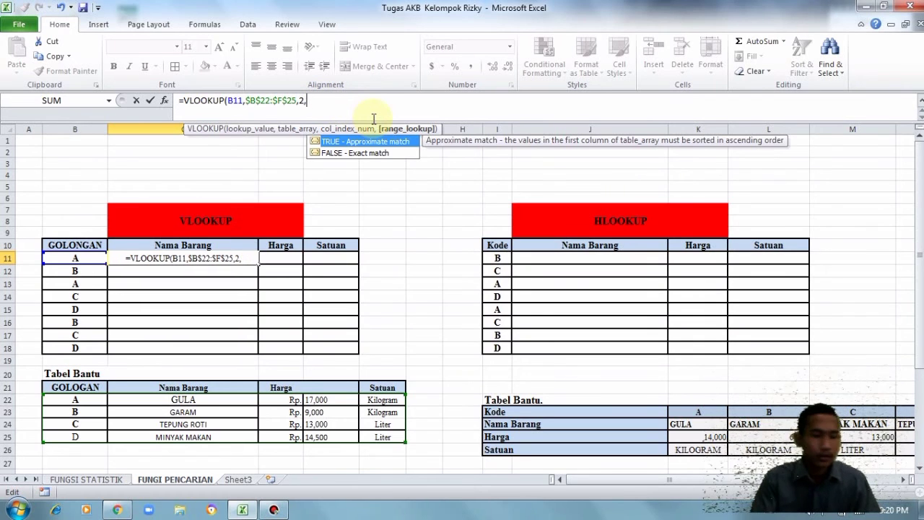
Complete the VLOOKUP in C11 with FALSE as the range lookup and fill the formula down through C18.
text(FALSE)
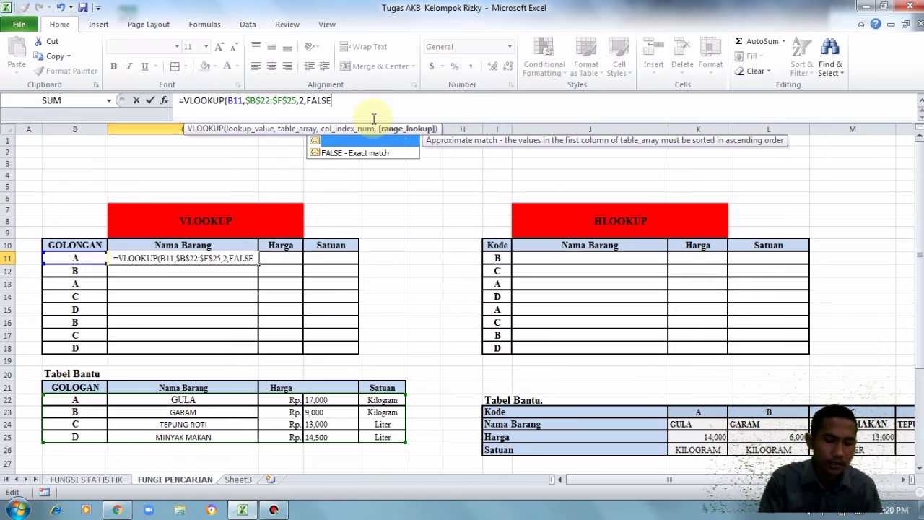
key(Return)
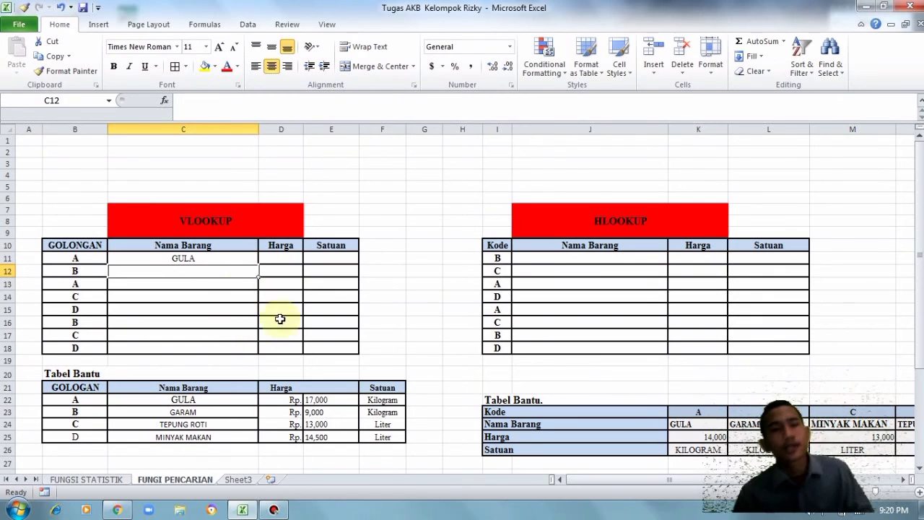
click(222, 261)
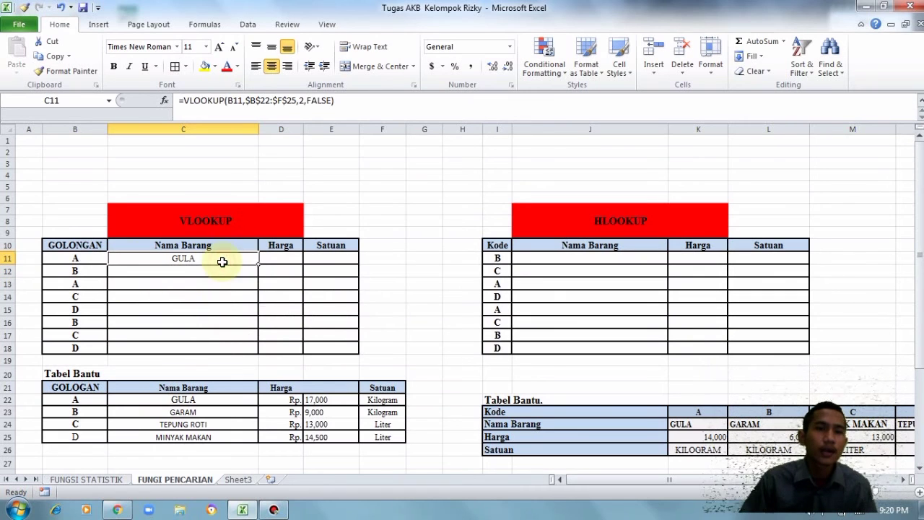
double_click(260, 264)
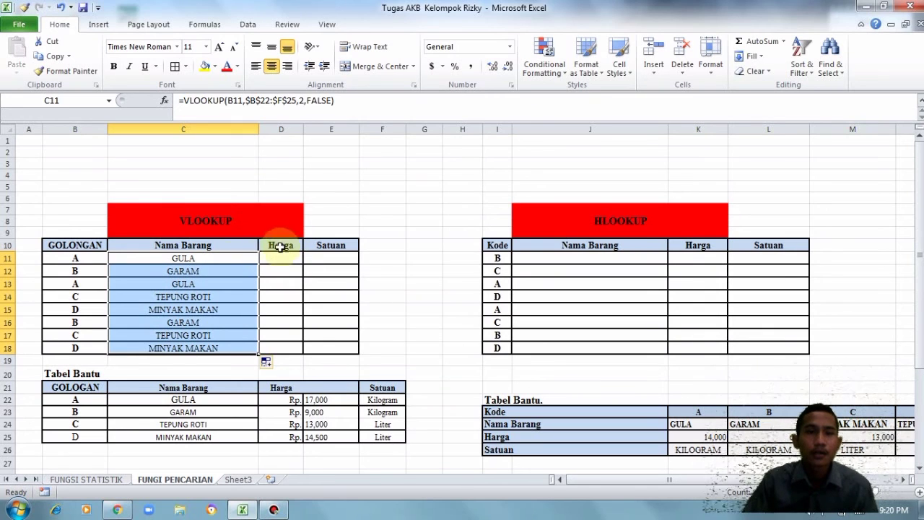
Widen the Harga column D slightly.
click(278, 247)
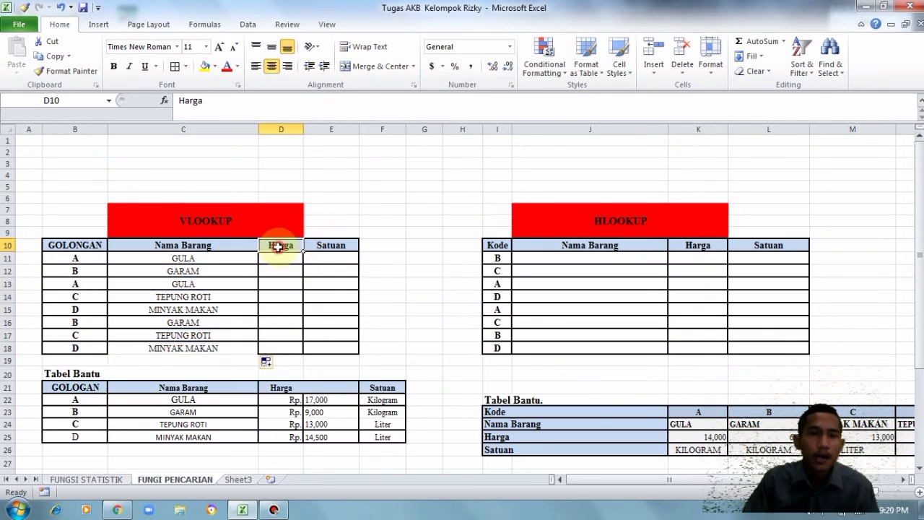
click(319, 247)
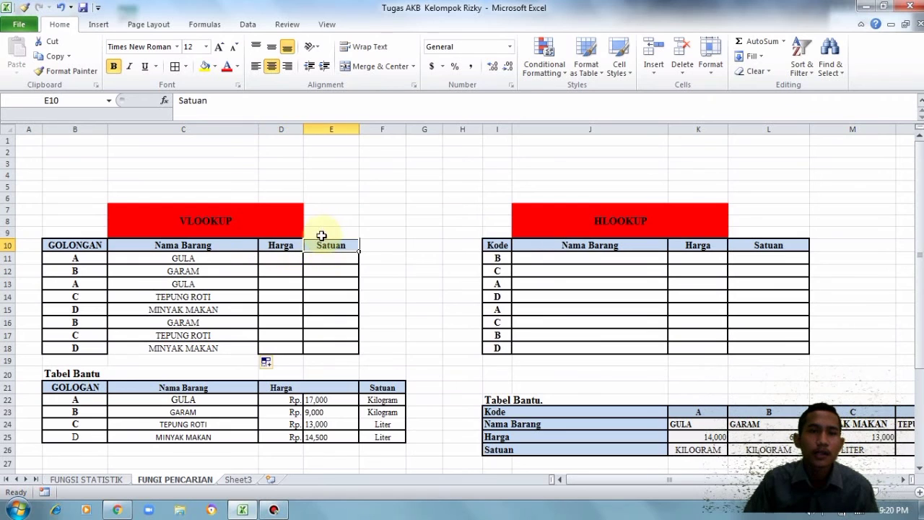
click(298, 246)
drag(304, 130, 311, 130)
Copy the formula text =VLOOKUP(B11,$B$22:$F$25,2,FALSE) from C11 into D11, keeping C11's own formula.
click(253, 258)
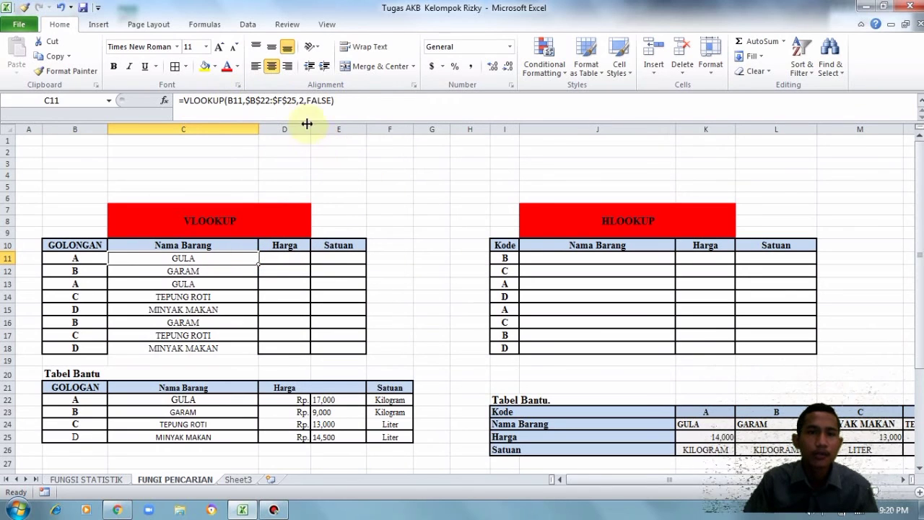
drag(350, 105, 150, 106)
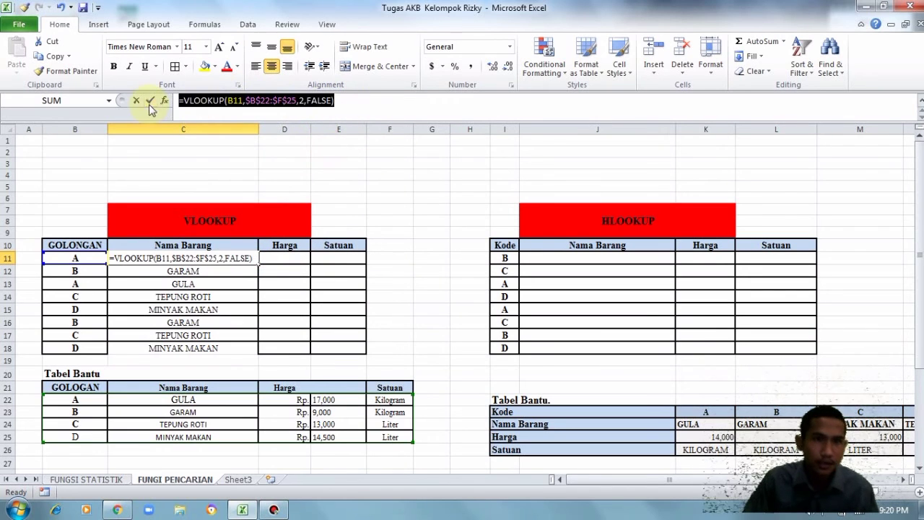
text(=)
click(281, 260)
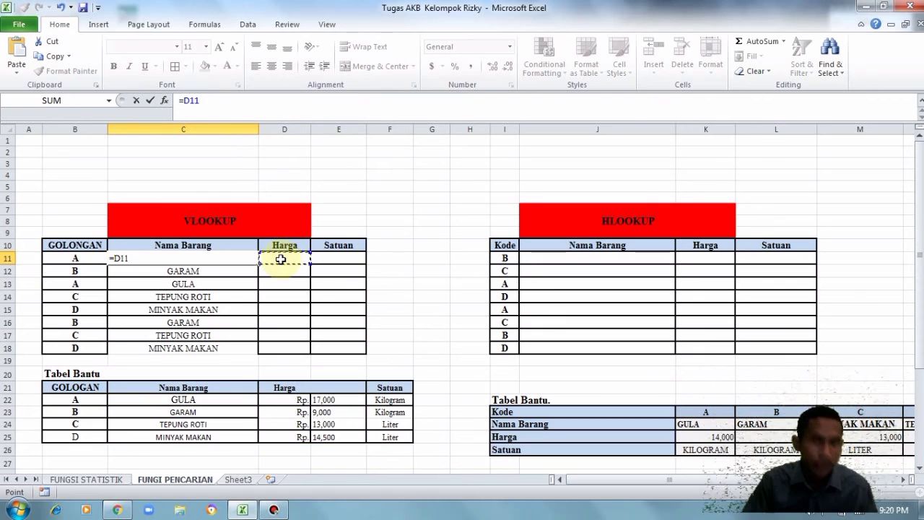
click(217, 257)
key(ctrl+z)
key(Return)
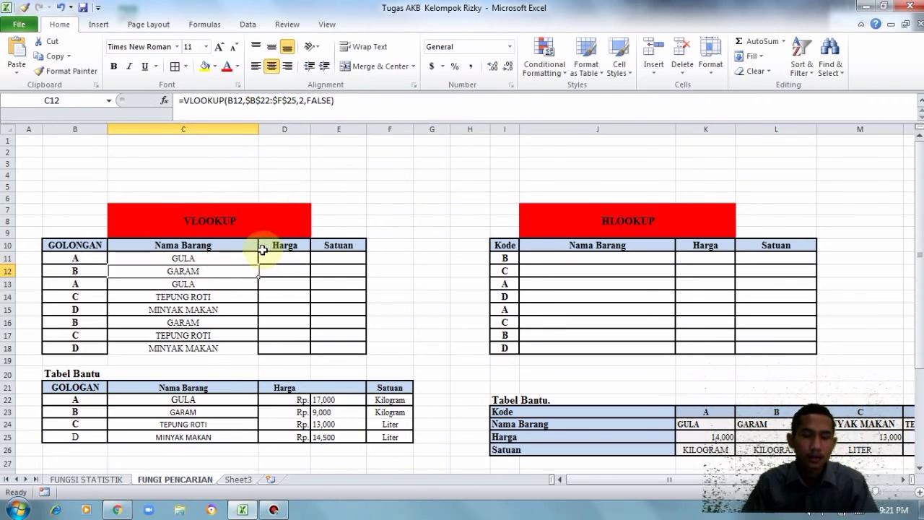
click(273, 256)
key(ctrl+v)
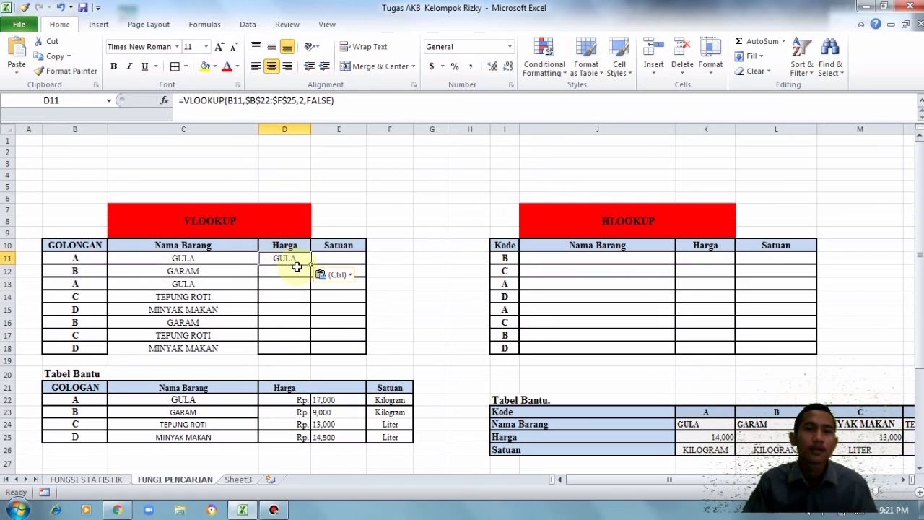
Try using cell E22 as the column index in D11's VLOOKUP formula in place of 2.
click(306, 101)
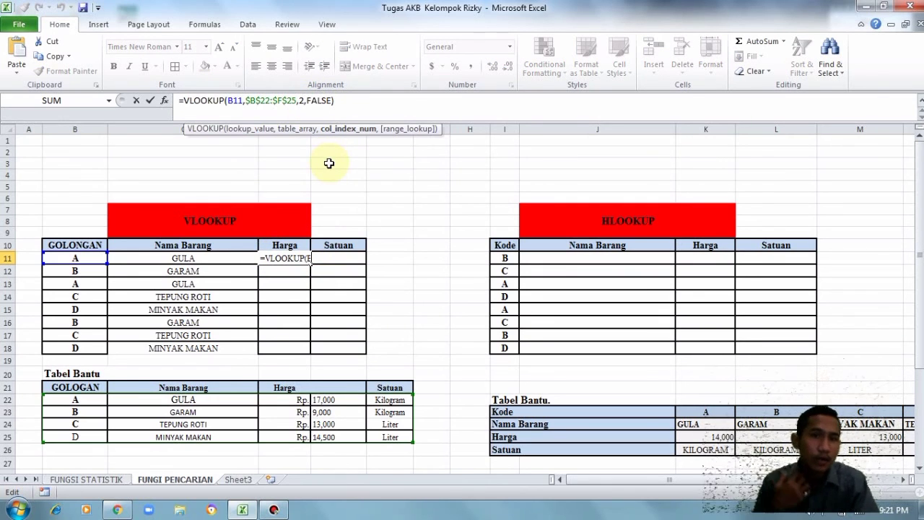
key(BackSpace)
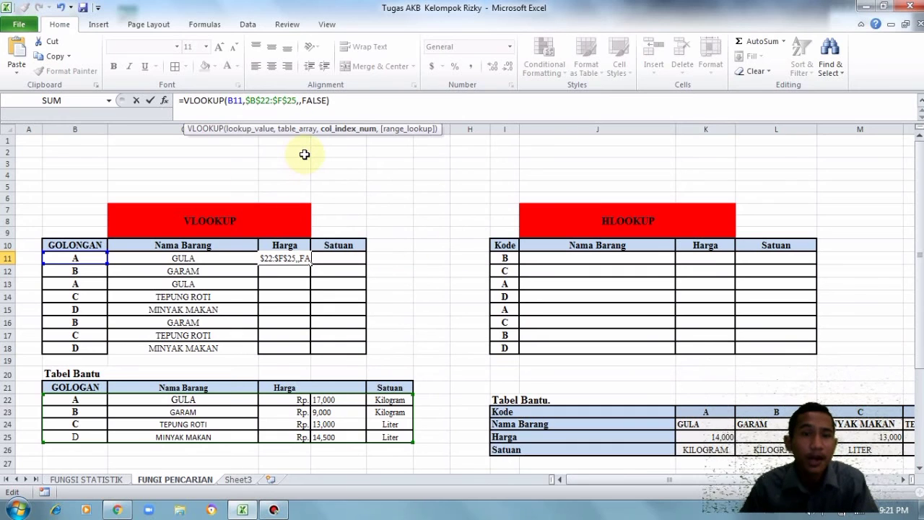
click(81, 400)
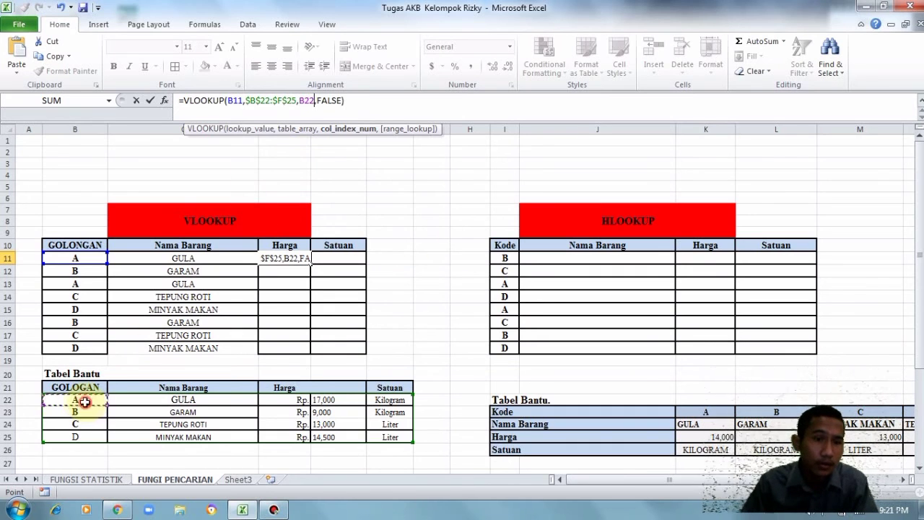
click(296, 402)
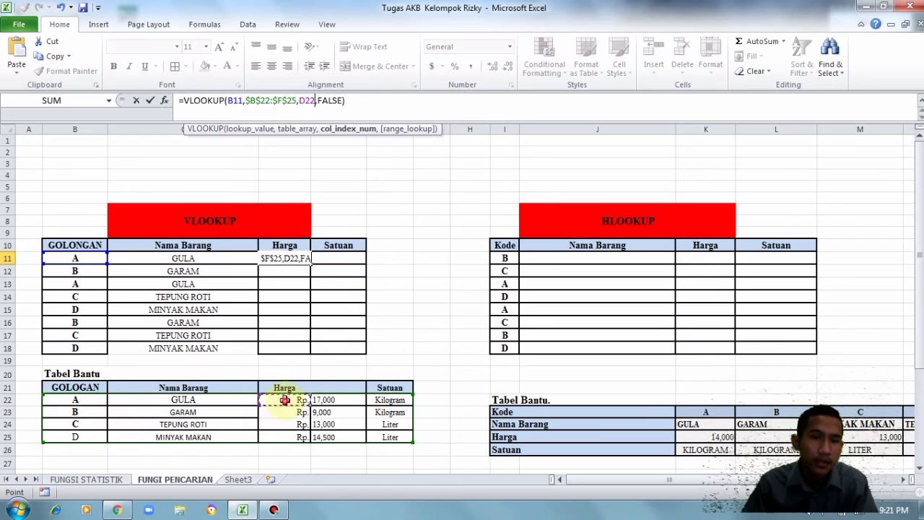
click(333, 403)
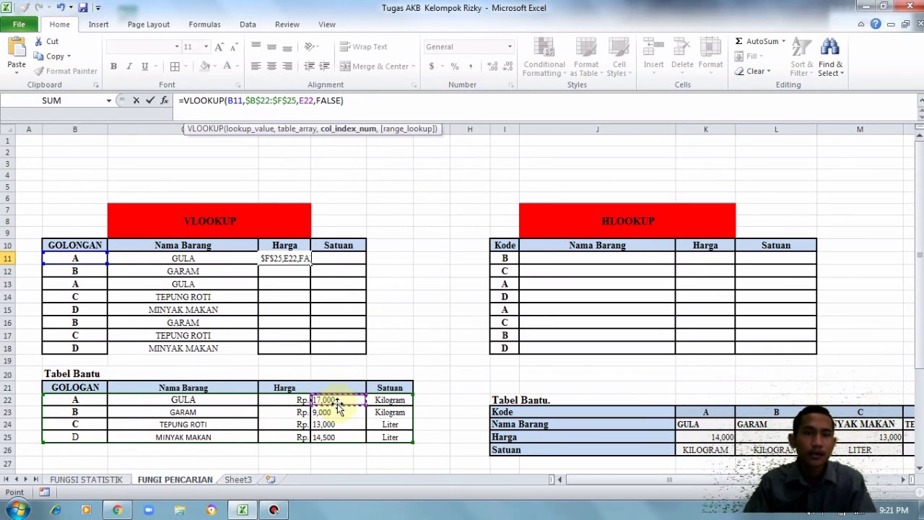
key(Return)
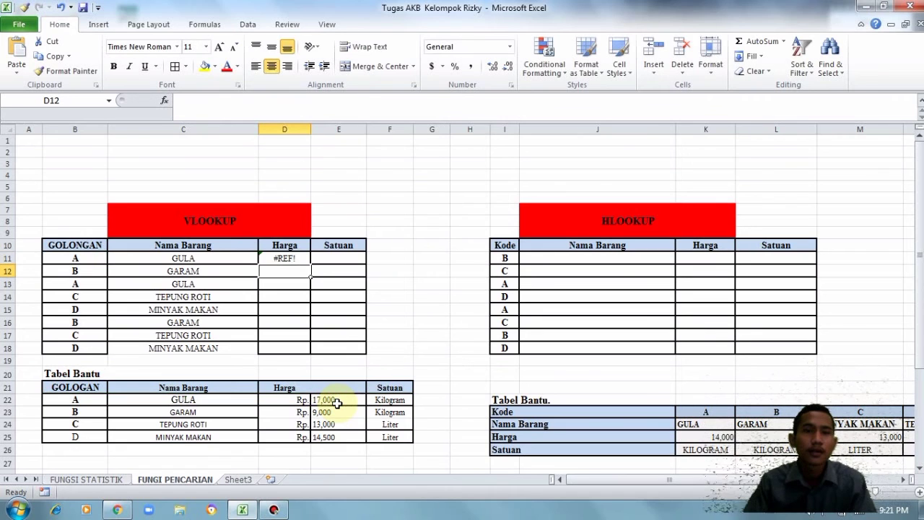
Set the column index in D11's VLOOKUP to 4 and fill the formula down through D18.
double_click(293, 265)
click(293, 263)
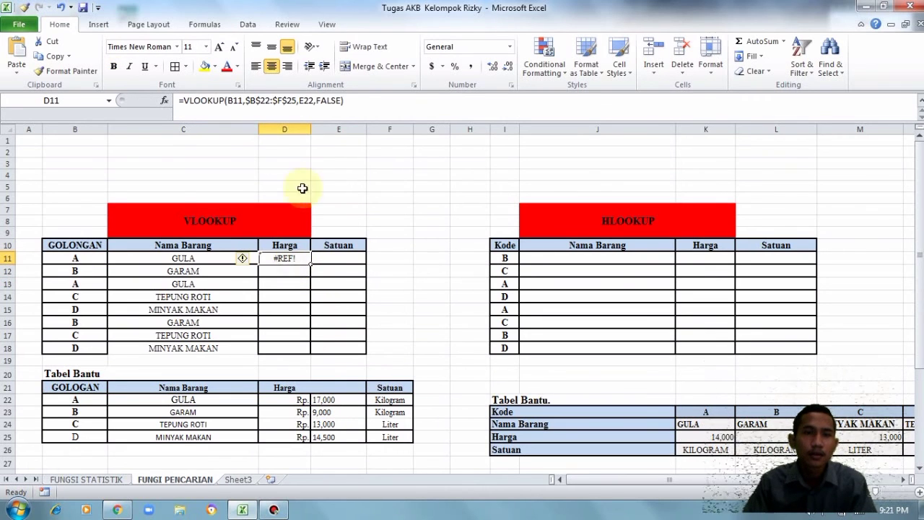
double_click(306, 100)
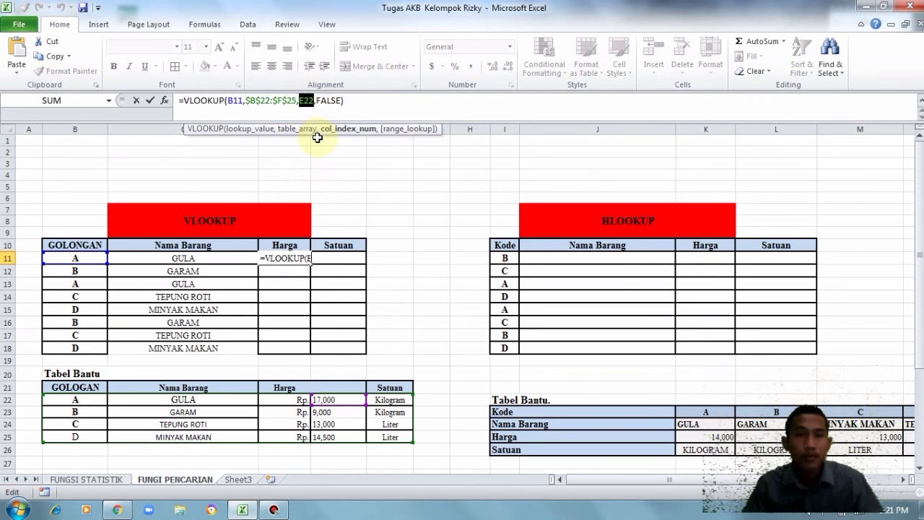
text(4)
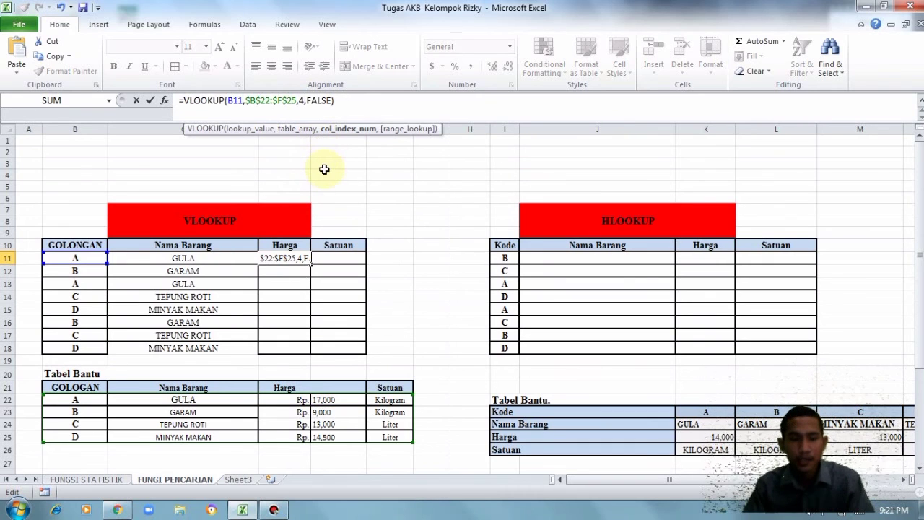
key(Return)
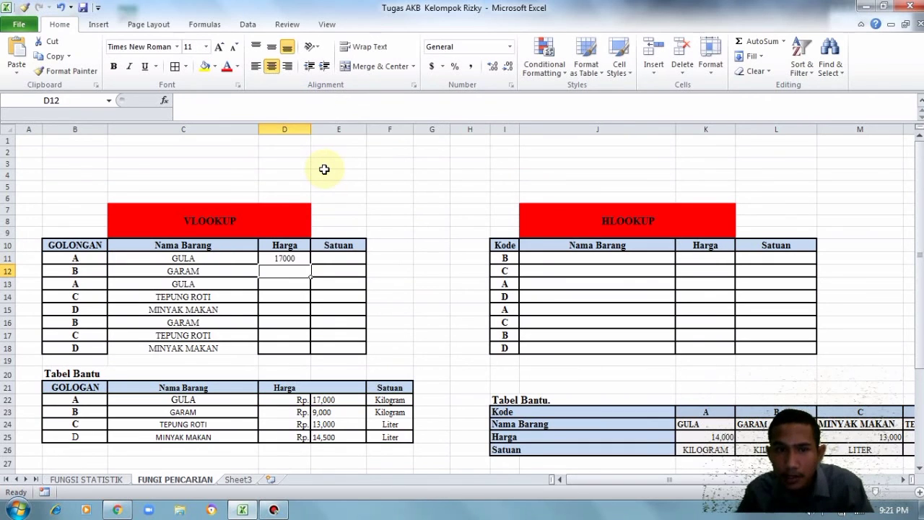
click(286, 258)
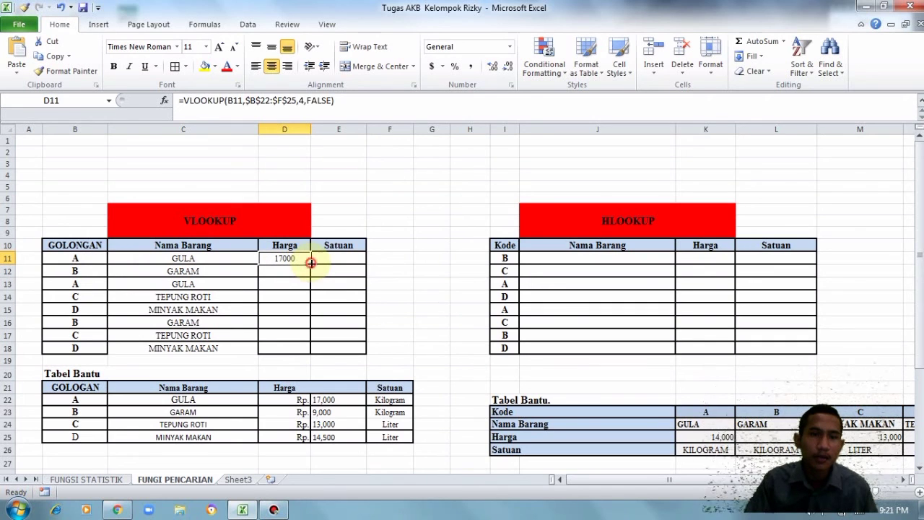
double_click(311, 263)
Paste the copied VLOOKUP formula into E11, set its column index to 5 and fill it down through E18.
click(324, 256)
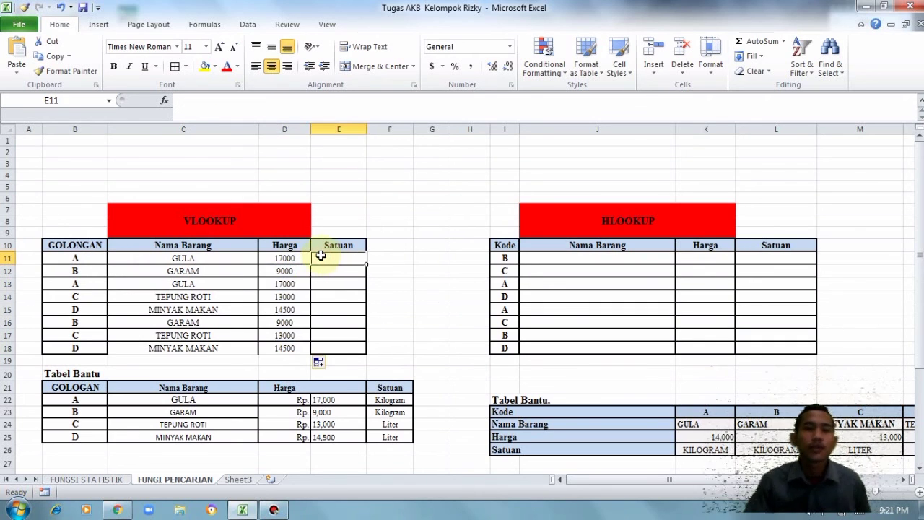
key(ctrl+v)
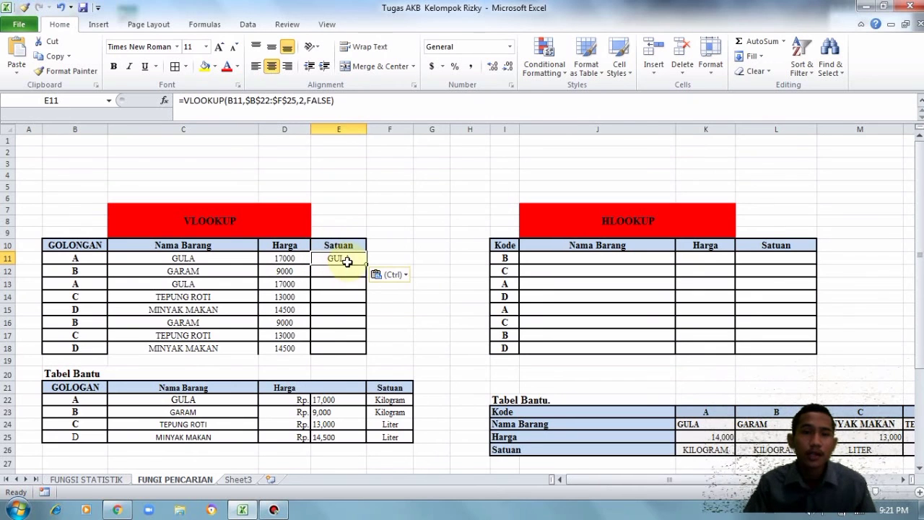
click(304, 100)
key(BackSpace)
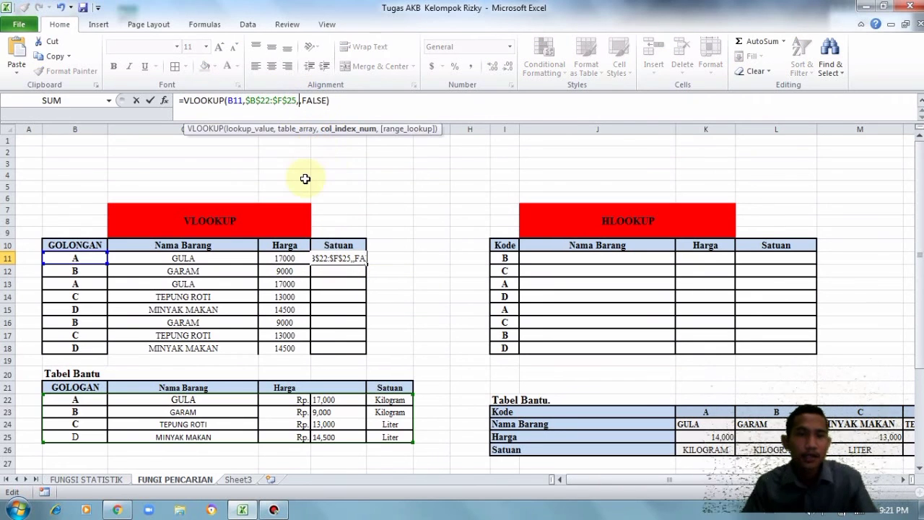
text(5)
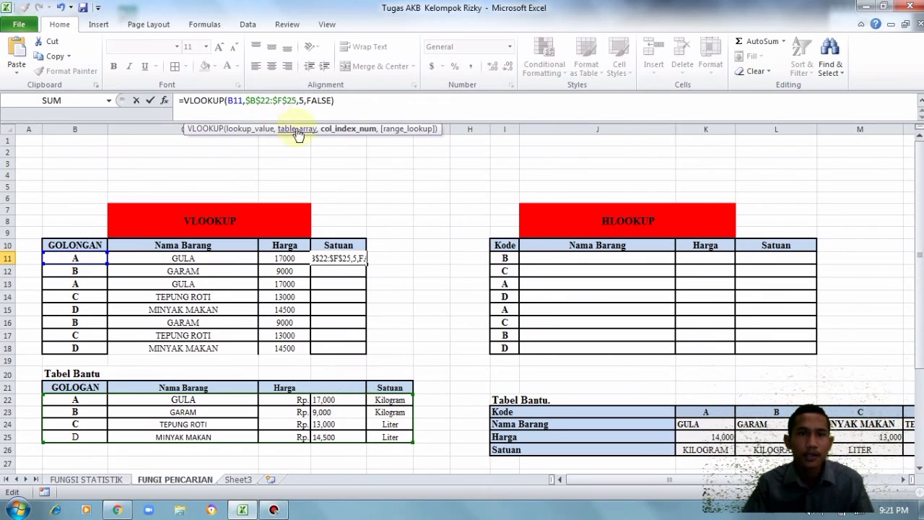
key(Return)
click(339, 258)
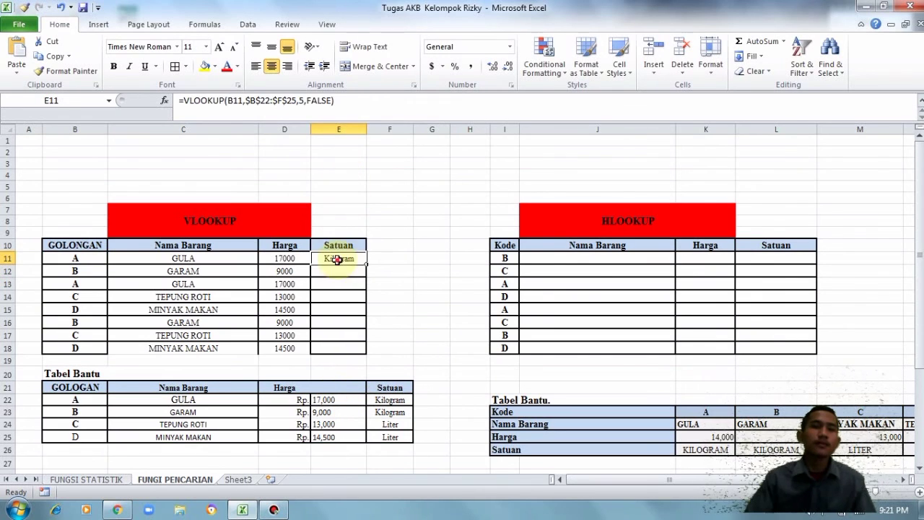
drag(367, 266, 75, 260)
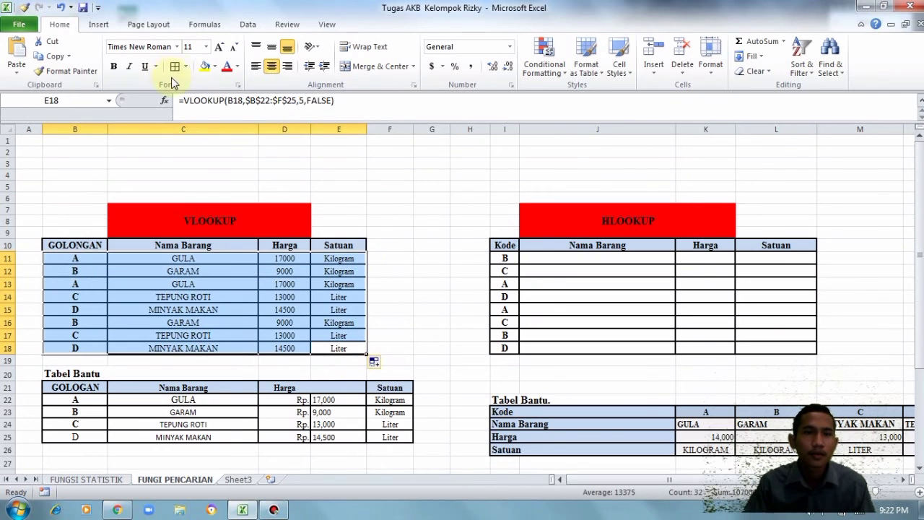
Compare how code A's name, price and unit are laid out in the HLOOKUP and VLOOKUP helper tables.
drag(648, 477, 672, 464)
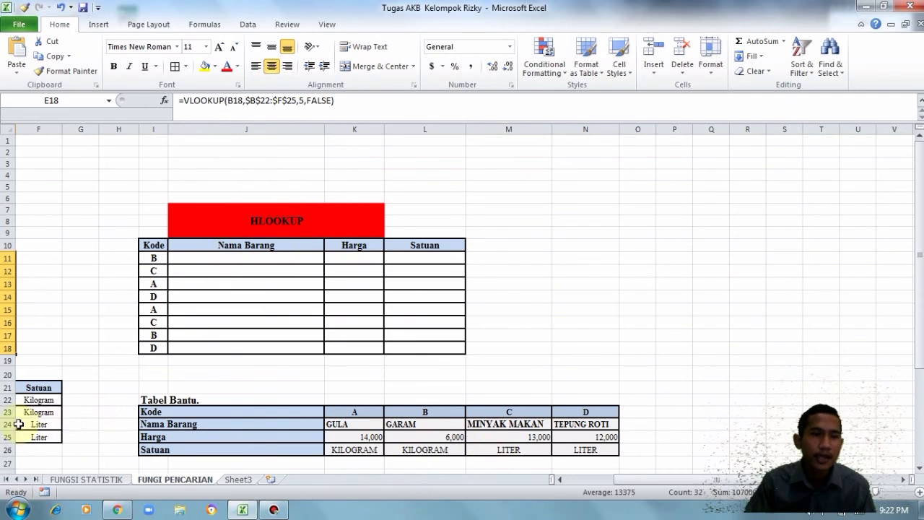
drag(673, 480, 626, 481)
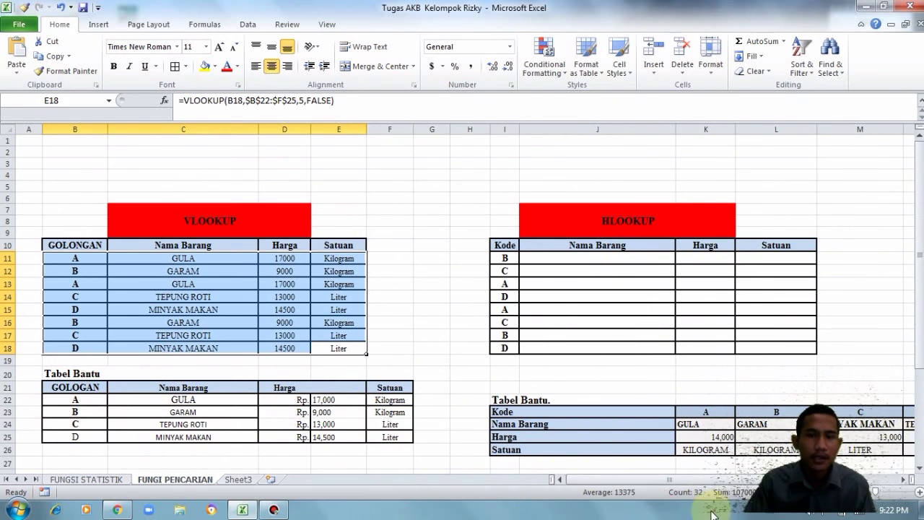
drag(665, 481, 703, 481)
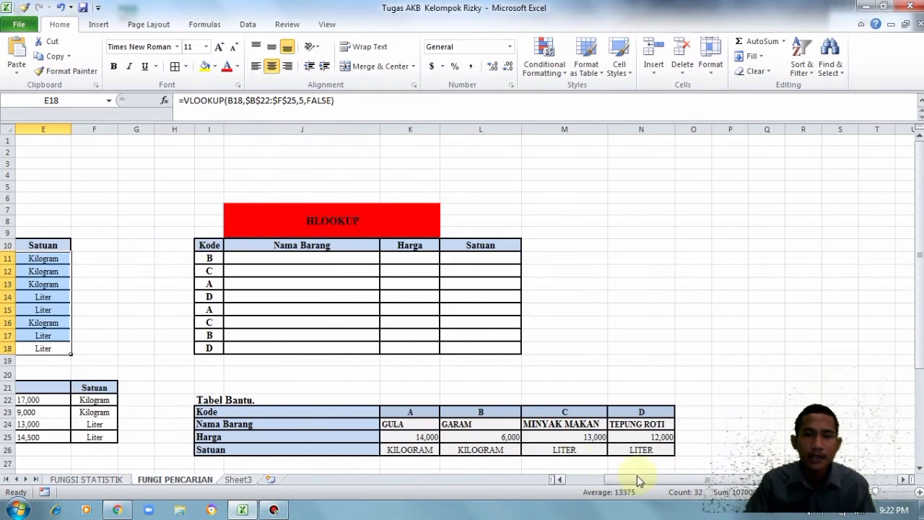
click(425, 413)
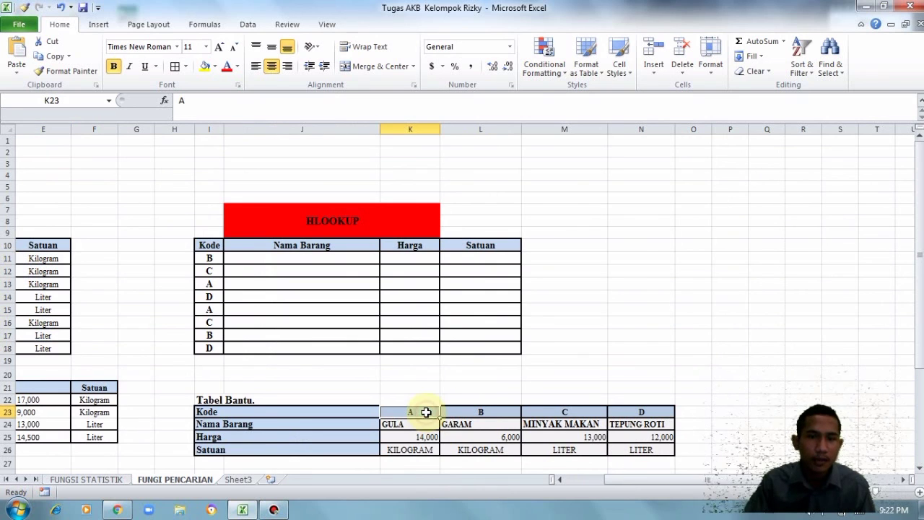
click(427, 423)
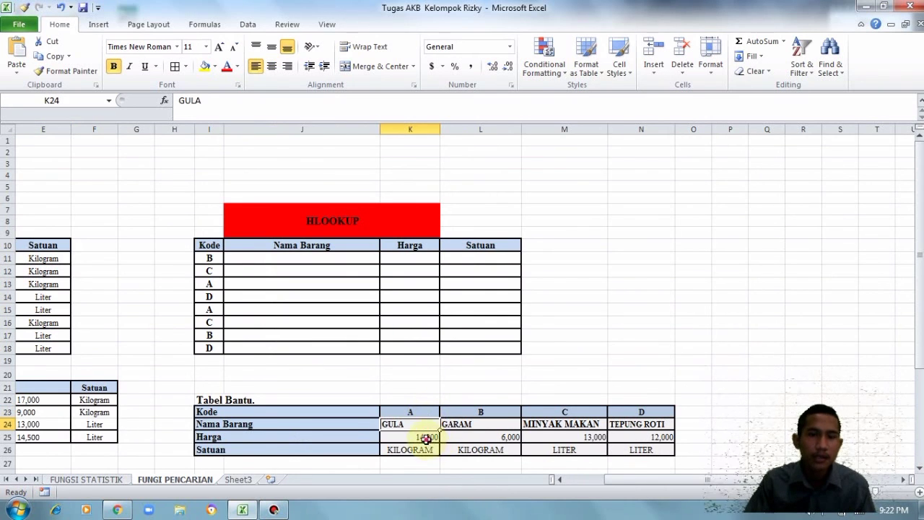
click(424, 437)
click(419, 449)
drag(676, 481, 638, 482)
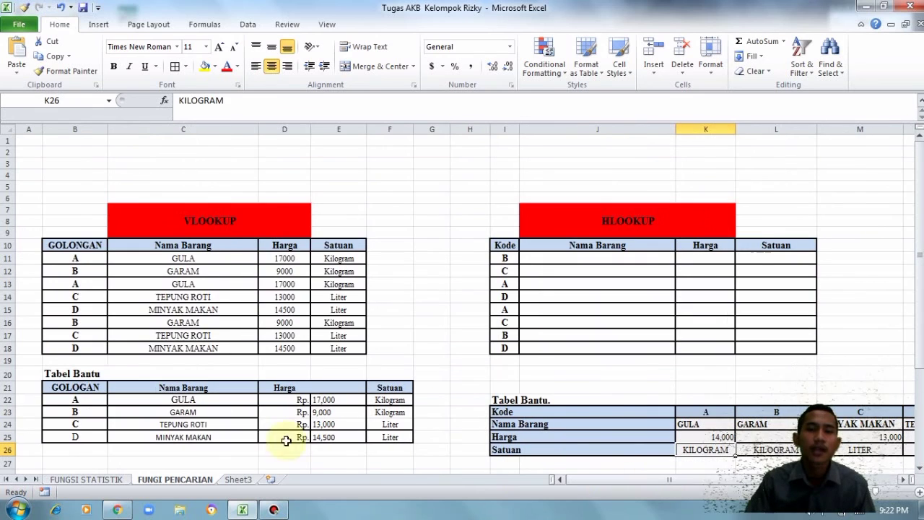
click(78, 403)
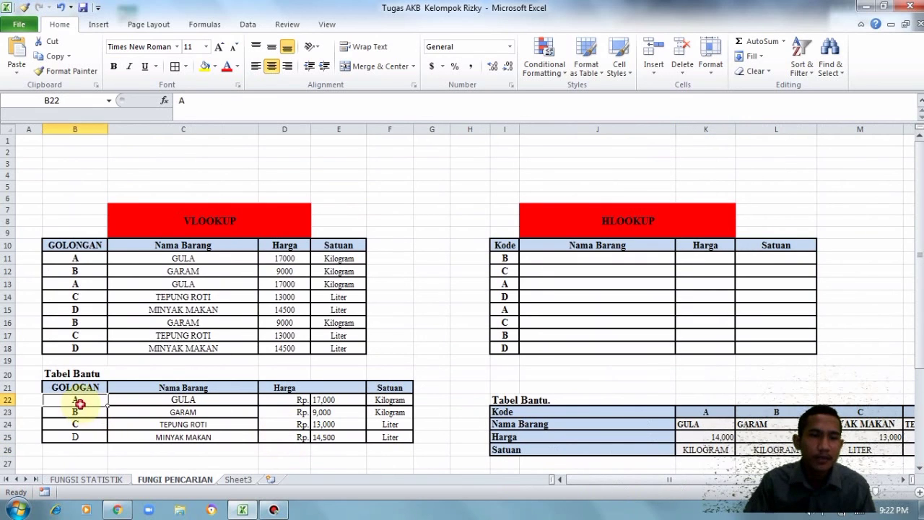
click(134, 400)
click(303, 399)
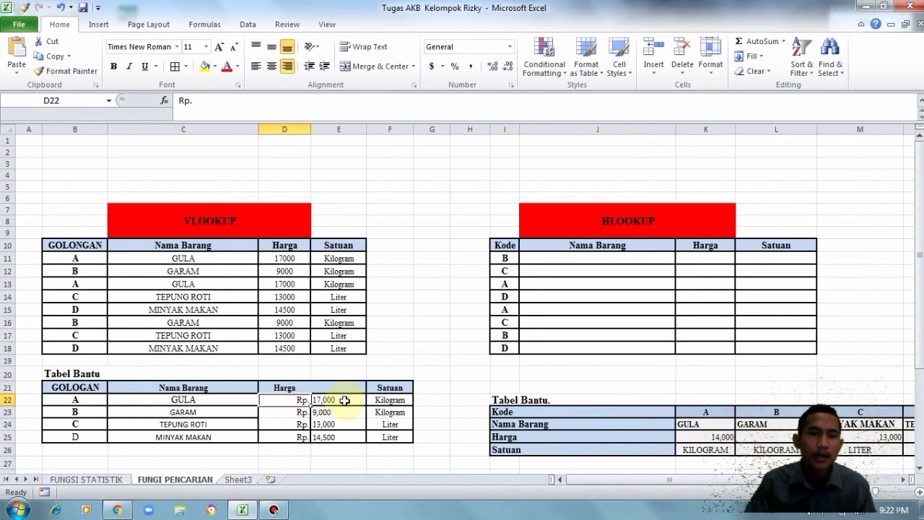
click(339, 399)
click(390, 399)
Start an HLOOKUP formula in J11 with the helper table range as the absolute reference $K$23:$N$26.
drag(669, 481, 689, 480)
click(479, 258)
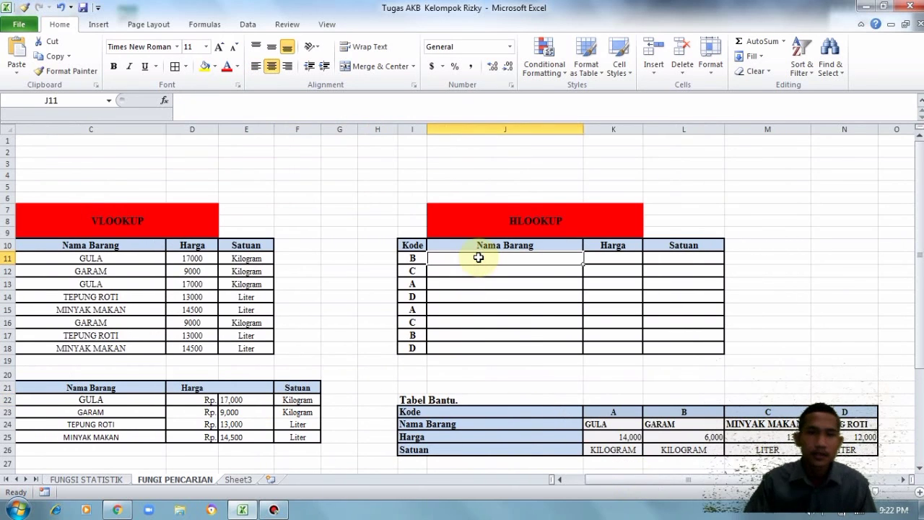
text(=)
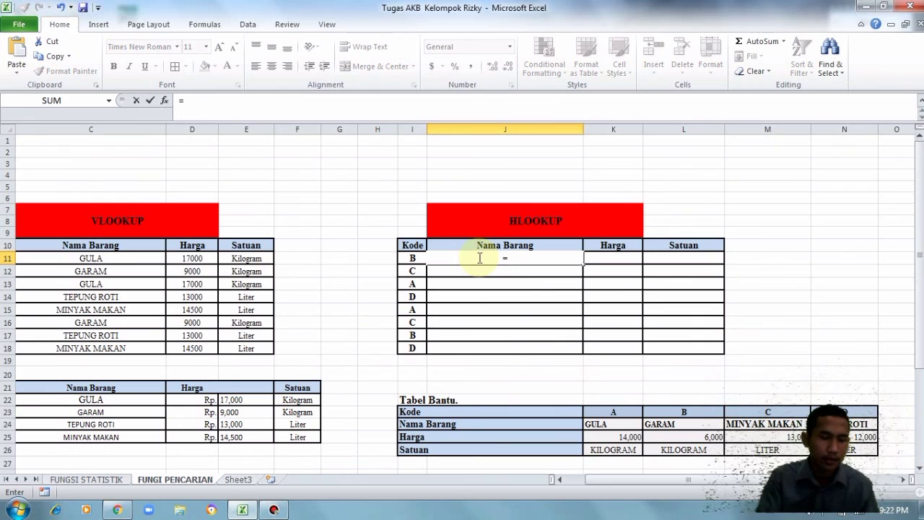
text(HLOOK)
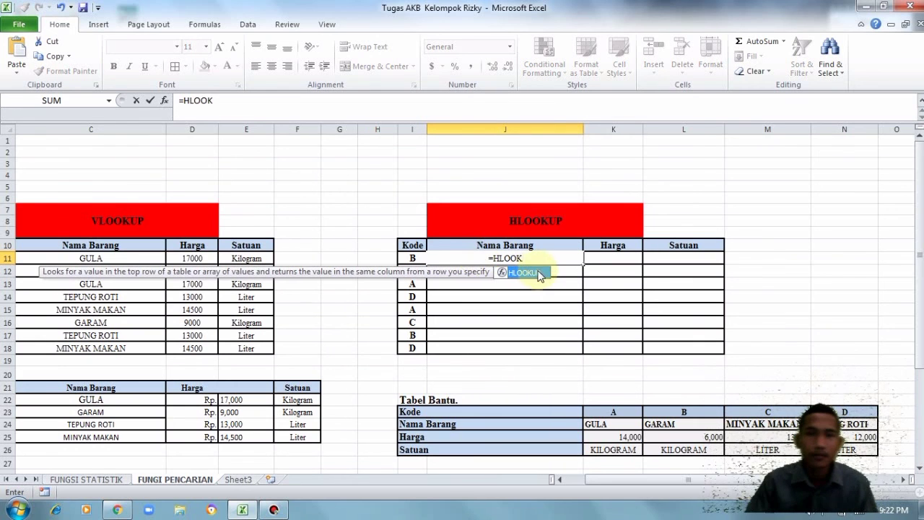
double_click(540, 276)
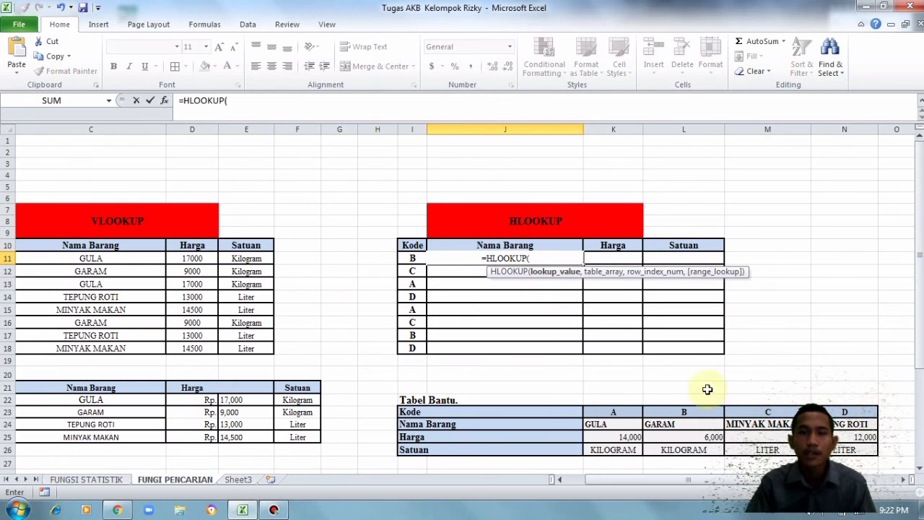
drag(619, 413, 845, 452)
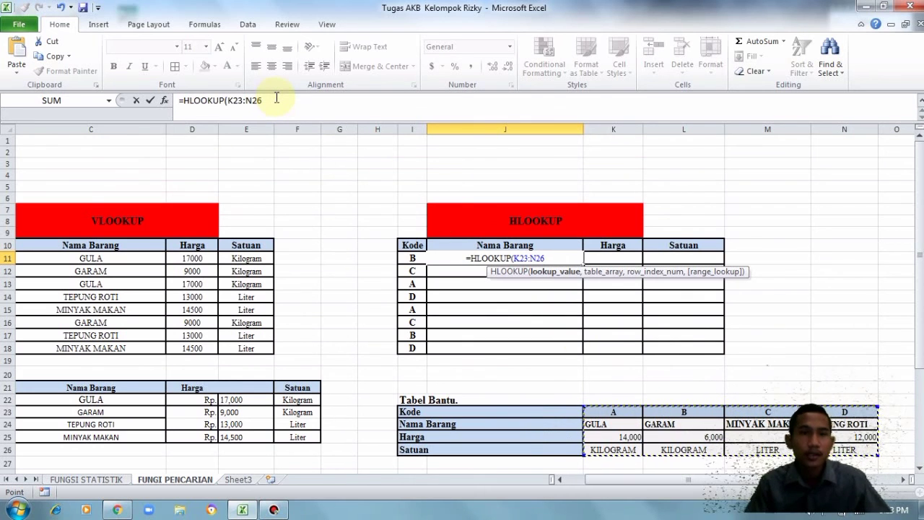
key(F4)
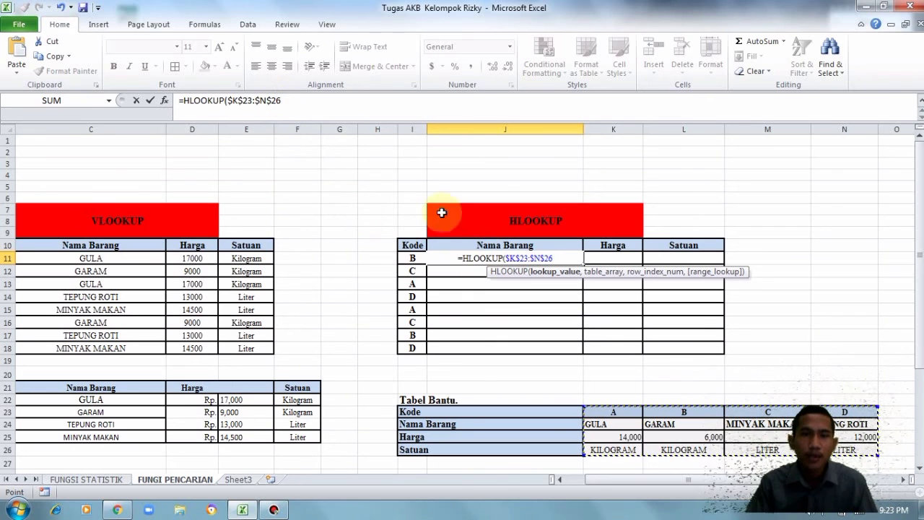
Complete J11's HLOOKUP formula with I11 as lookup value, 5 as row index and FALSE for an exact match.
click(230, 96)
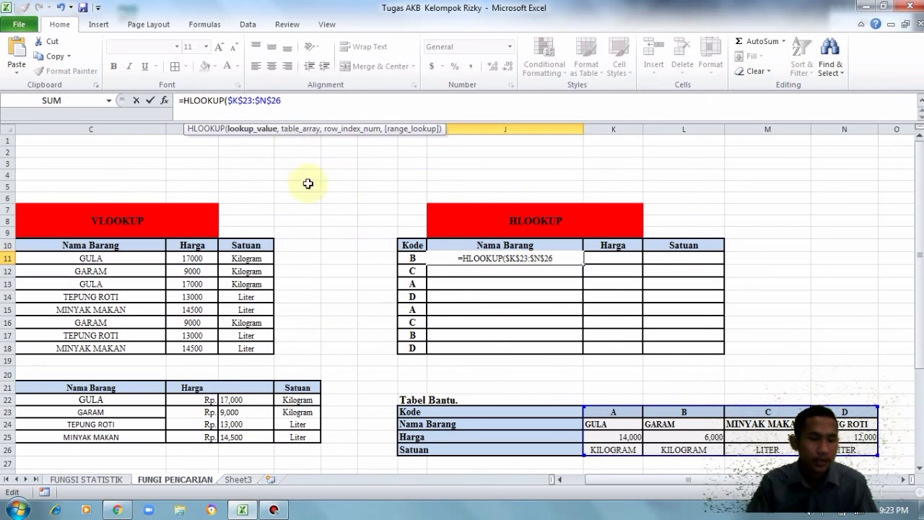
click(415, 258)
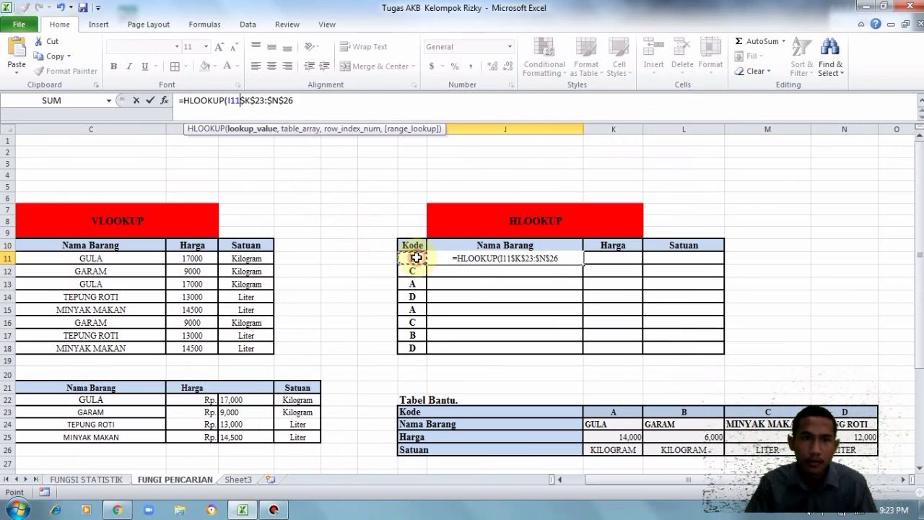
text(,)
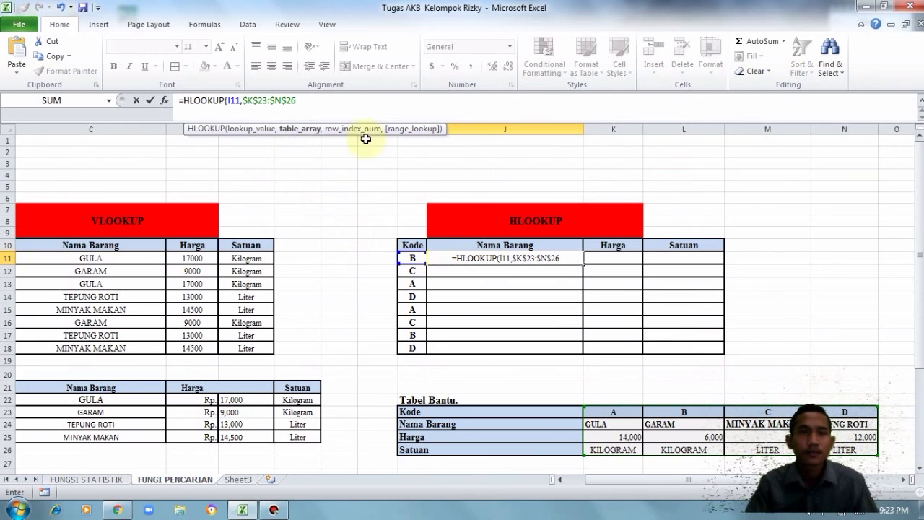
text(,)
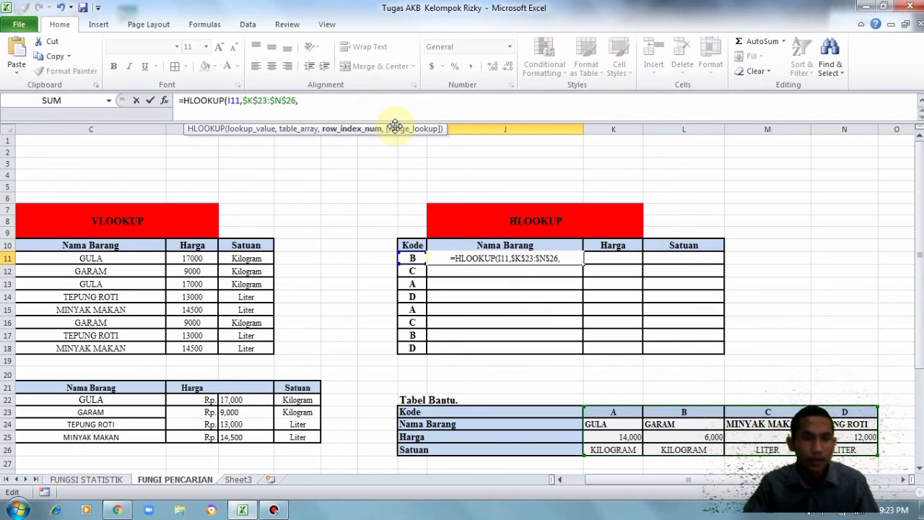
text(5)
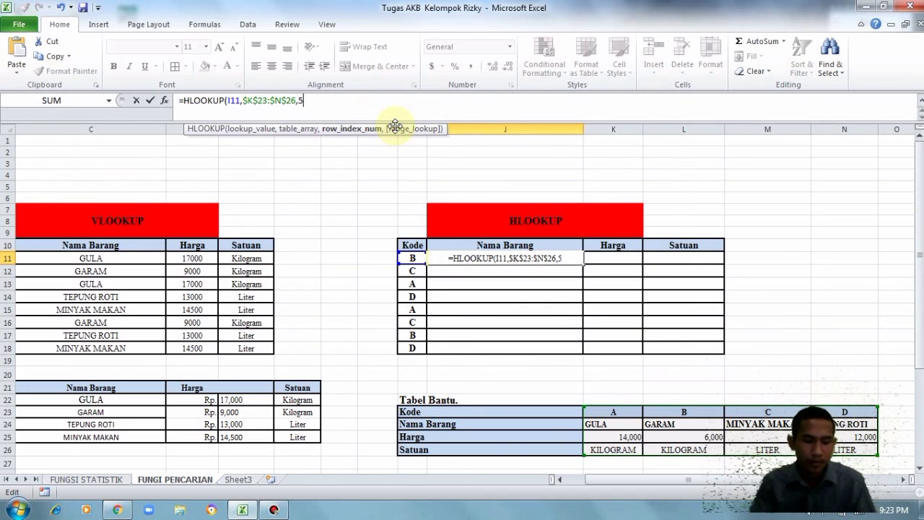
text(,FALSE)
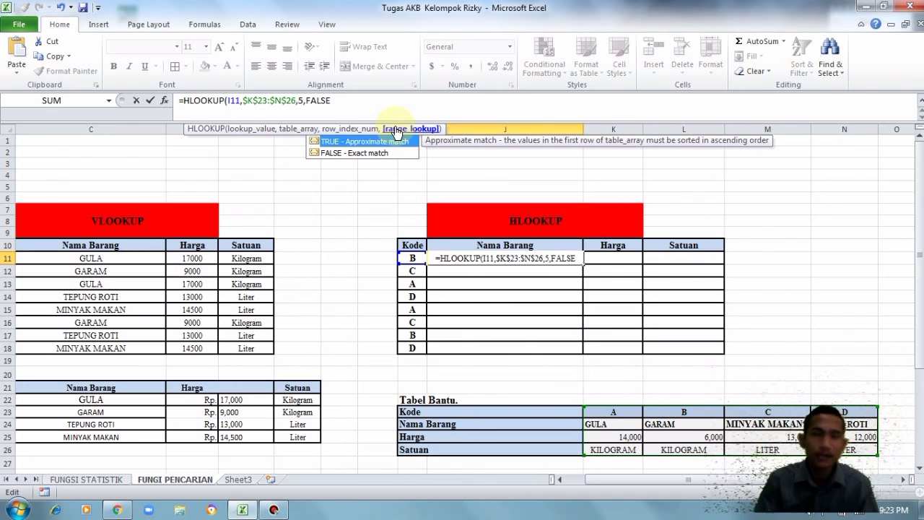
key(Return)
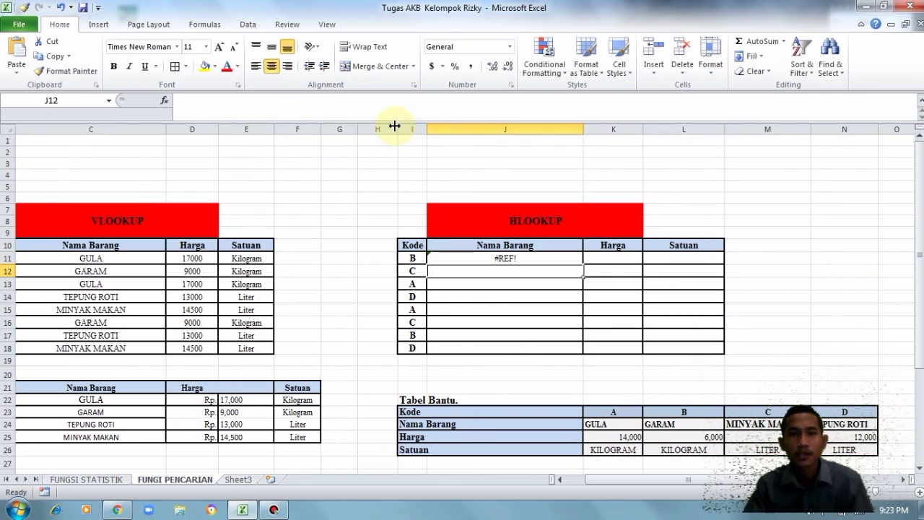
Try 3 as the row index in J11's HLOOKUP formula.
click(527, 258)
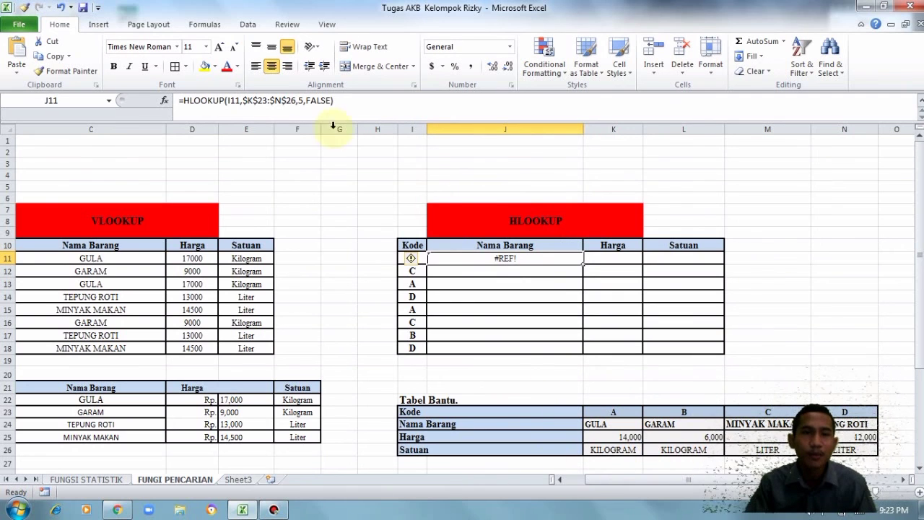
click(307, 101)
key(BackSpace)
key(BackSpace)
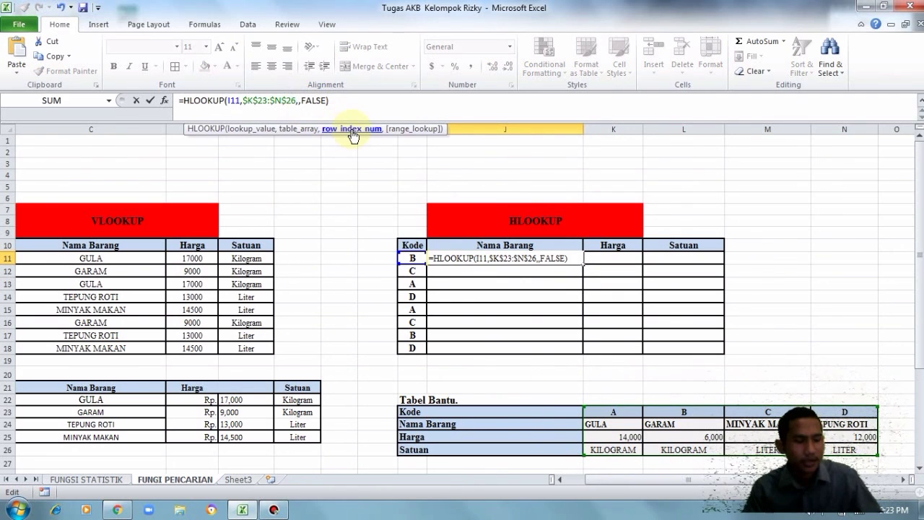
text(3,)
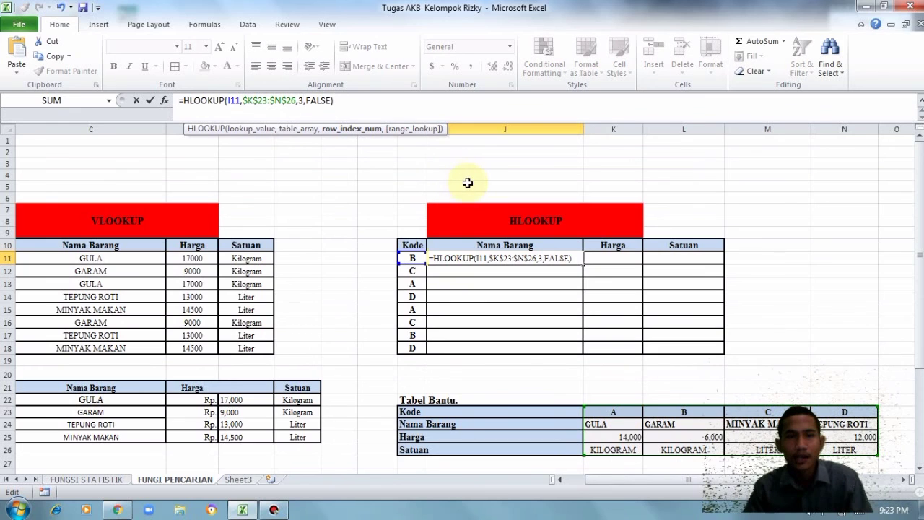
key(Return)
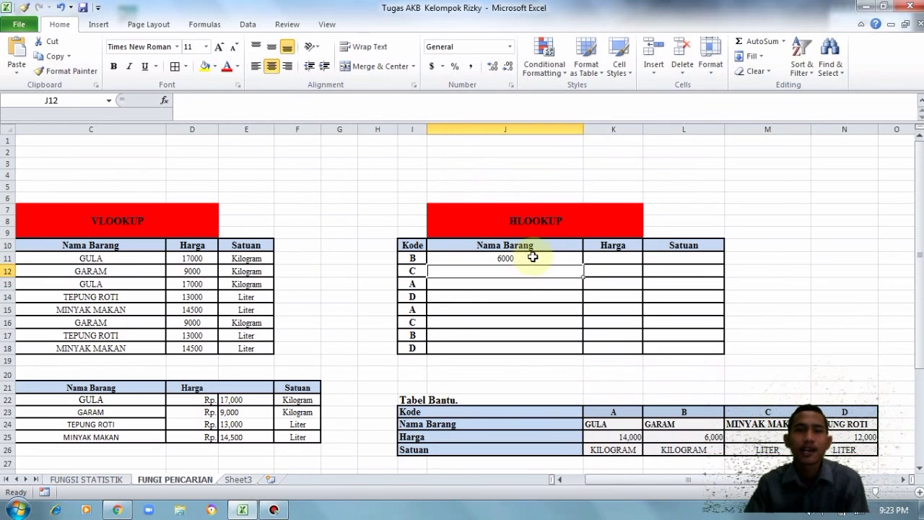
Set the row index in J11's HLOOKUP formula to 2.
click(493, 257)
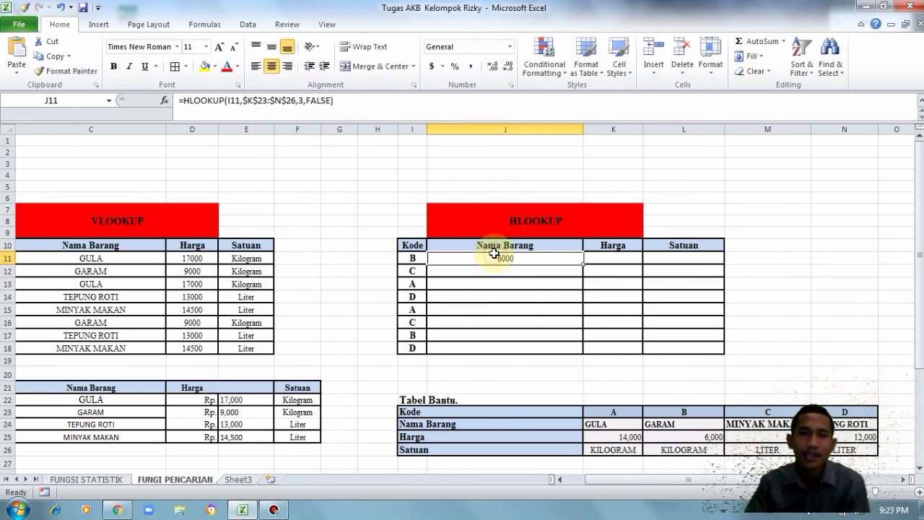
click(304, 100)
key(BackSpace)
text(2)
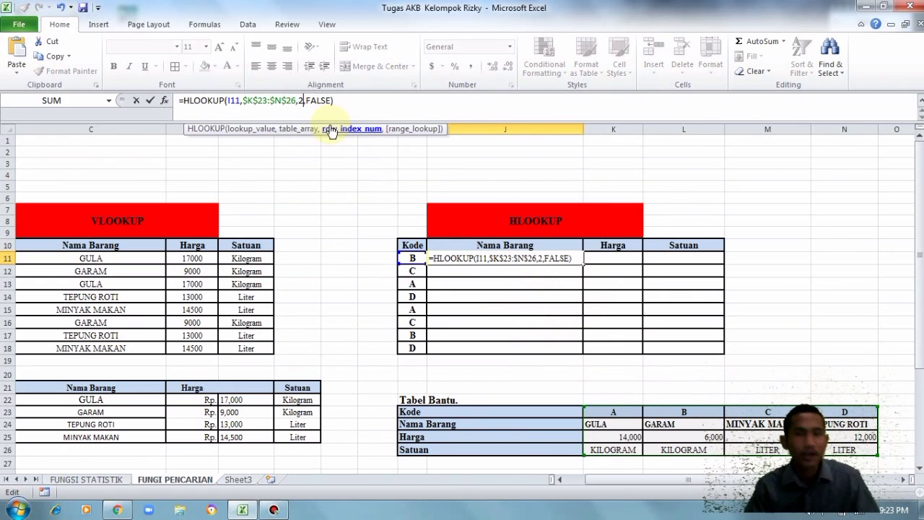
key(Return)
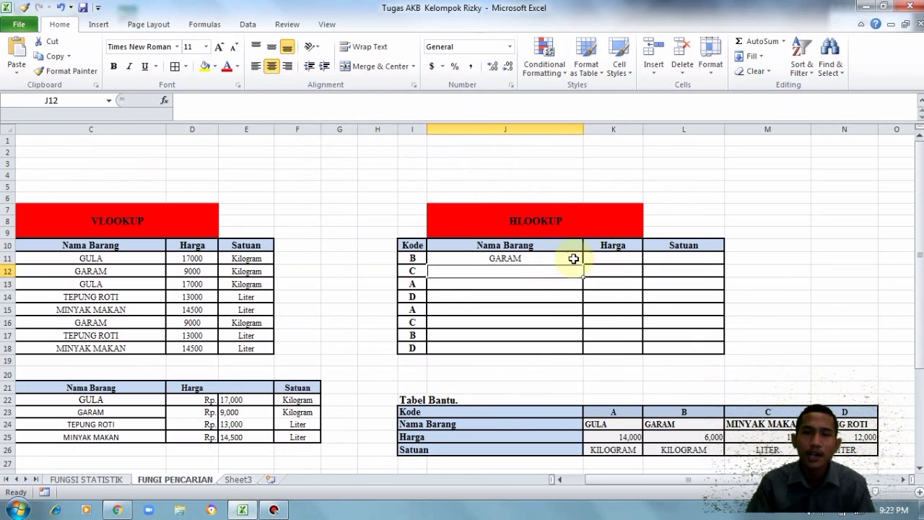
Copy the full HLOOKUP formula text from J11, leaving the cell's own formula intact.
click(551, 258)
drag(352, 101, 151, 100)
key(ctrl+c)
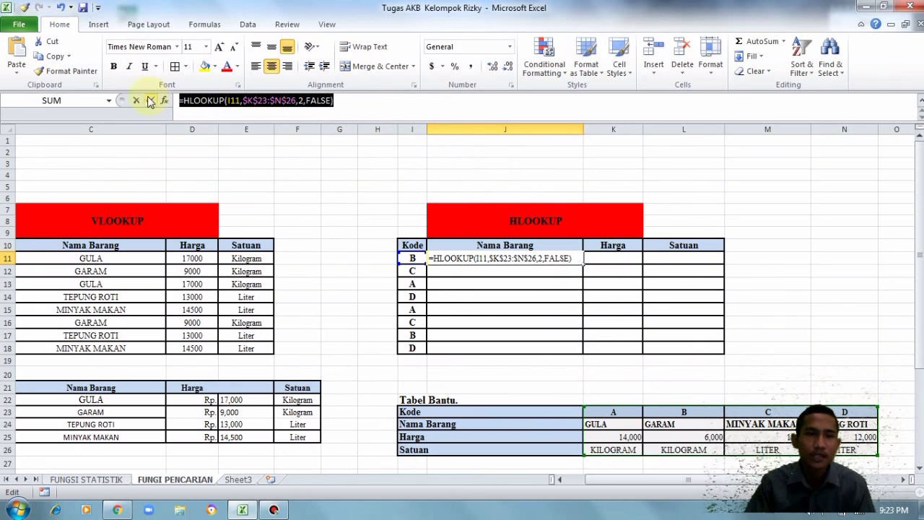
text(=)
click(606, 259)
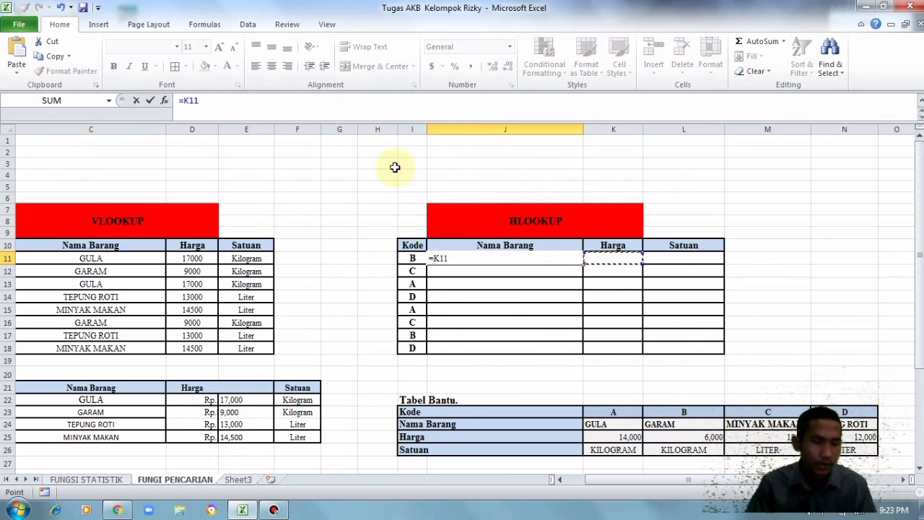
key(ctrl+z)
key(Return)
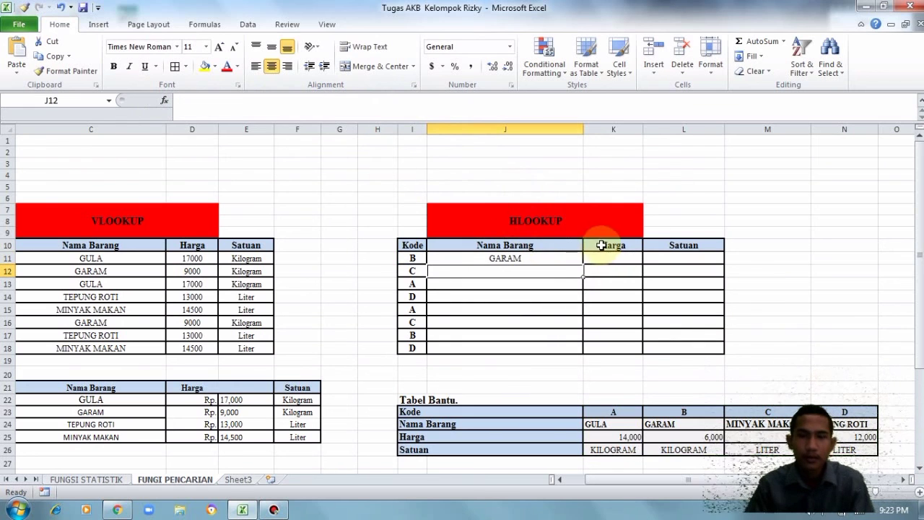
Paste the copied HLOOKUP formula into K11 and set its row index to 3.
click(598, 259)
key(ctrl+v)
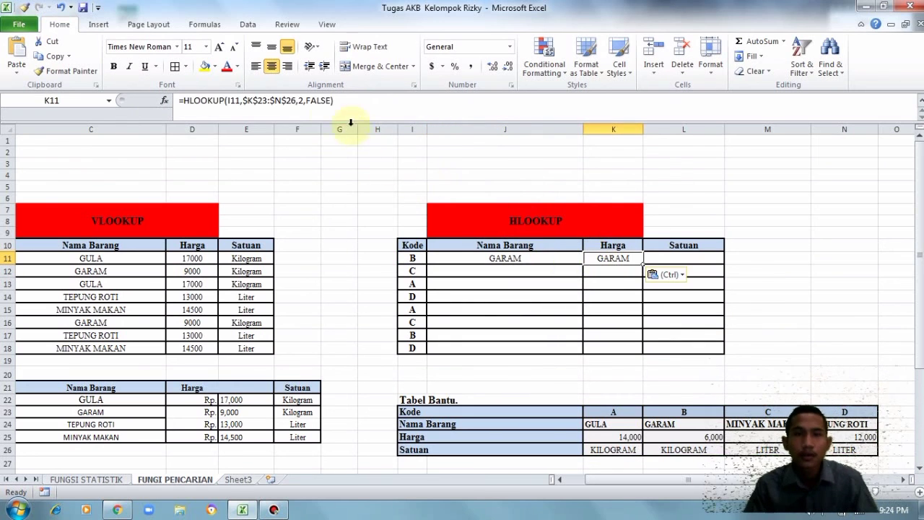
click(303, 99)
key(BackSpace)
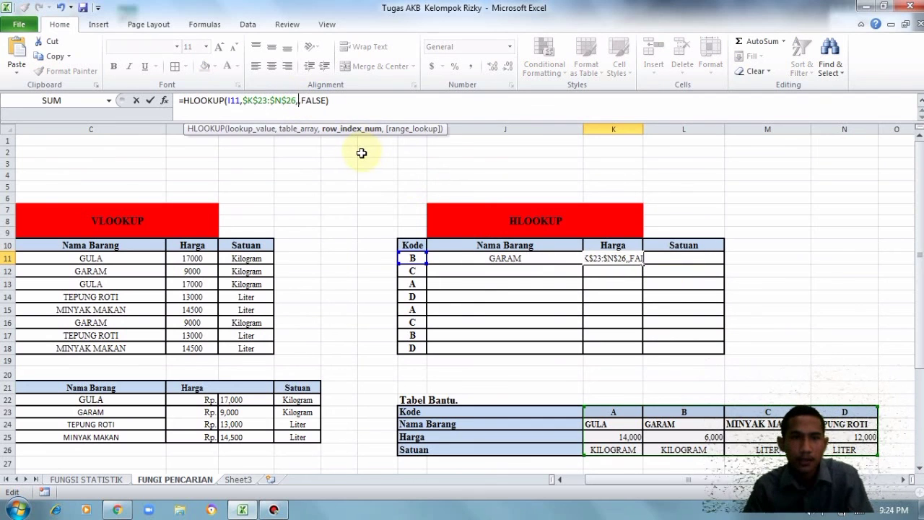
text(3)
key(Return)
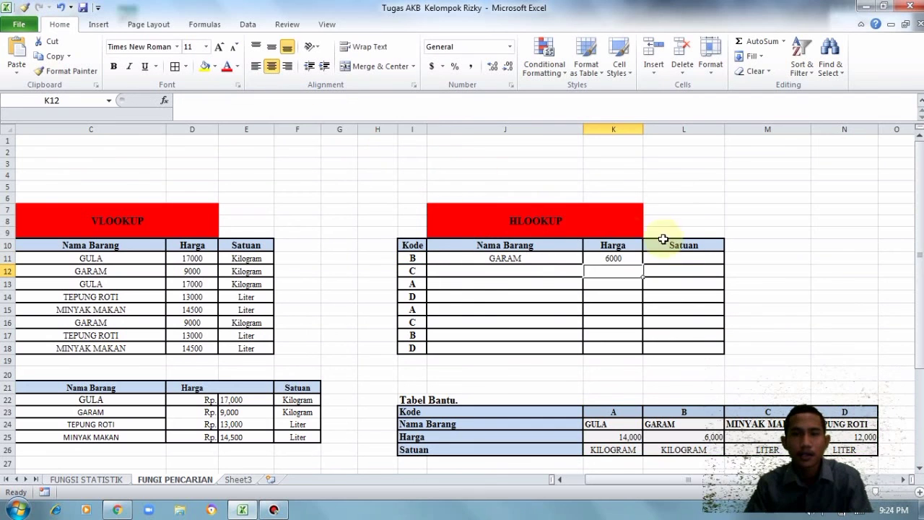
Paste the copied HLOOKUP formula into L11 and set its row index to 4.
click(681, 257)
key(ctrl+v)
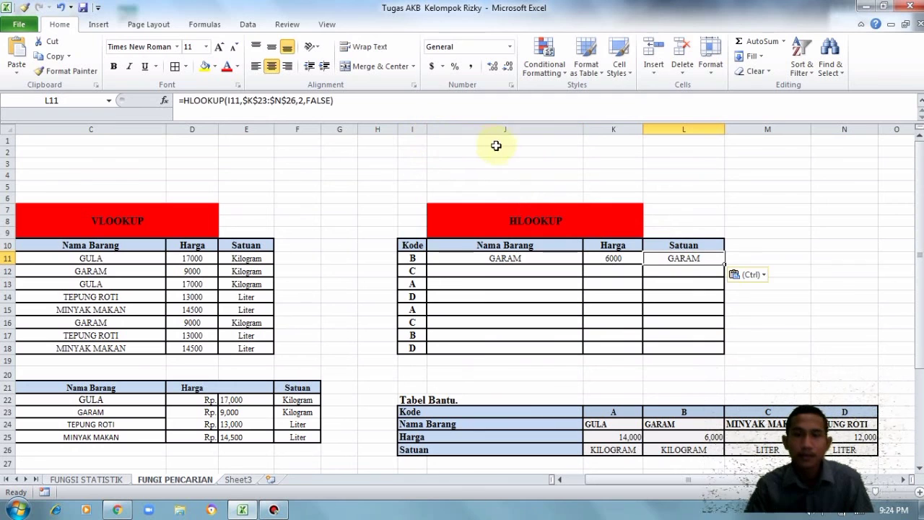
click(304, 106)
key(BackSpace)
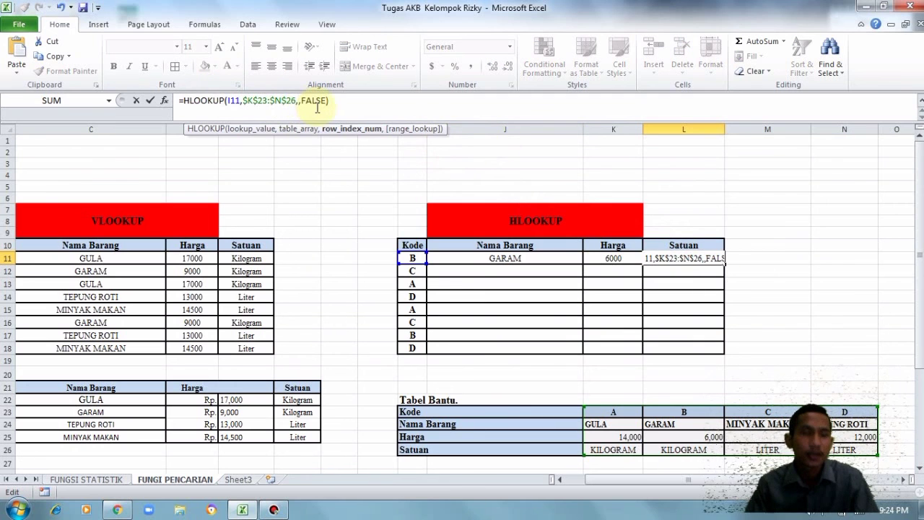
key(Return)
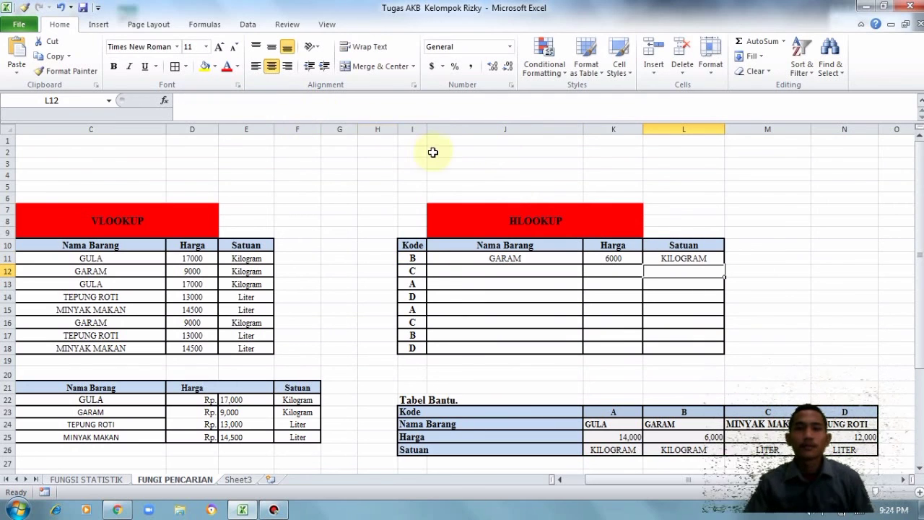
Fill the HLOOKUP formulas in J11:L11 down through row 18.
click(510, 260)
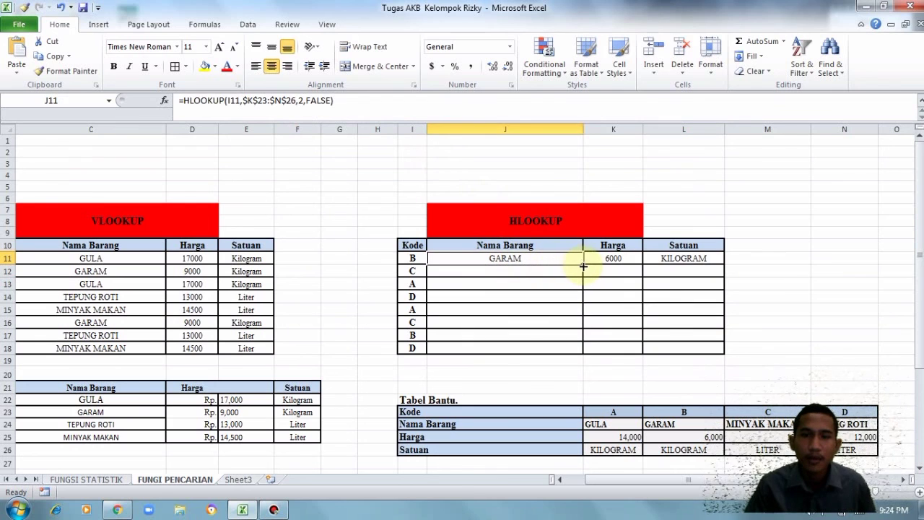
drag(584, 267, 727, 355)
key(ctrl+z)
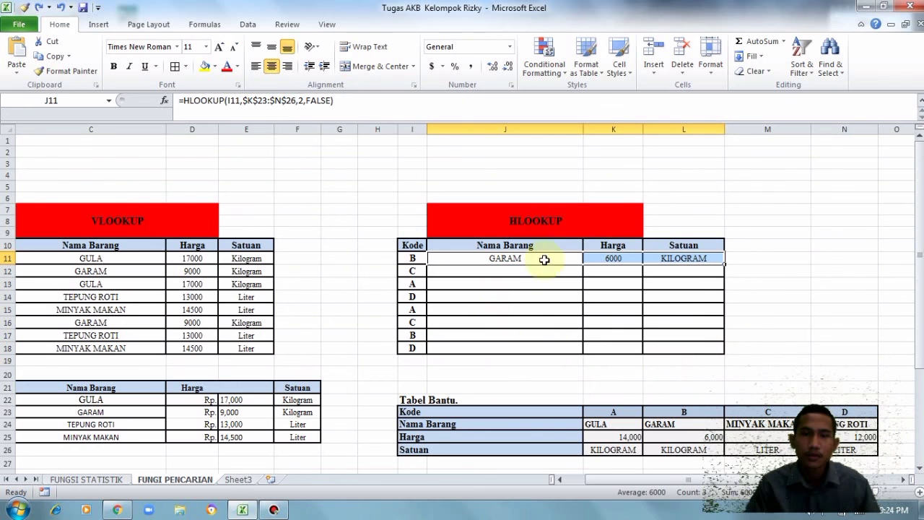
double_click(724, 266)
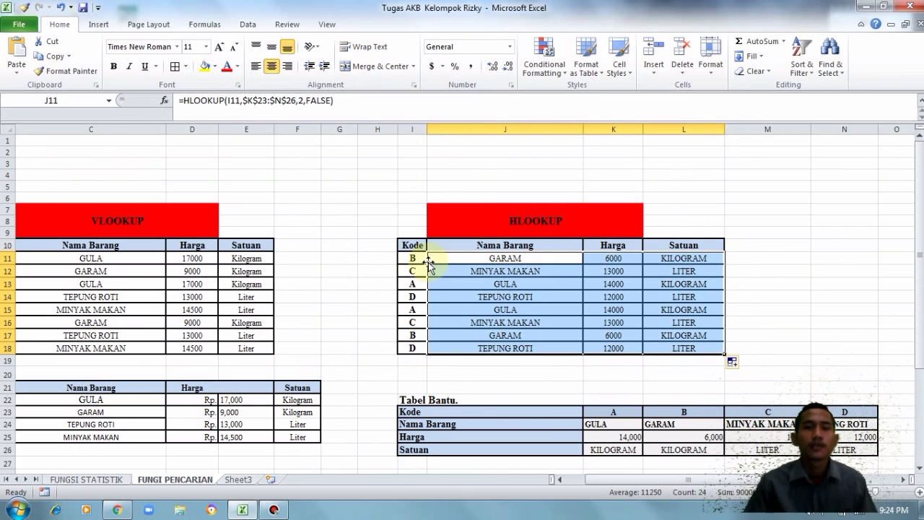
Try I14 as the lookup value in J11's HLOOKUP formula and fill it down through J18.
click(239, 101)
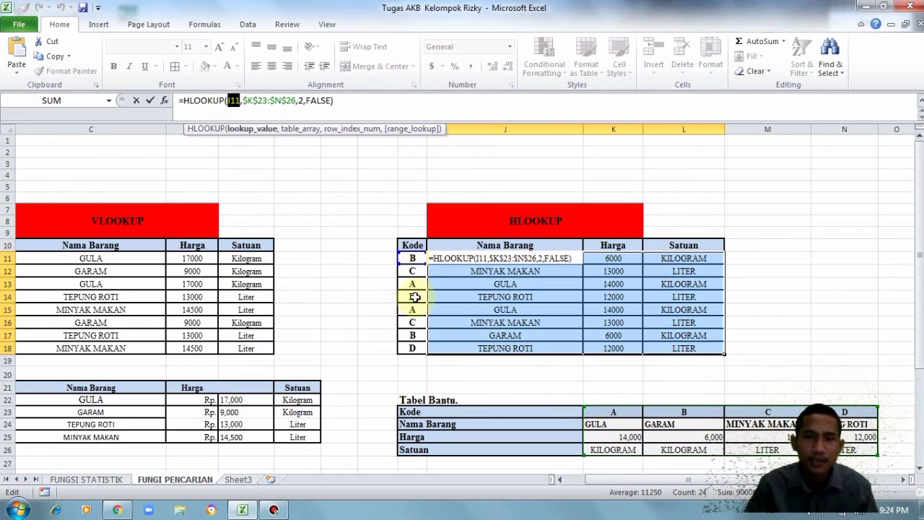
click(415, 297)
key(Return)
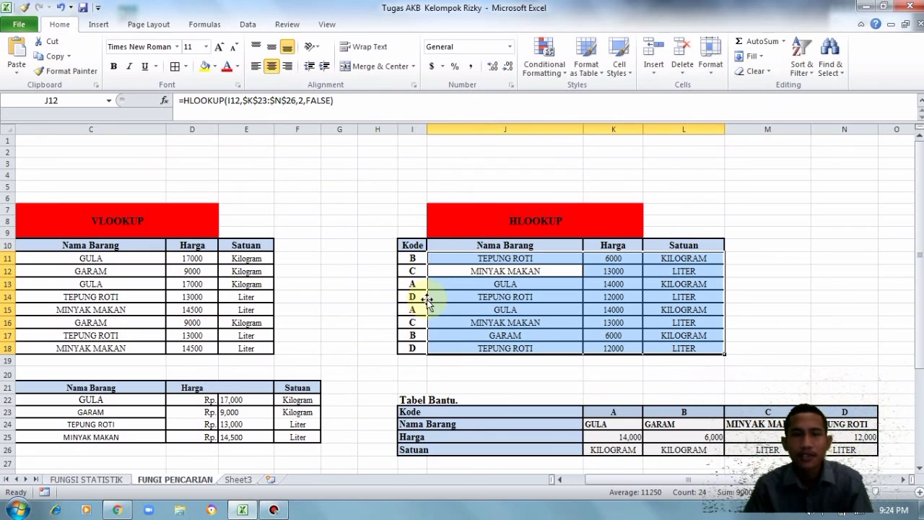
click(522, 258)
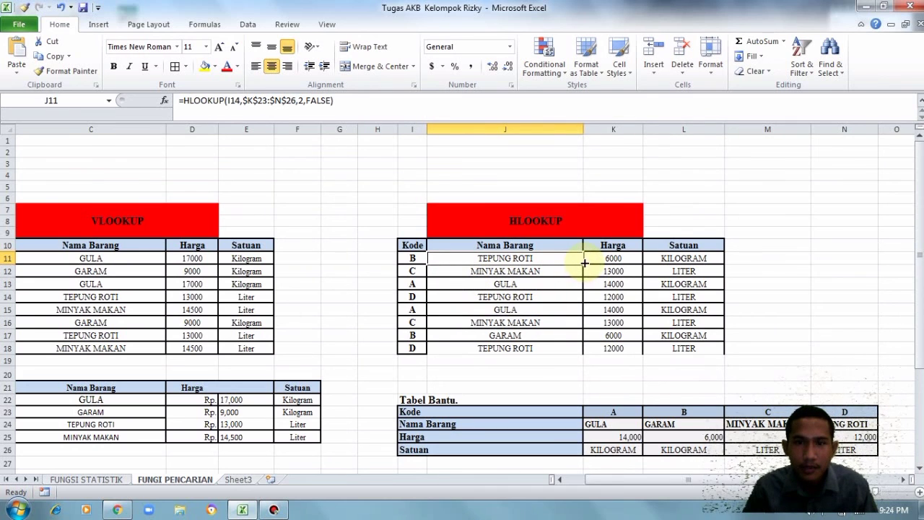
double_click(585, 263)
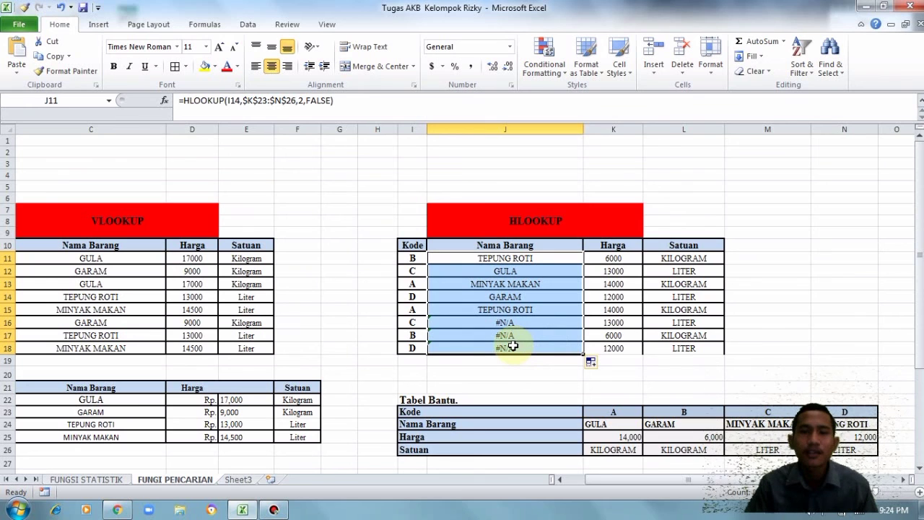
Set the lookup value in J11's HLOOKUP formula to I11 and fill it down through J18.
double_click(232, 101)
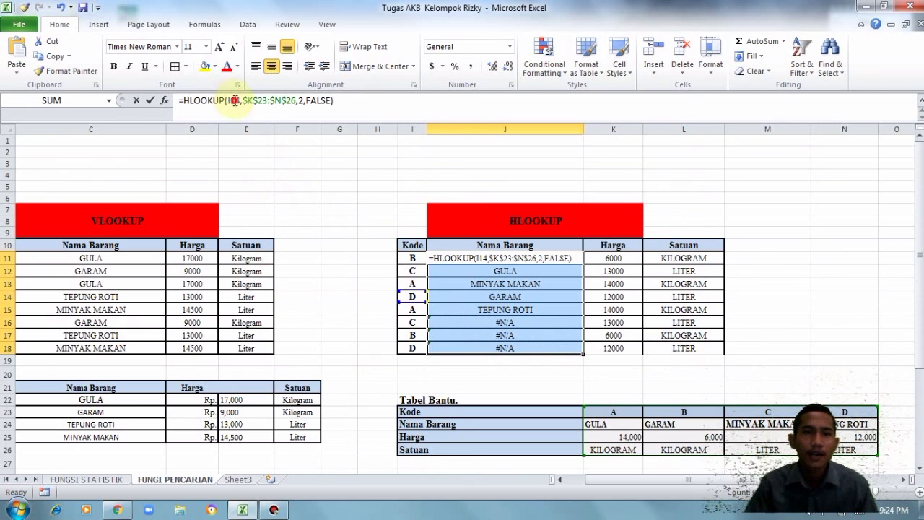
click(409, 257)
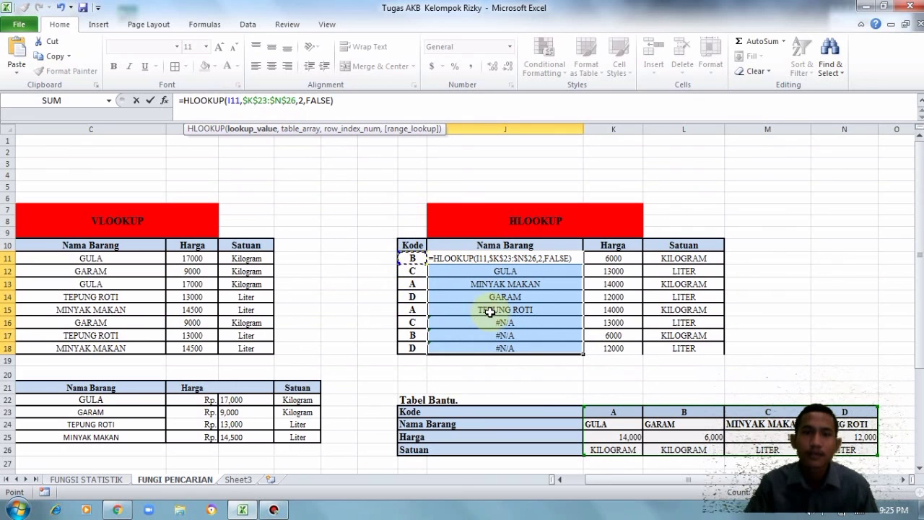
key(Return)
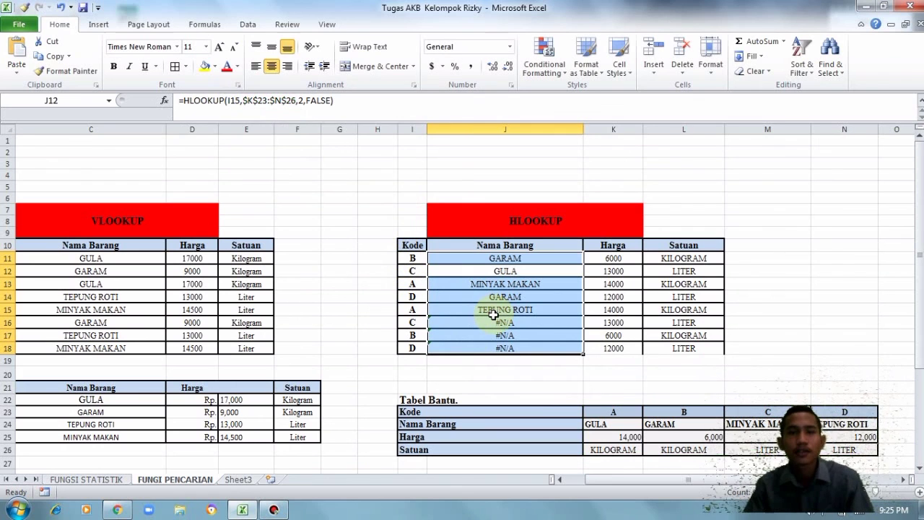
click(572, 258)
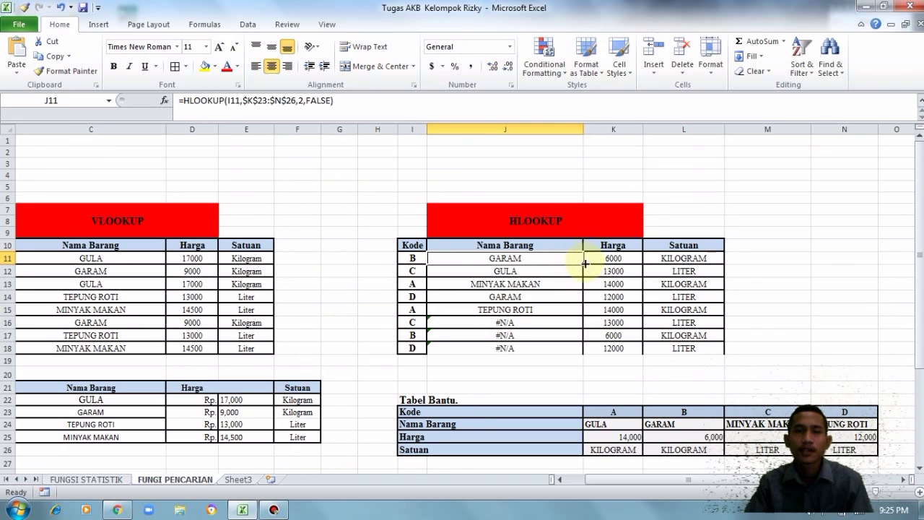
double_click(583, 264)
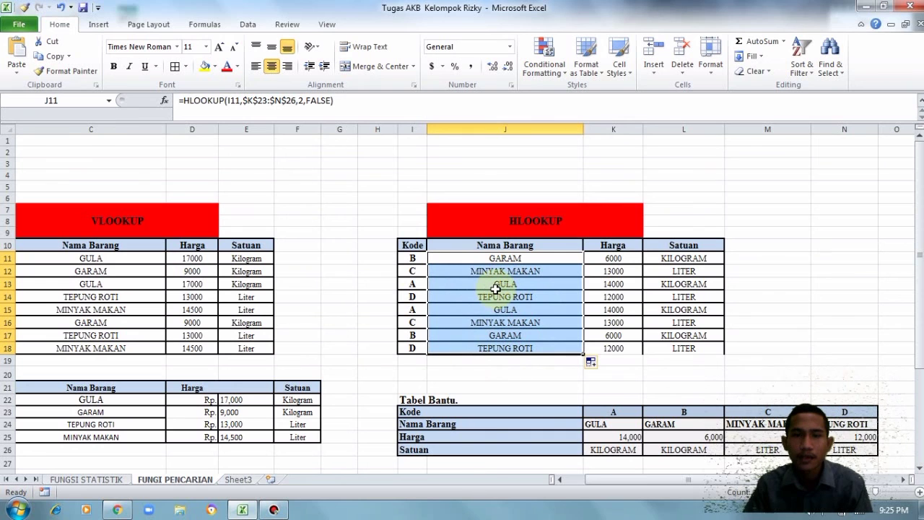
Compare the filled HLOOKUP table entries with the names, prices and units in the helper table.
click(496, 288)
click(625, 425)
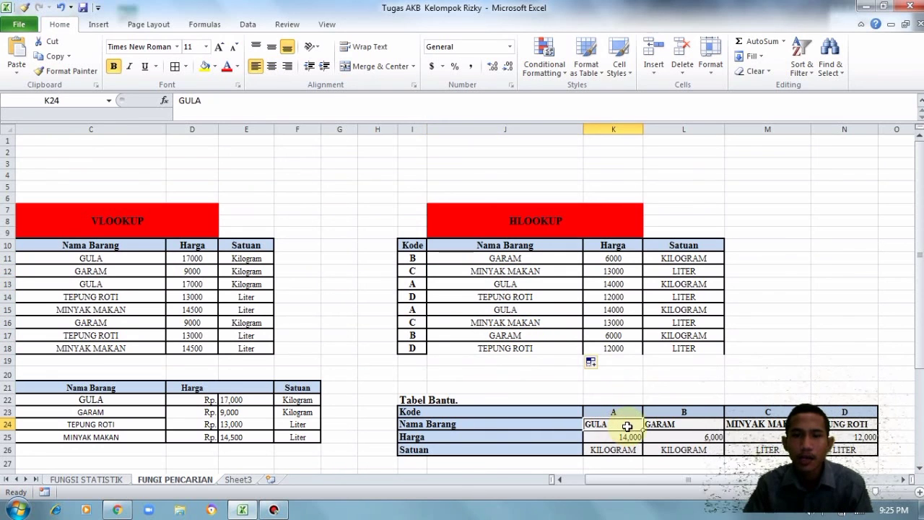
drag(679, 350, 498, 322)
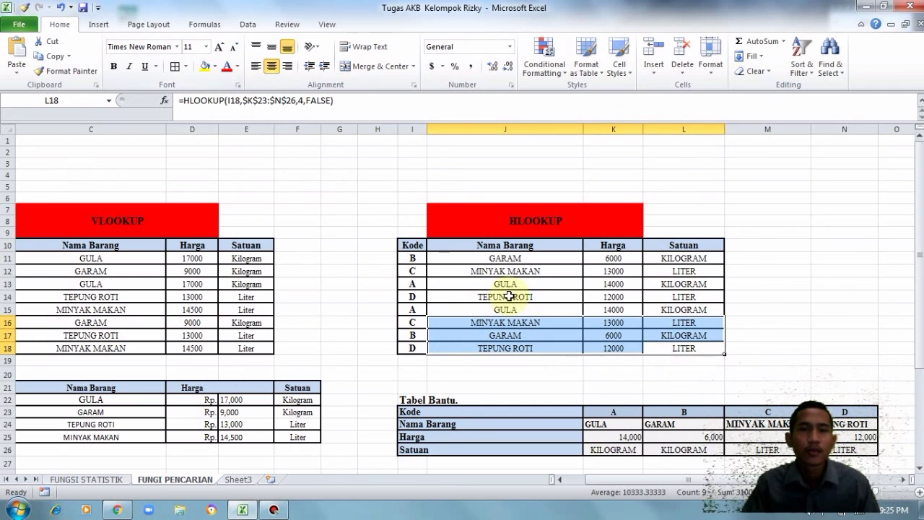